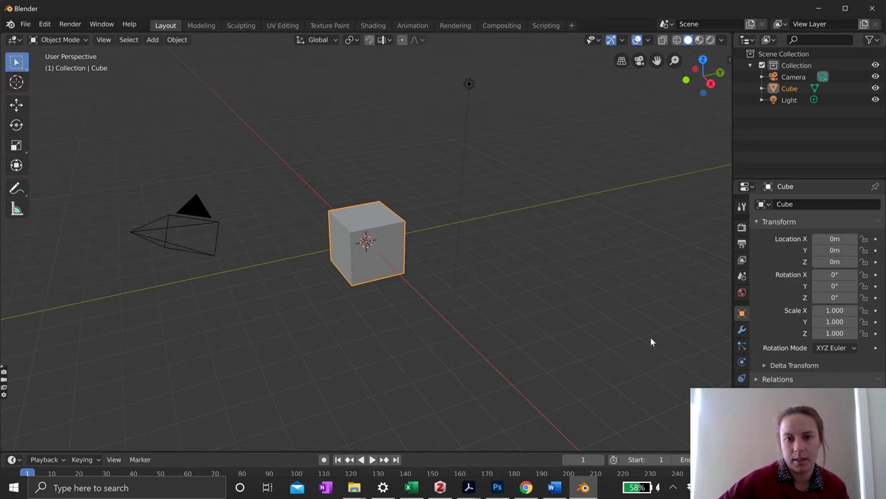
middle_drag(560, 303, 542, 372)
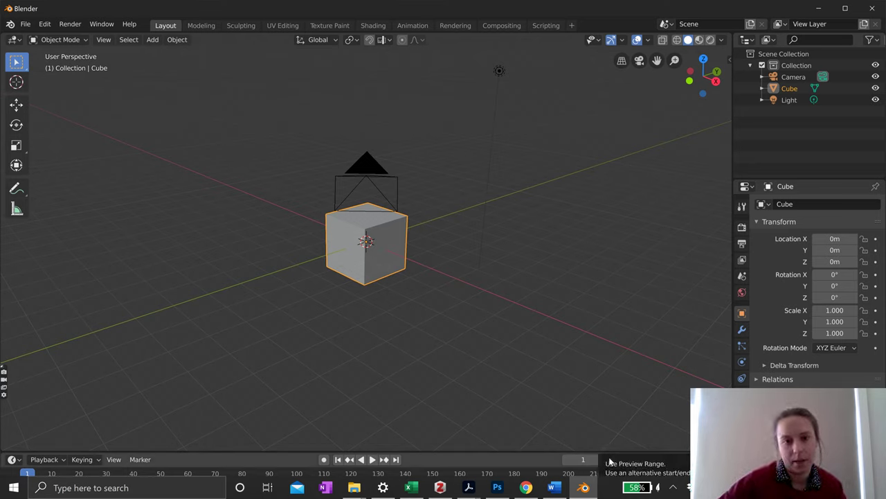
middle_drag(596, 323, 416, 347)
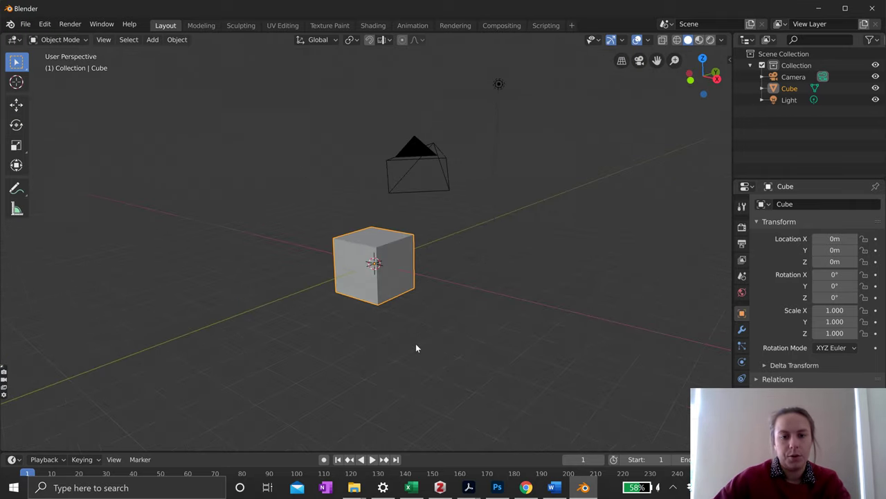
key(alt+a)
click(404, 269)
middle_drag(404, 269, 450, 326)
click(415, 284)
right_click(451, 323)
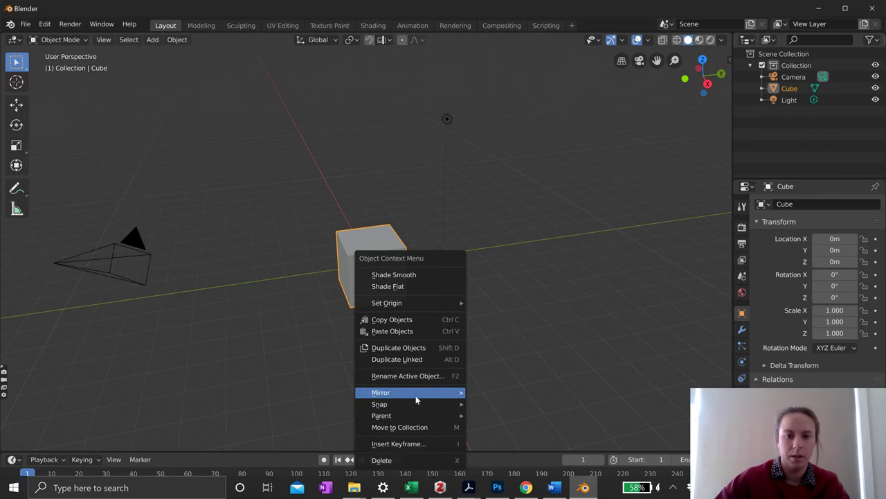
middle_drag(415, 396, 681, 333)
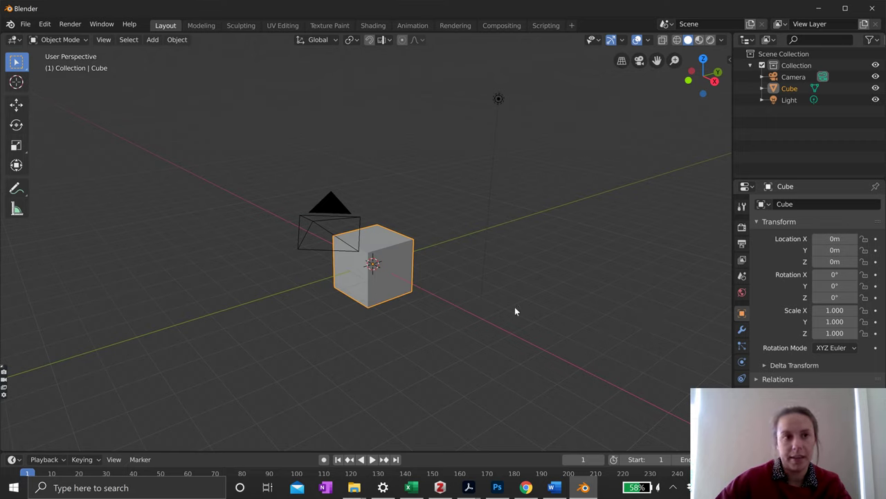
- Open the preferences and examine the Orbit Method options in the Navigation settings
click(29, 27)
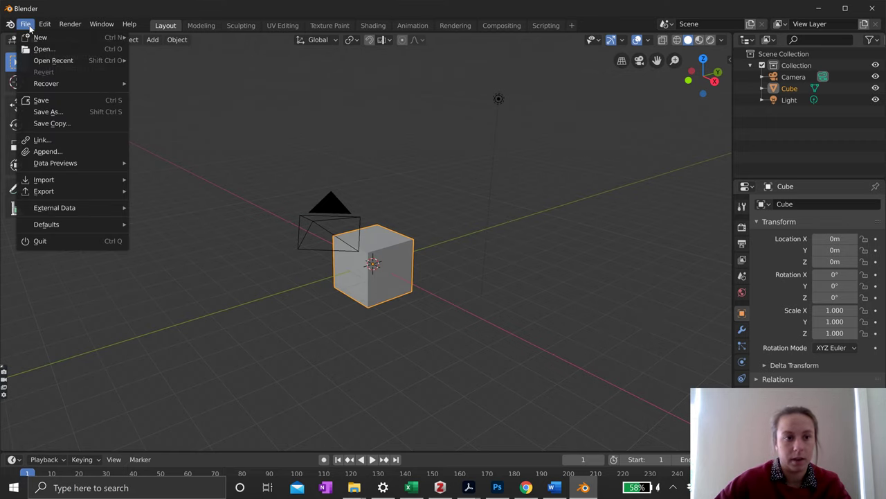
mouse_move(44, 24)
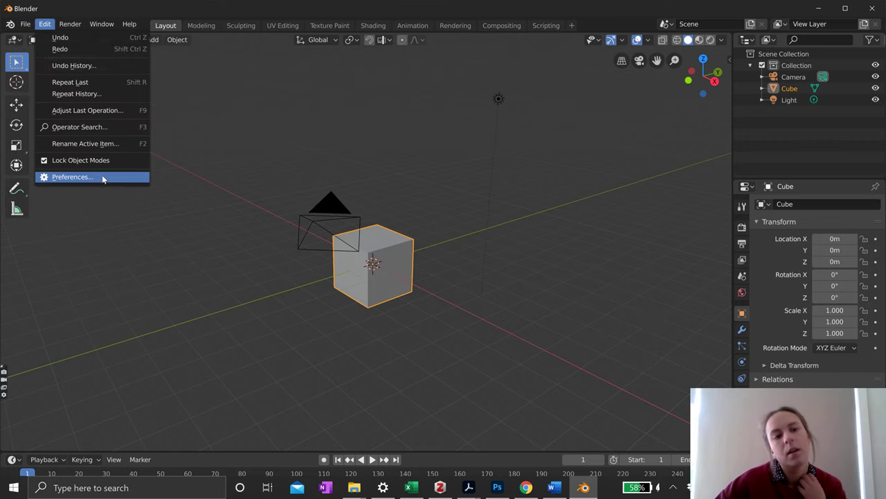
click(102, 179)
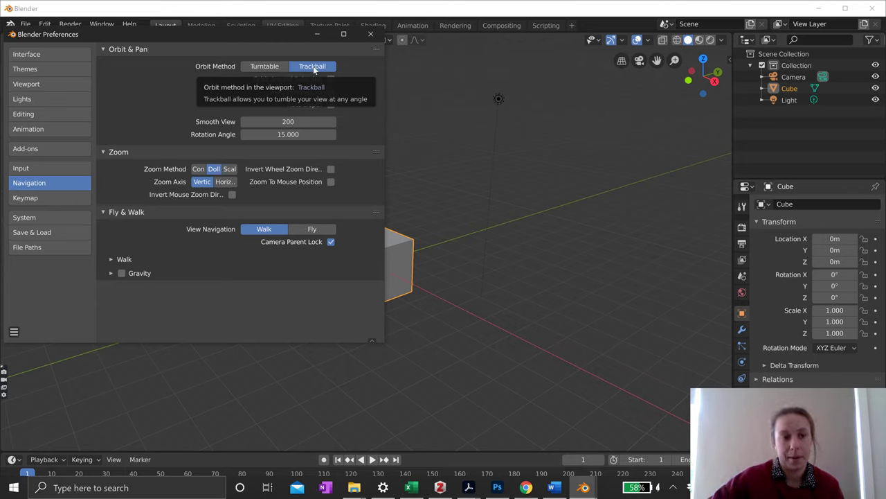
- Expand the 3D View (Global) shortcut group in the Keymap preferences
click(62, 201)
scroll(185, 240, down, 1)
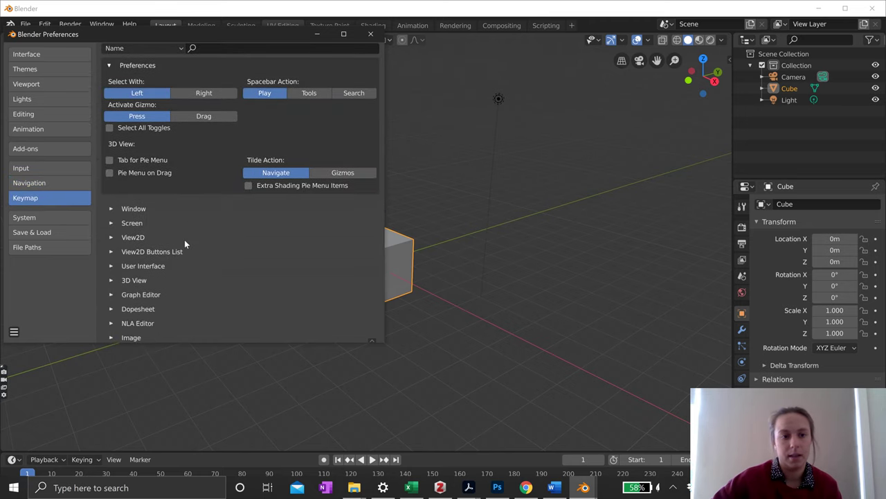
click(112, 281)
scroll(234, 243, down, 3)
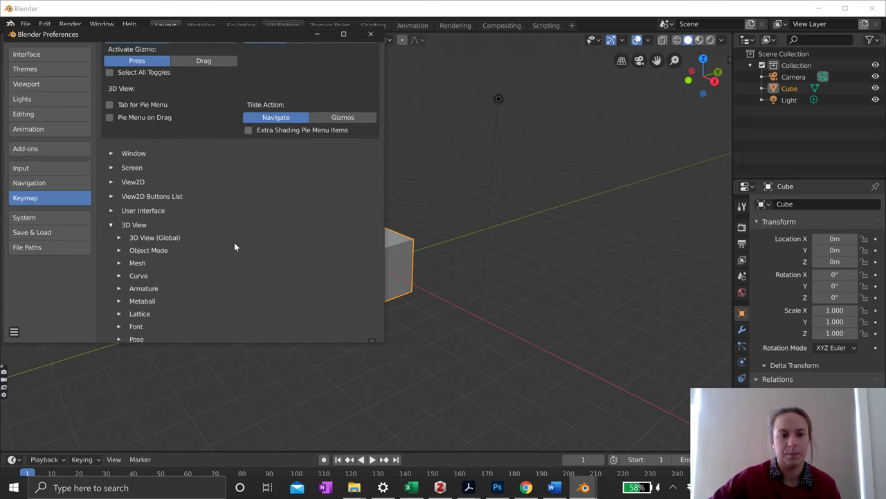
scroll(234, 247, down, 2)
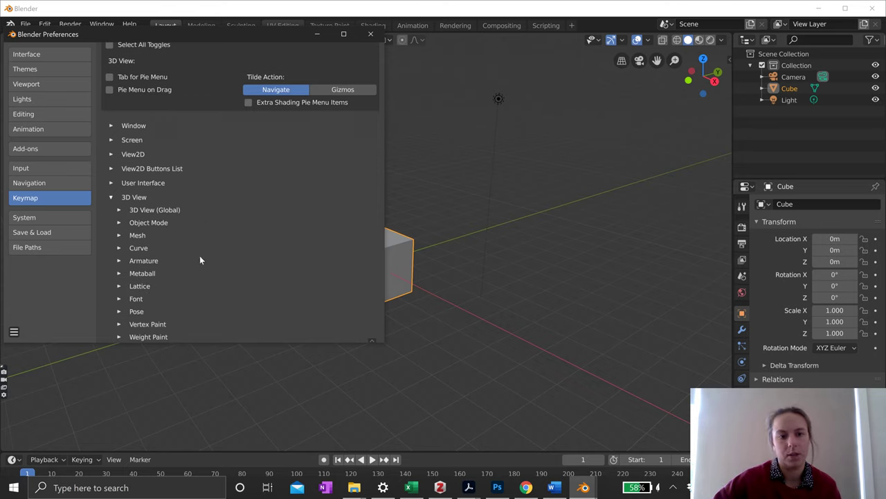
click(120, 210)
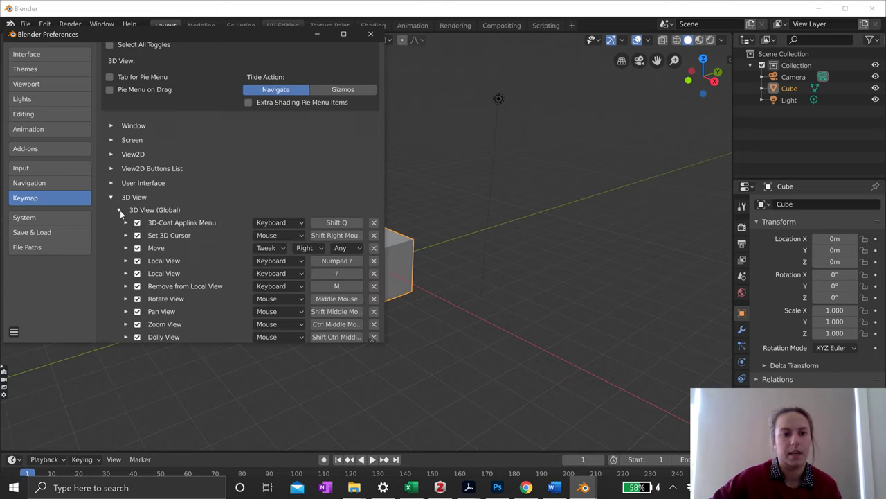
- Examine the rotate, pan, zoom and other 3D View (Global) shortcuts, and close the preferences
scroll(230, 200, down, 1)
scroll(227, 191, down, 5)
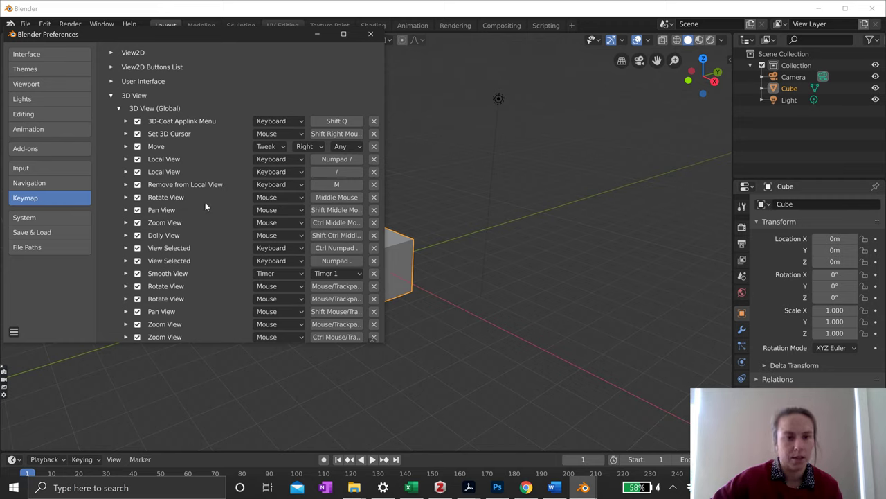
scroll(205, 202, up, 5)
scroll(204, 197, up, 4)
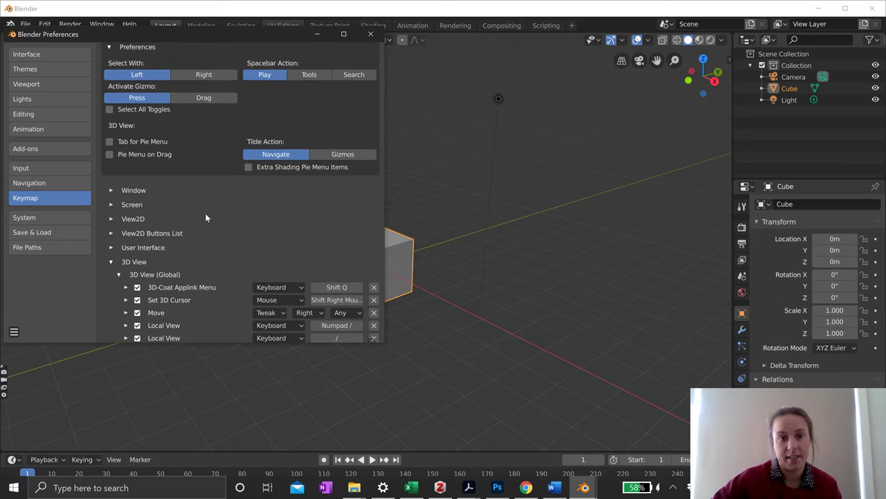
scroll(206, 218, down, 5)
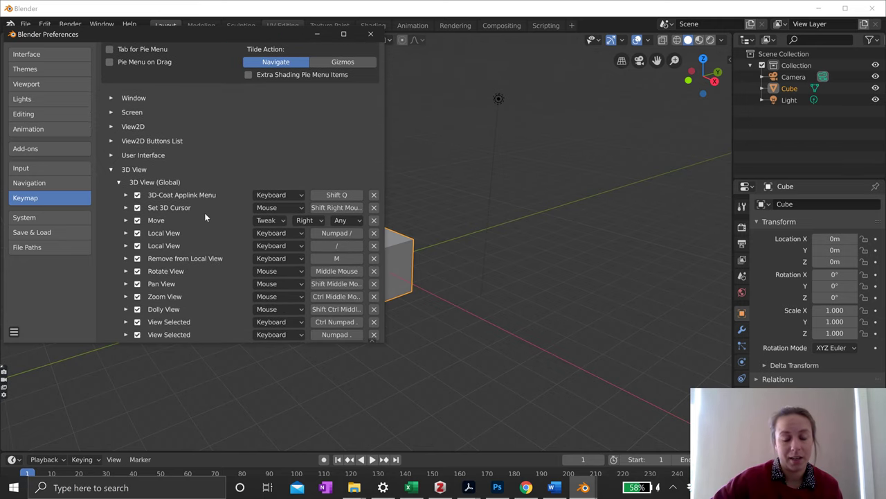
scroll(203, 218, down, 2)
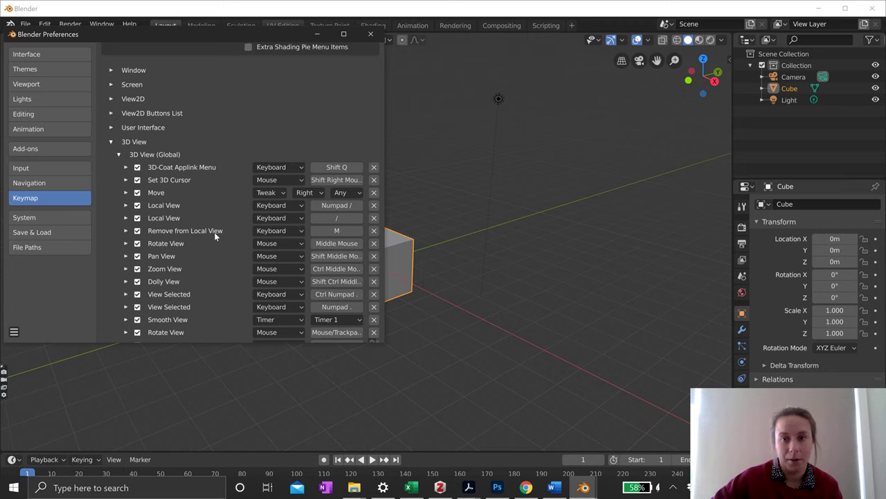
scroll(213, 231, up, 6)
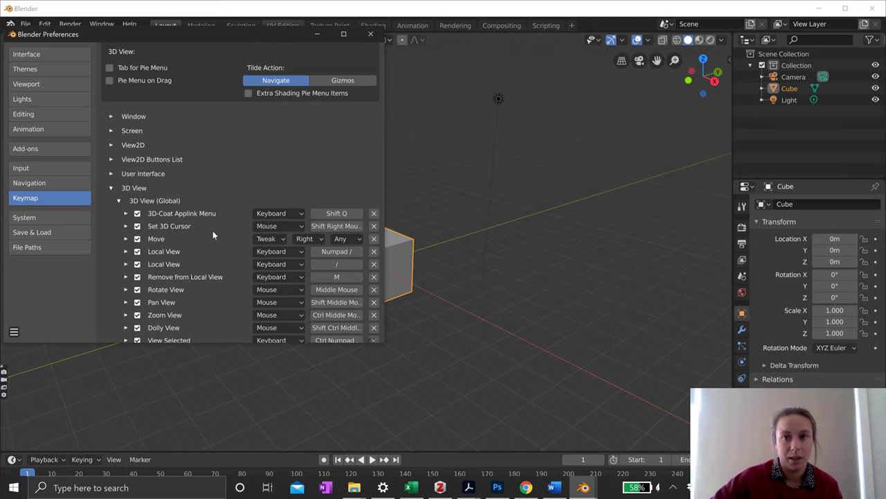
scroll(302, 232, up, 2)
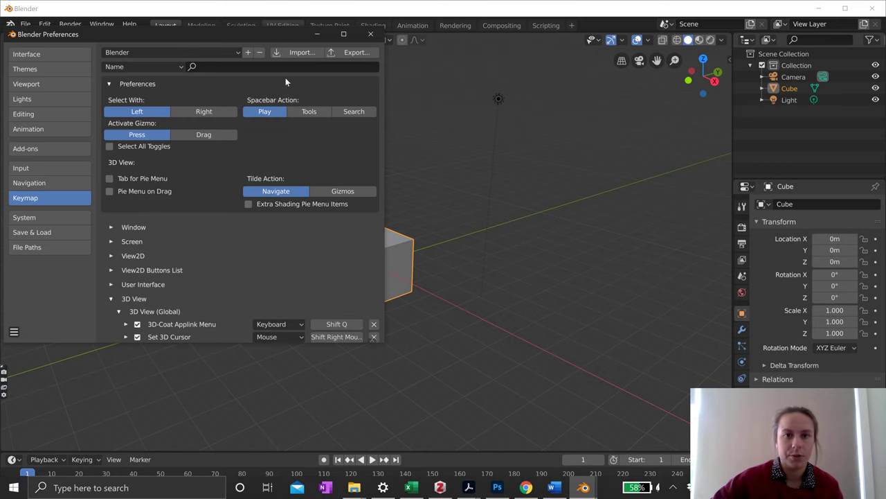
click(371, 34)
- Delete the default cube from the scene
middle_drag(431, 200, 402, 261)
middle_drag(433, 302, 386, 256)
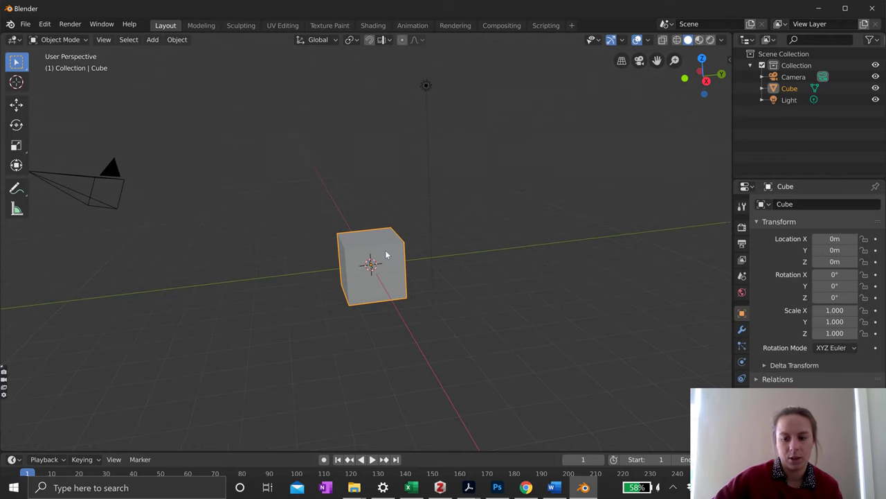
key(Delete)
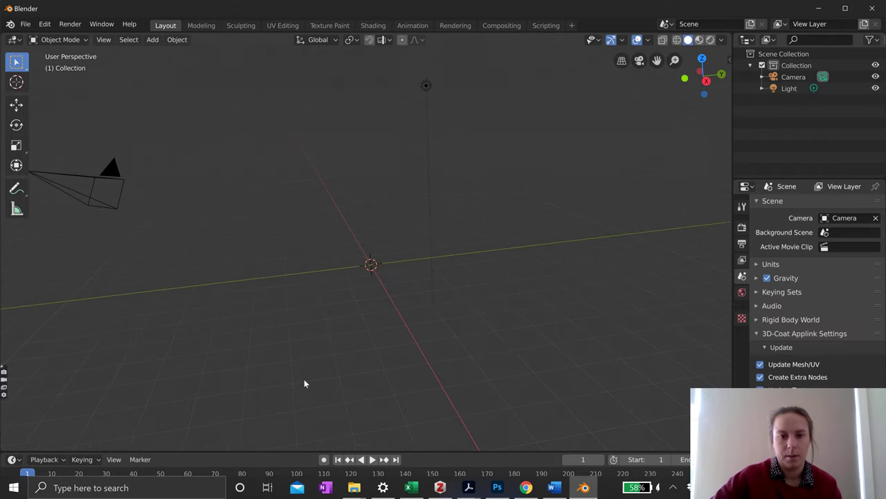
- Import S-gardineri-CAS156991-skeleton.stl from the source folder inside sooglossidae-seychellophryne-gardineri, keeping the default STL import settings
middle_drag(304, 379, 415, 339)
click(30, 28)
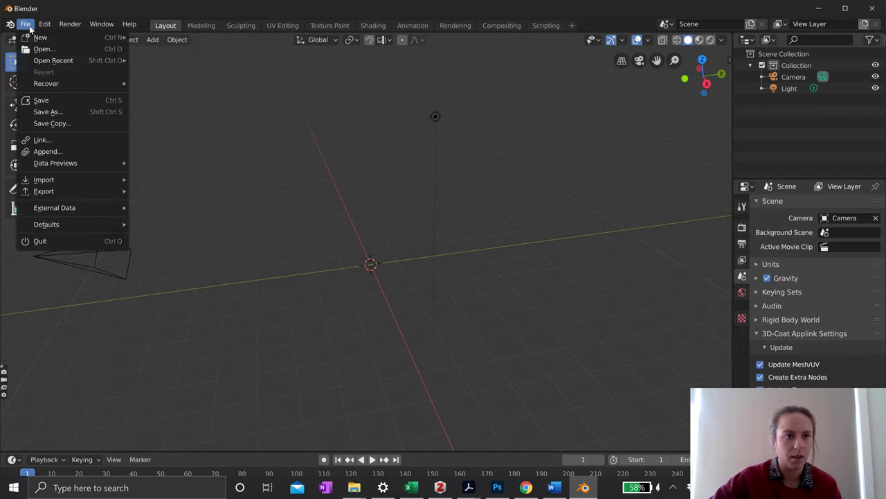
mouse_move(89, 183)
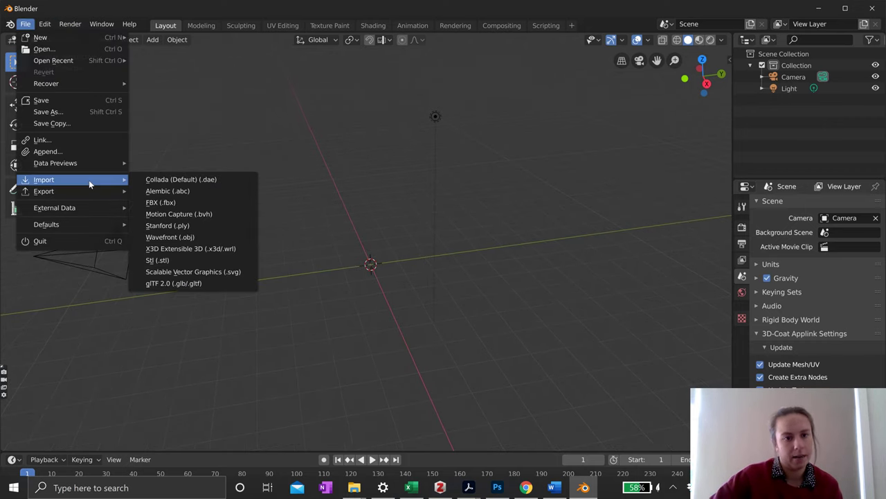
click(199, 260)
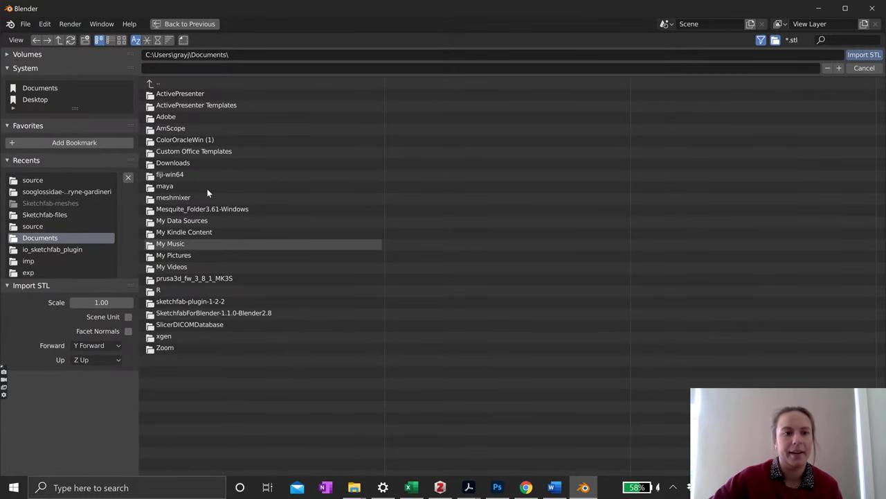
click(67, 191)
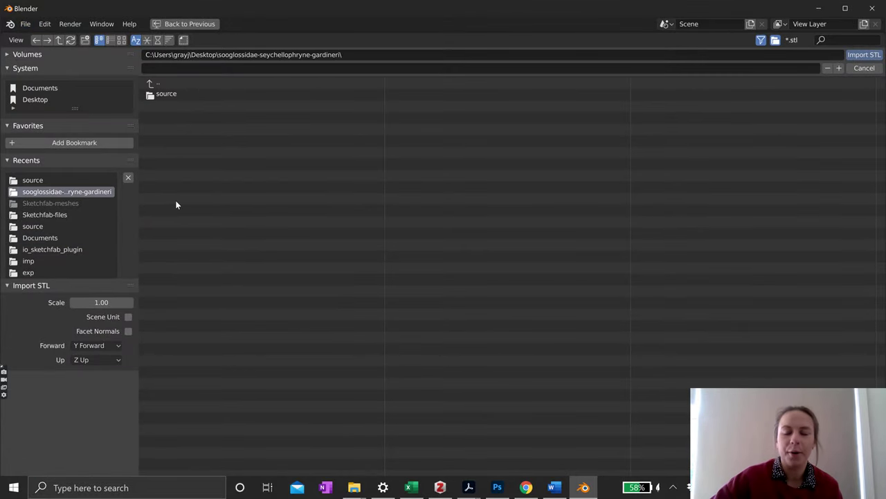
click(203, 97)
key(Down)
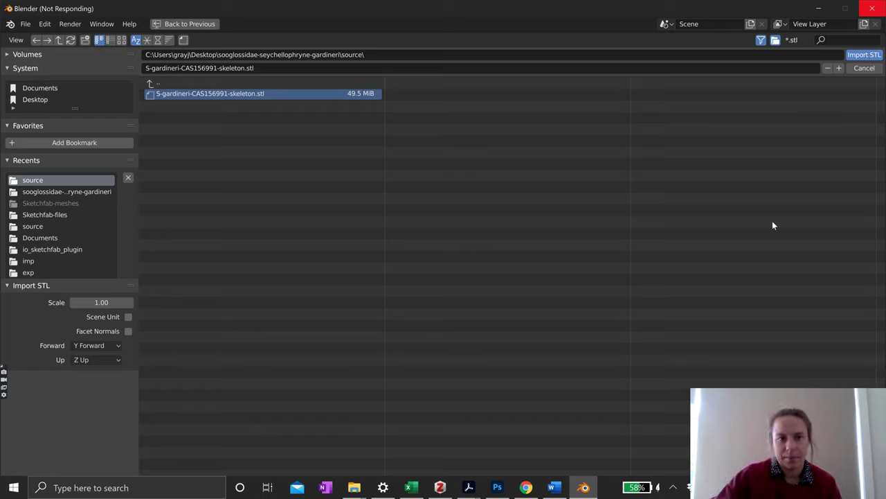
click(672, 487)
click(672, 441)
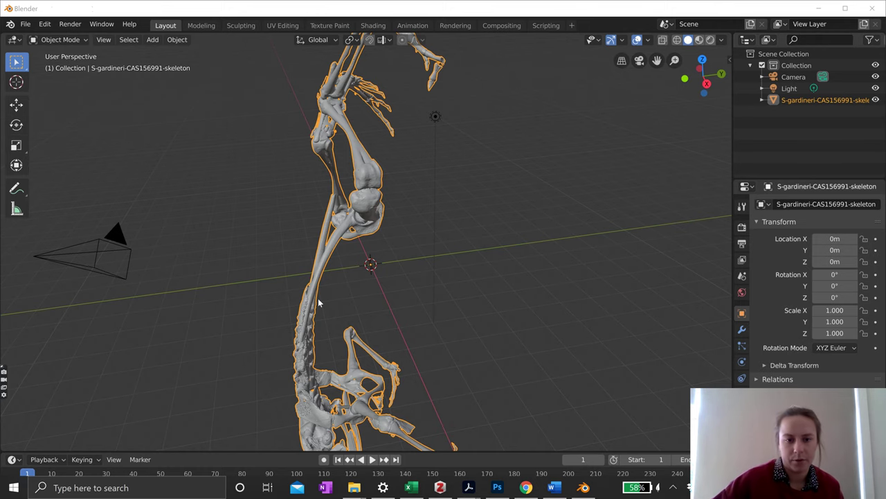
- Inspect the imported frog skeleton from several angles, ending with a close view of the pelvic bones
middle_drag(480, 320, 357, 293)
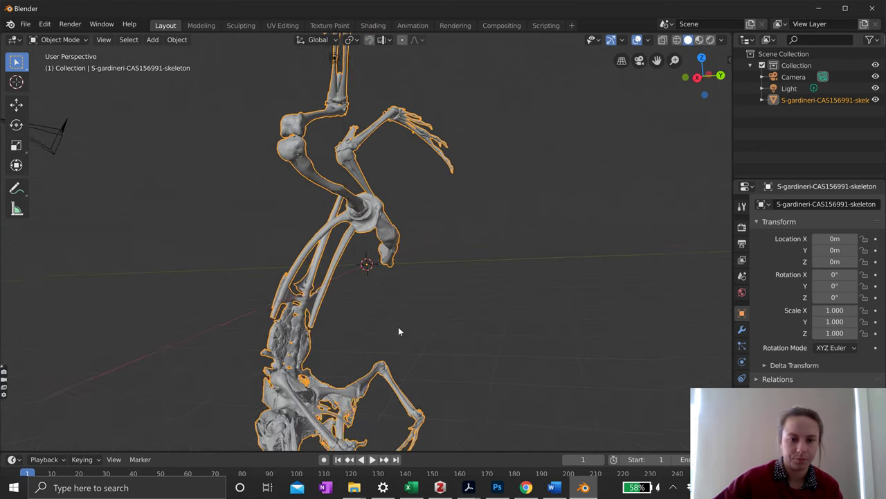
middle_drag(398, 327, 302, 304)
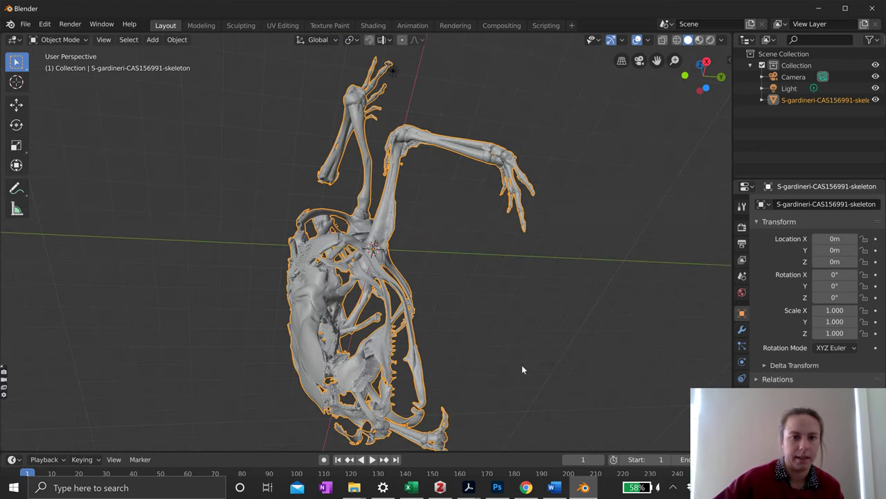
middle_drag(512, 361, 484, 358)
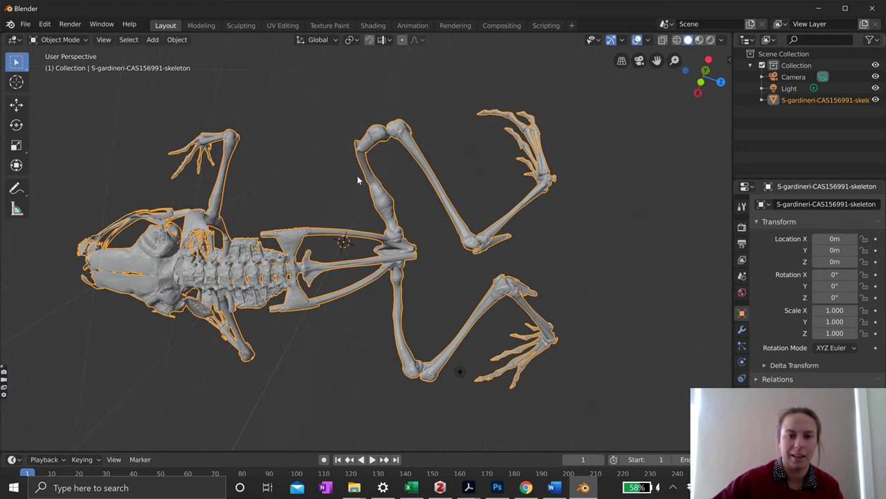
scroll(357, 178, up, 5)
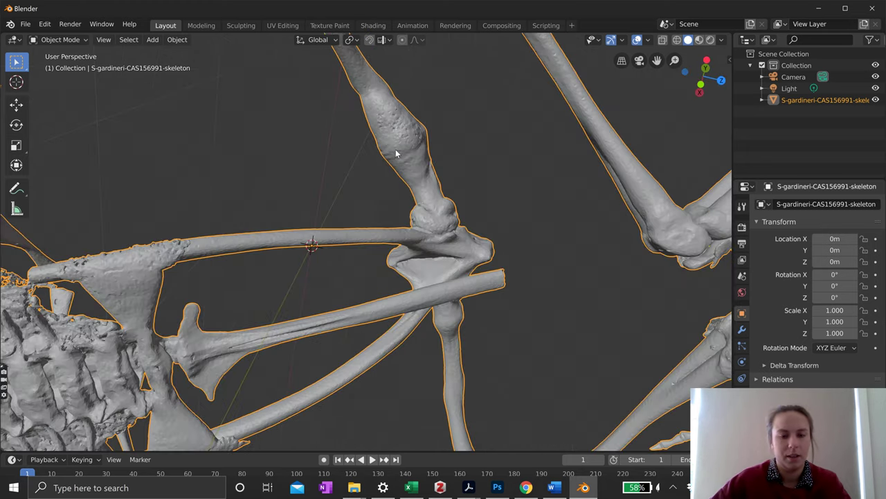
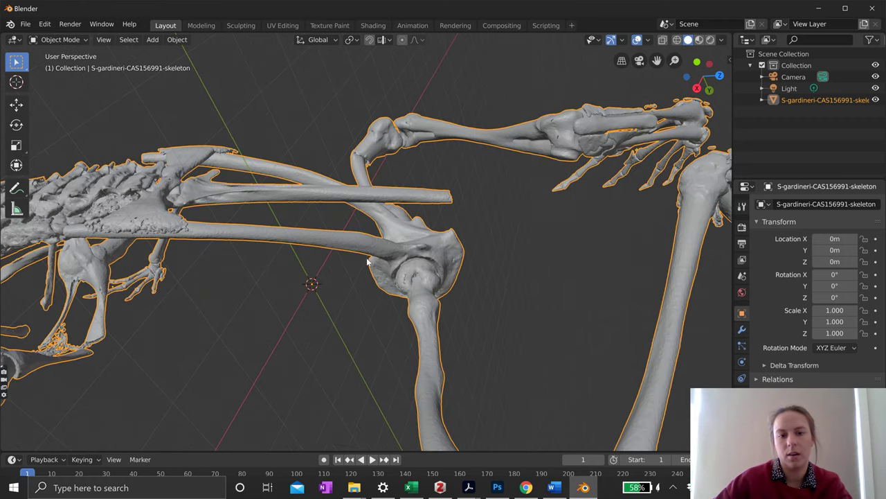
middle_drag(368, 261, 396, 307)
scroll(367, 300, up, 2)
scroll(401, 322, up, 2)
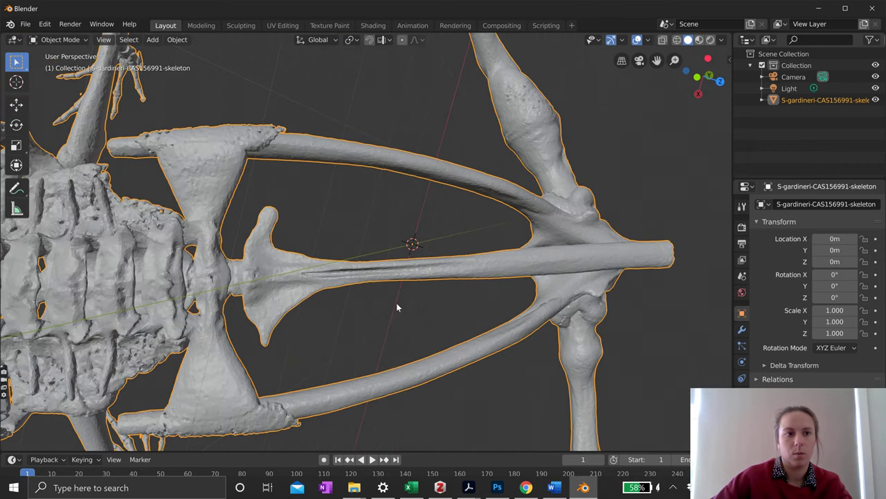
- Switch the skeleton to Edit Mode and examine its mesh vertices up close along the long upper pelvic bone
click(74, 40)
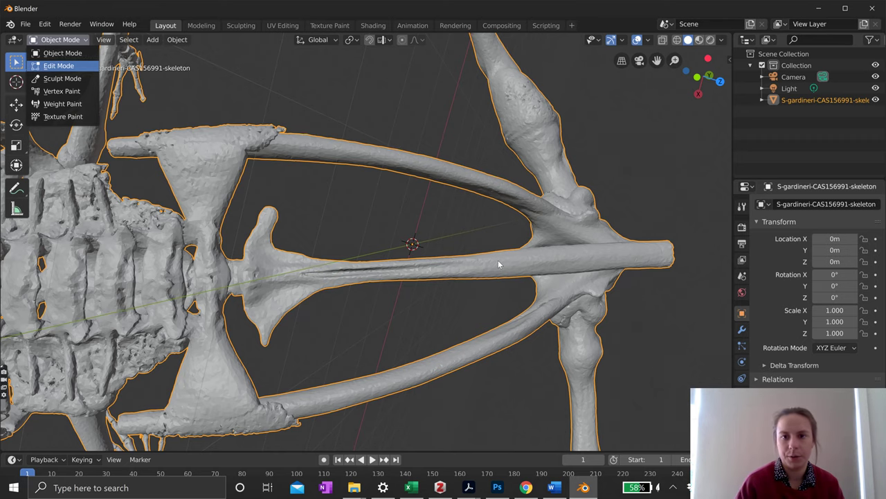
key(Tab)
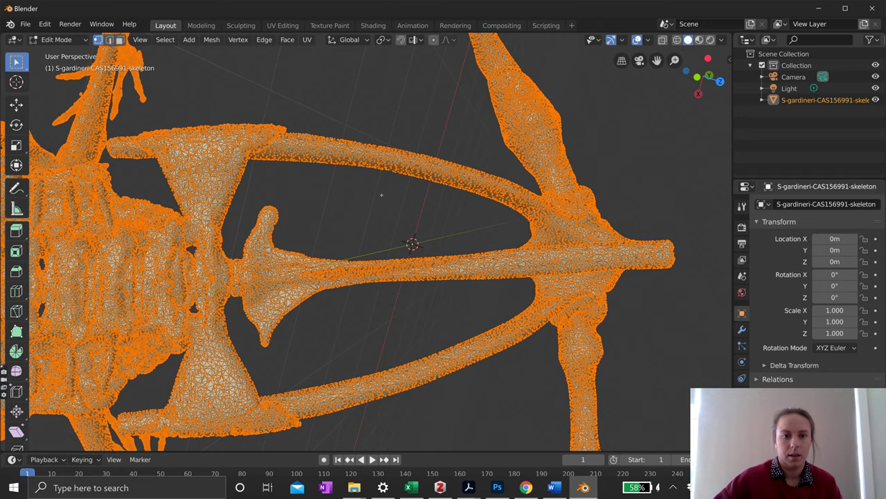
scroll(355, 290, up, 5)
middle_drag(354, 290, 343, 323)
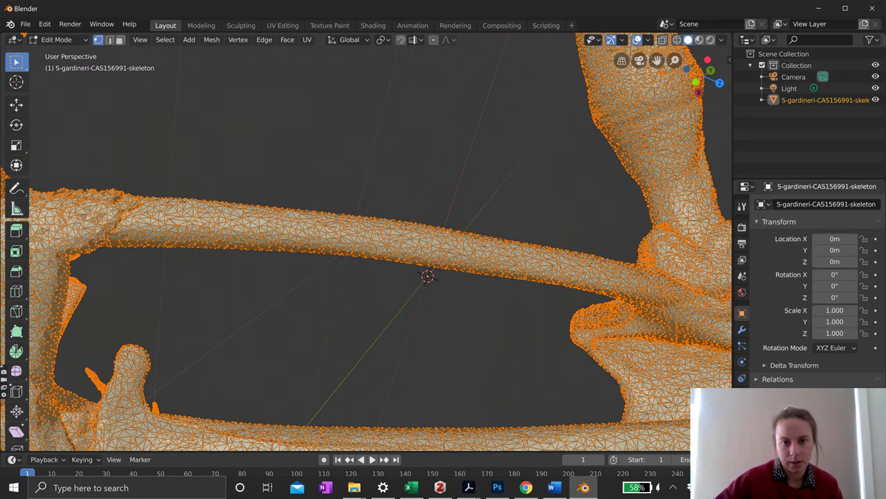
scroll(366, 241, up, 3)
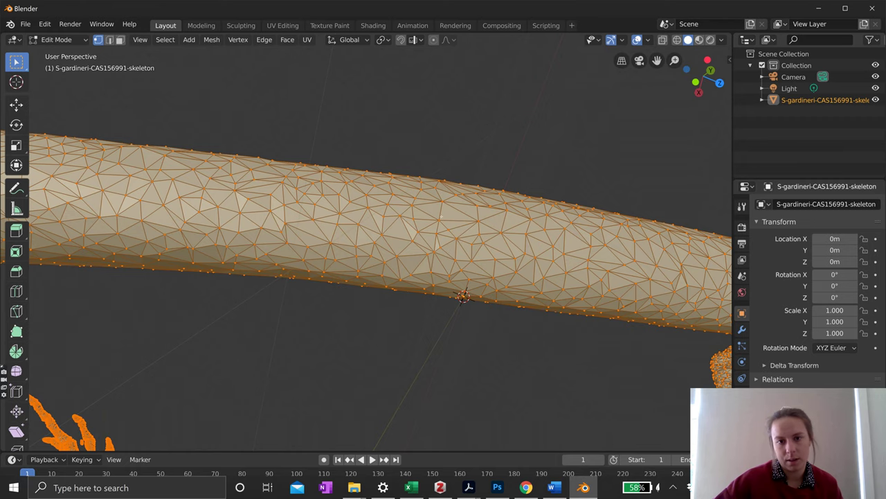
- Deselect all vertices of the skeleton with an empty box selection between the pelvic bones
scroll(329, 308, down, 8)
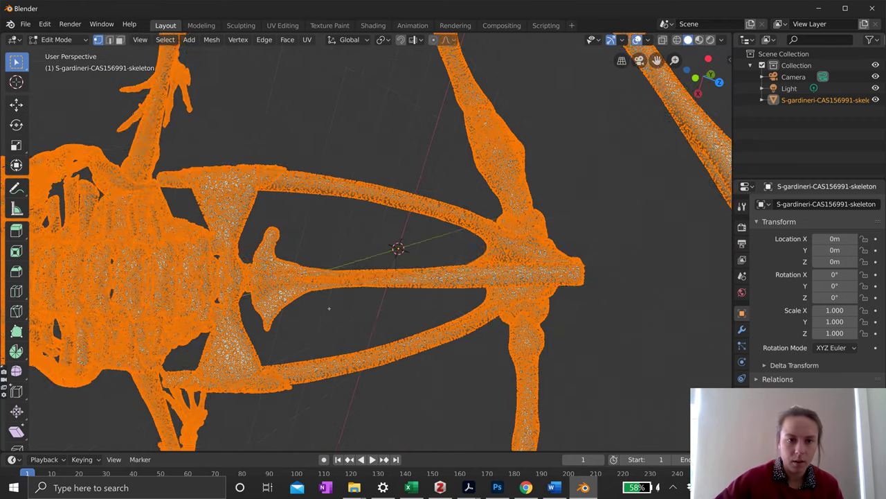
middle_drag(329, 308, 361, 302)
scroll(376, 322, down, 3)
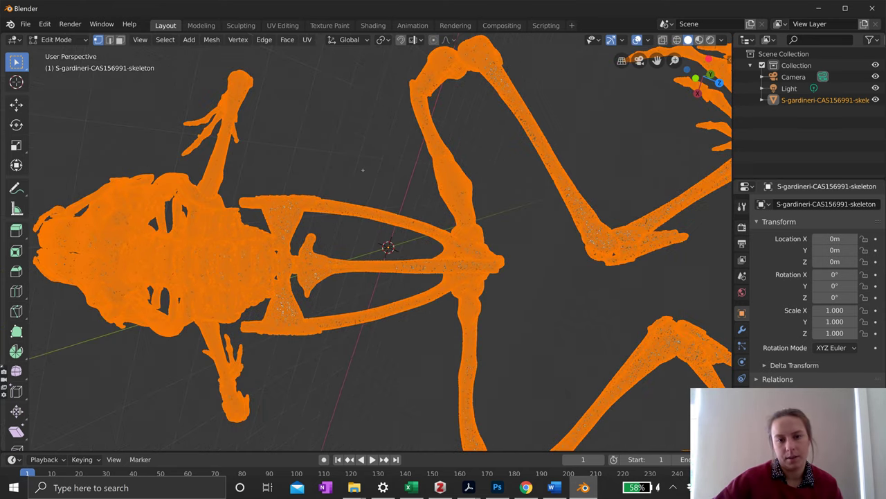
middle_drag(373, 178, 365, 210)
scroll(366, 208, up, 4)
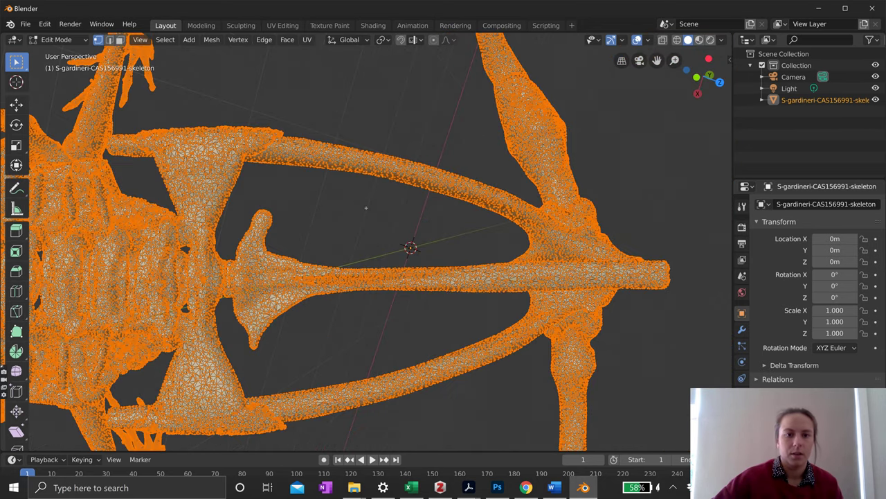
drag(331, 200, 359, 226)
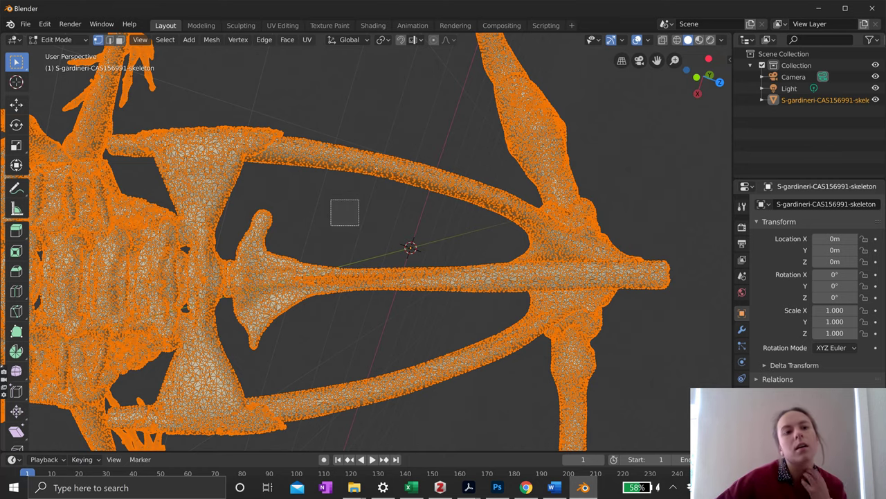
drag(359, 225, 360, 225)
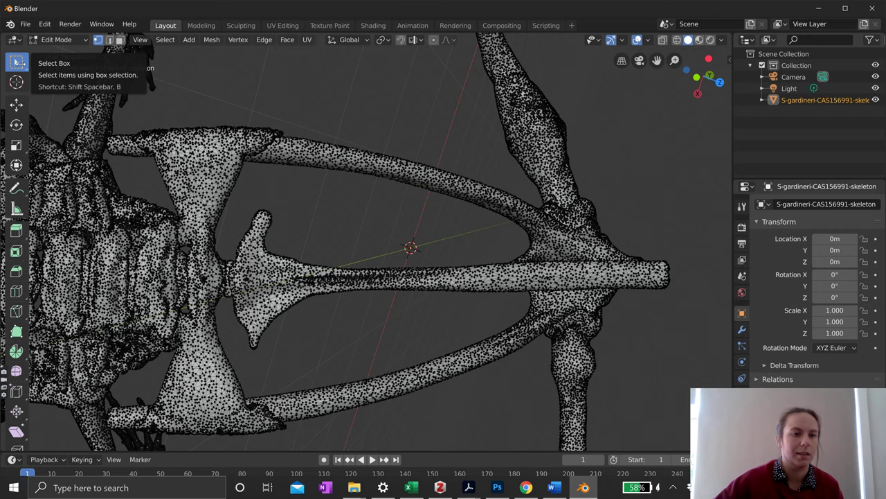
- Switch the skeleton's mesh selection mode from vertices to faces
scroll(336, 221, up, 8)
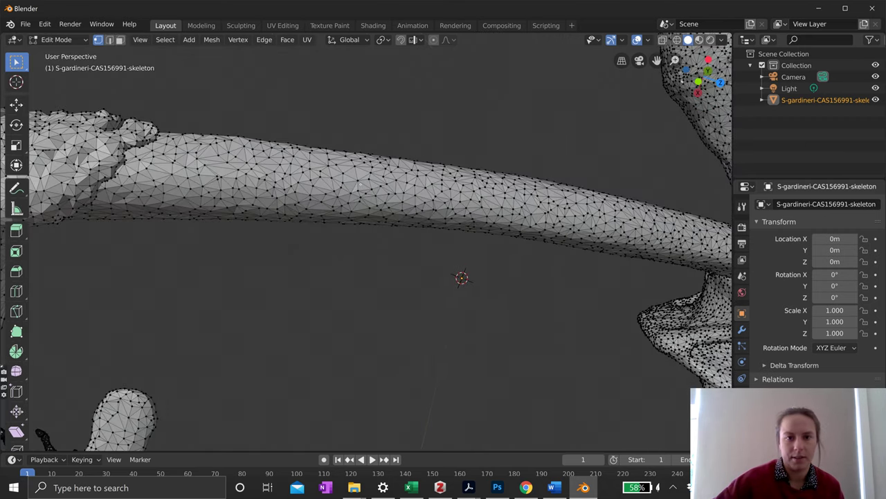
scroll(353, 224, down, 4)
middle_drag(121, 105, 125, 103)
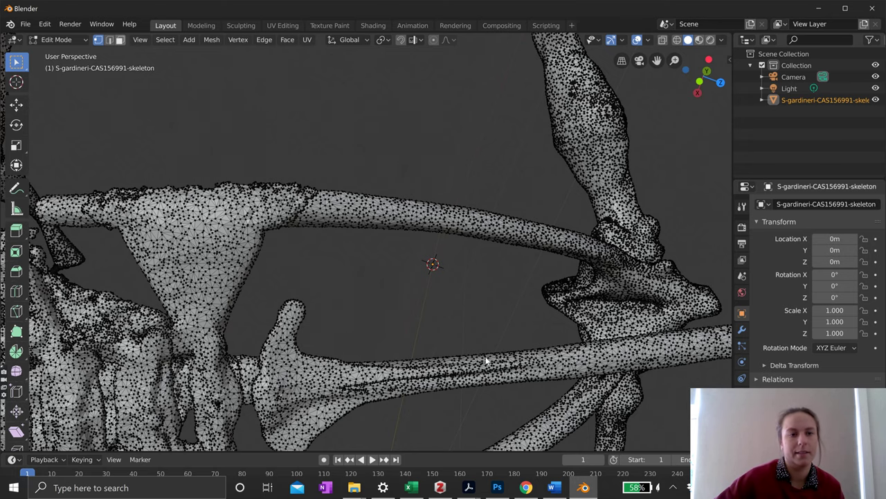
key(3)
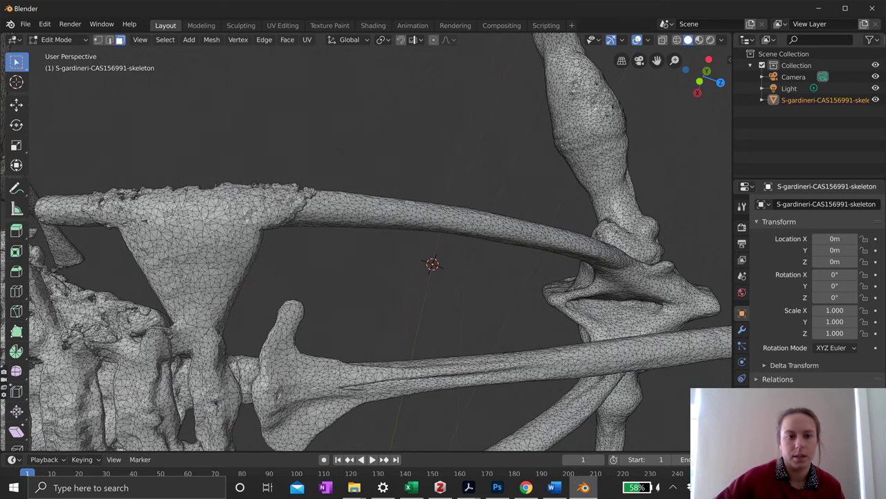
- Box-select the faces of the whole skeleton from above with X-ray display off
middle_drag(358, 347, 554, 361)
scroll(358, 346, down, 3)
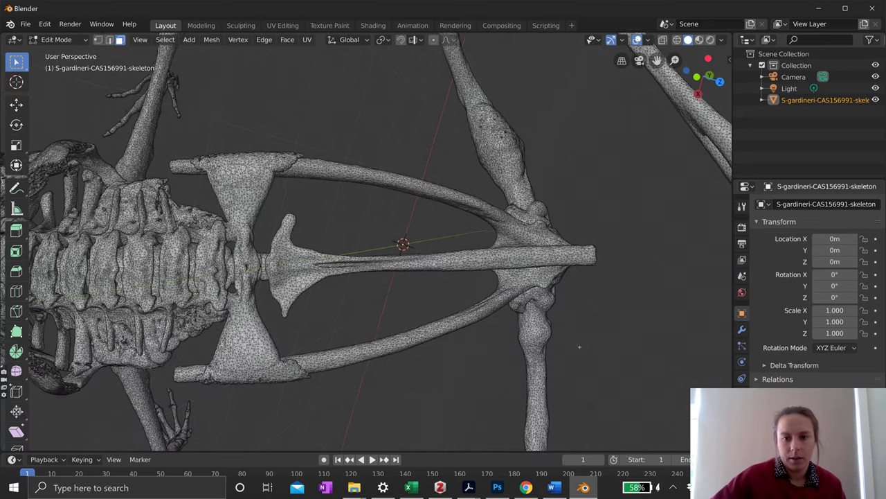
scroll(554, 361, up, 2)
scroll(523, 359, down, 3)
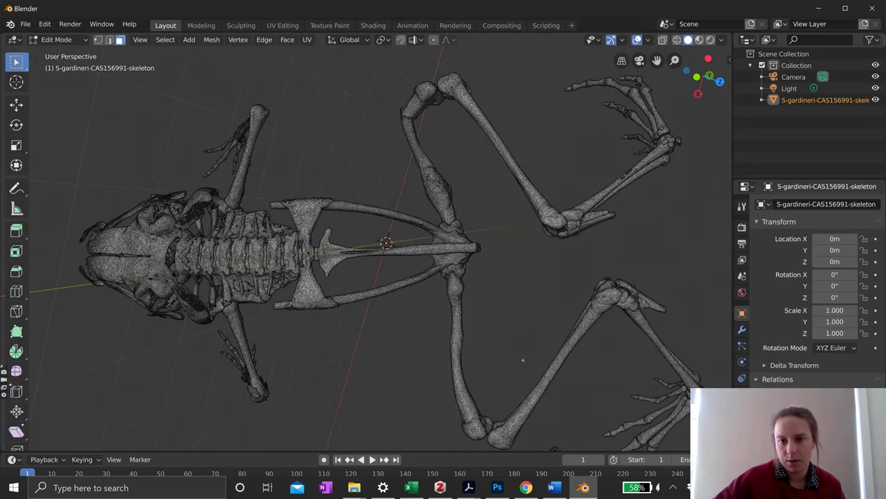
scroll(523, 360, down, 2)
scroll(436, 367, down, 2)
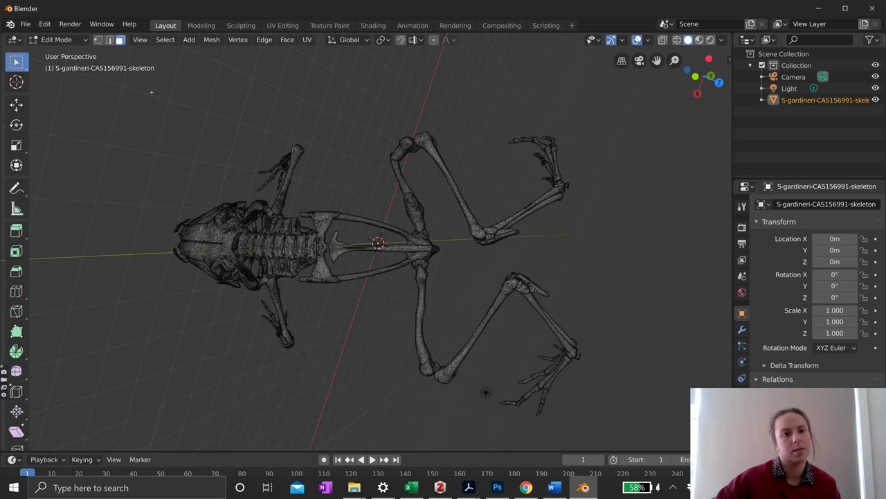
drag(151, 91, 624, 431)
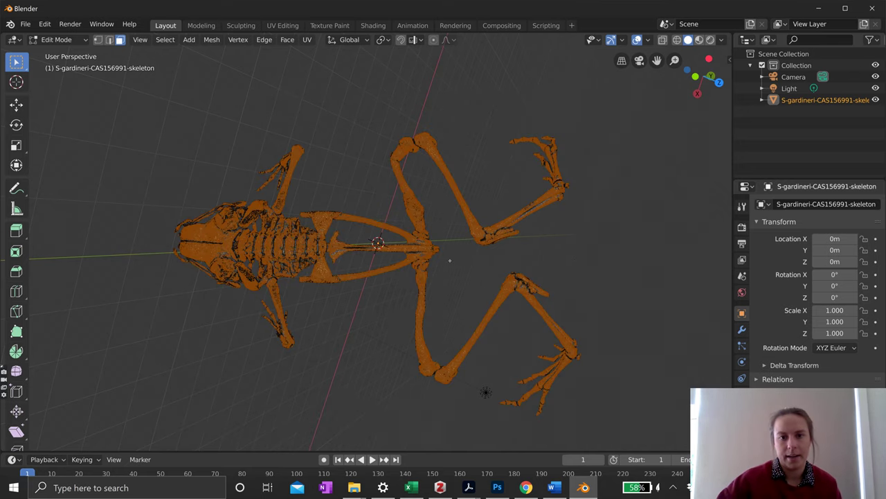
- Examine the skeleton from above and underneath to check which faces the box selection includes
scroll(450, 260, up, 10)
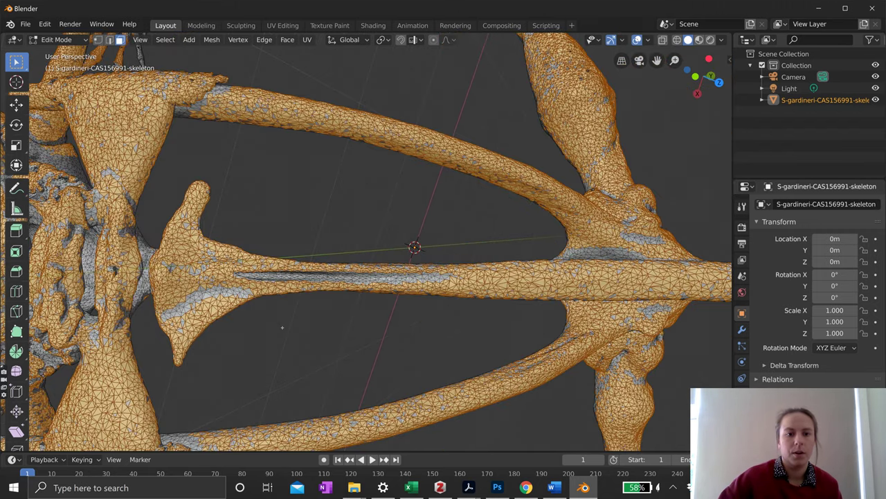
middle_drag(282, 327, 320, 175)
scroll(320, 175, up, 5)
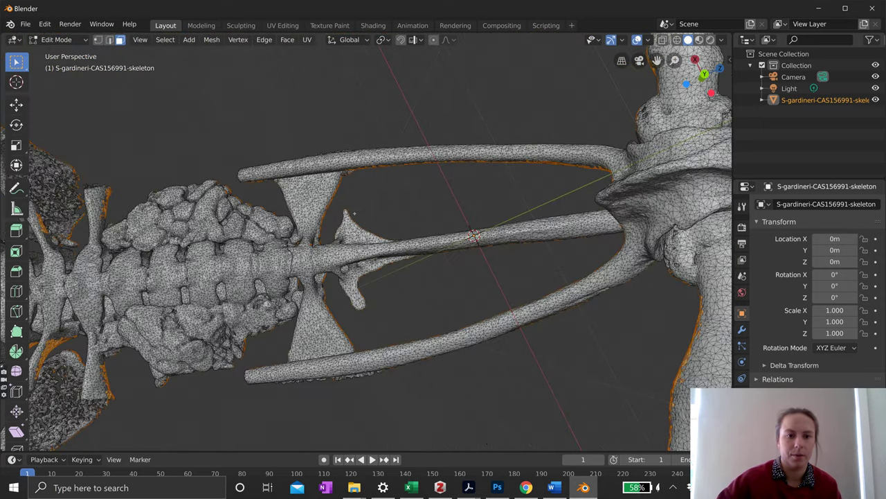
middle_drag(355, 212, 370, 280)
scroll(364, 244, down, 3)
scroll(364, 244, up, 2)
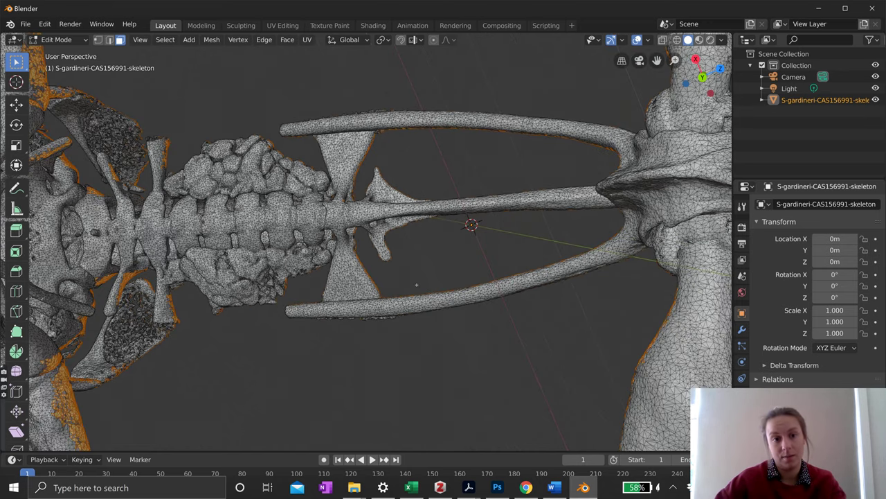
- Turn on X-ray display and box-select the whole skeleton so faces on all sides are included
key(alt+z)
middle_drag(417, 284, 416, 256)
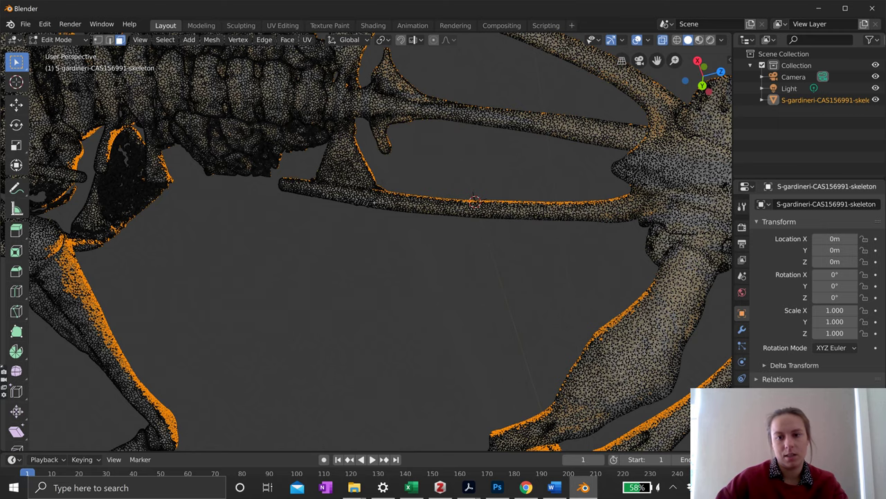
scroll(365, 226, down, 2)
middle_drag(365, 226, 347, 347)
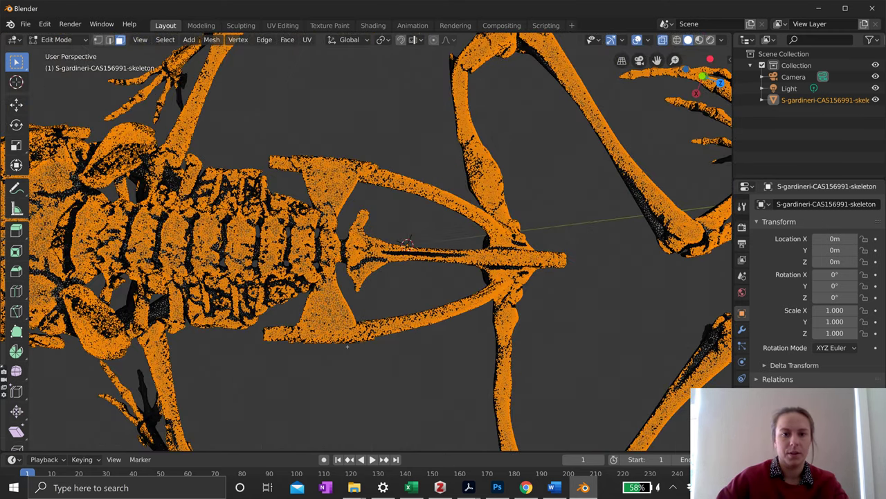
scroll(347, 346, down, 5)
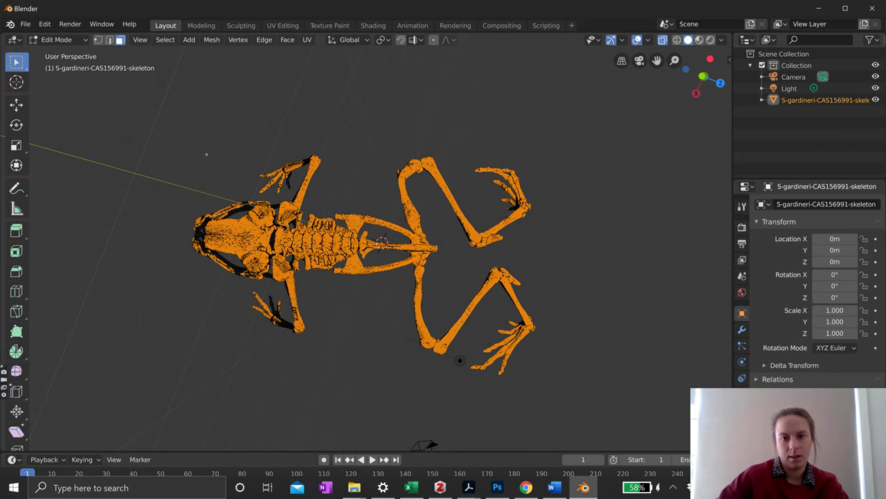
key(ctrl+b)
drag(170, 112, 581, 405)
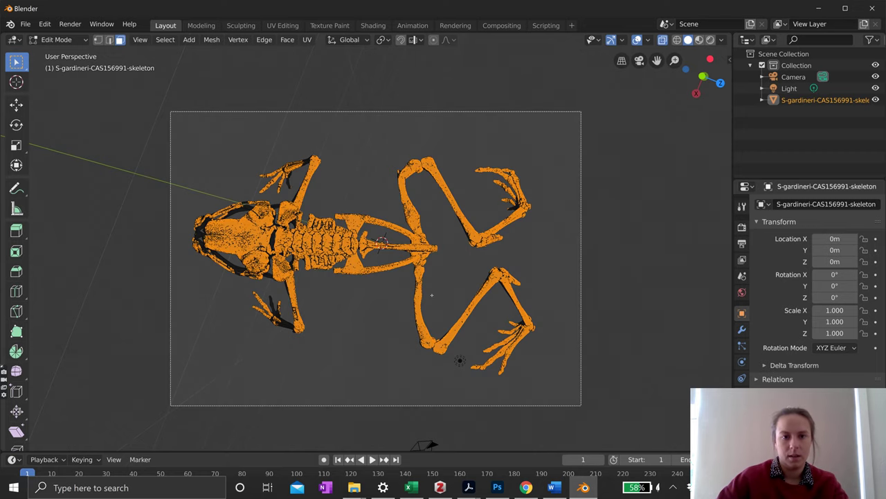
key(ctrl+alt+b)
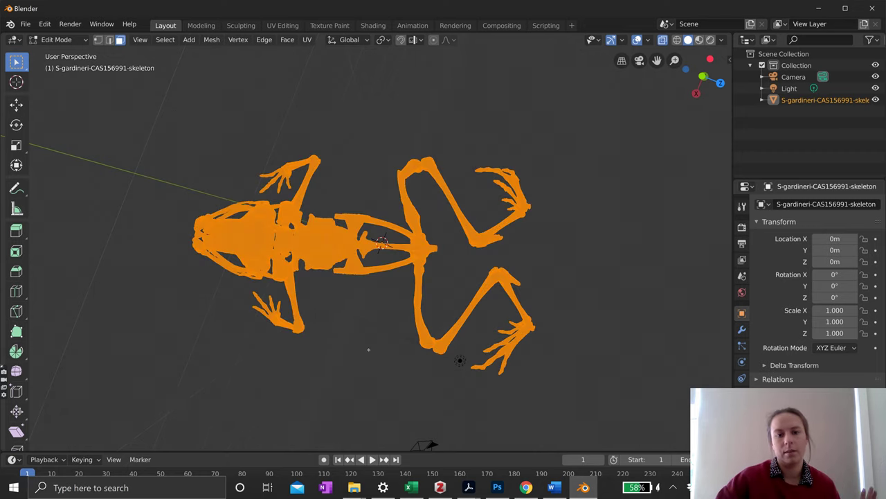
- Check the selection from below and close up on the central pelvic rod, and turn off X-ray display
middle_drag(368, 350, 374, 213)
scroll(366, 242, up, 5)
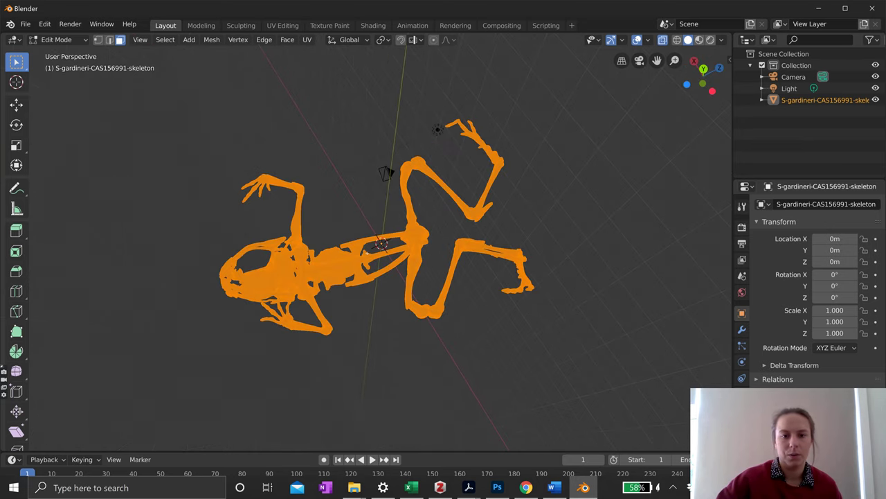
scroll(402, 233, up, 8)
middle_drag(391, 242, 323, 372)
scroll(402, 233, down, 3)
scroll(343, 343, up, 4)
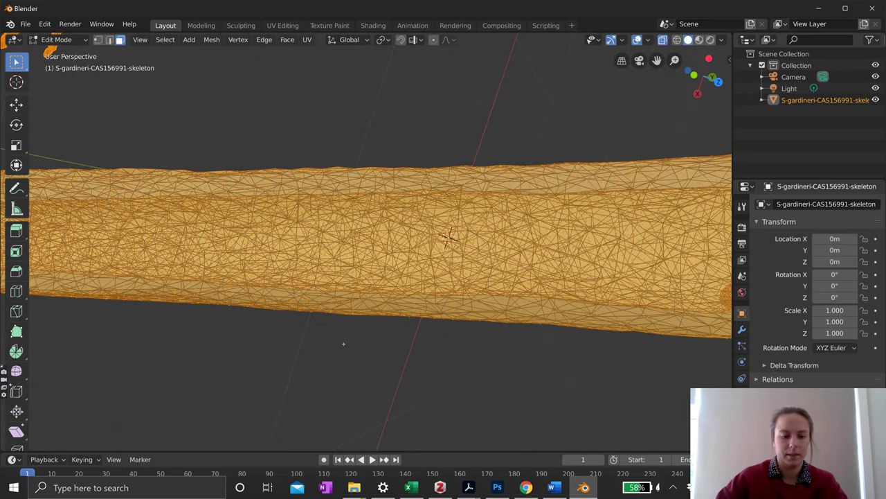
key(alt+z)
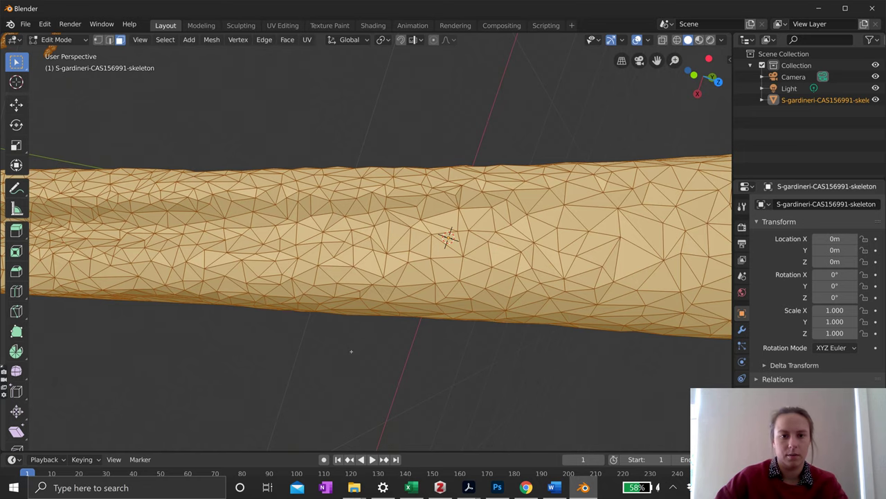
- Apply the Decimate Geometry clean-up operation to the selected skeleton mesh
scroll(447, 362, down, 5)
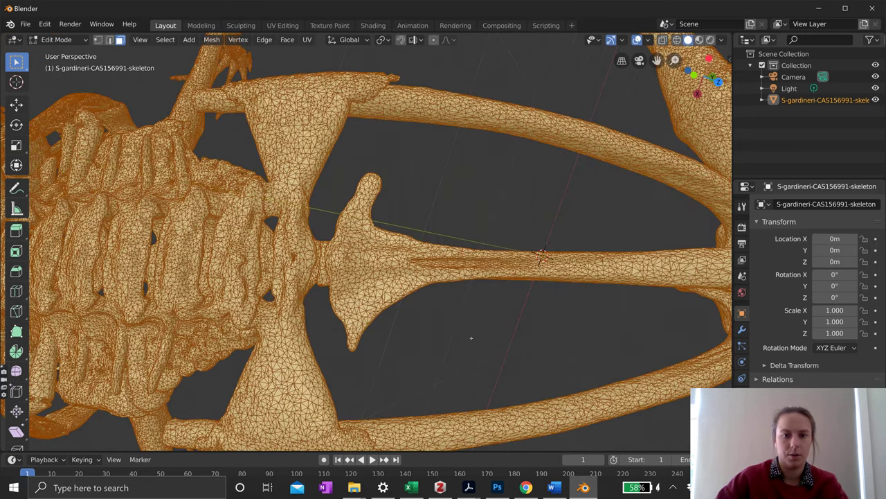
mouse_move(471, 338)
middle_down()
mouse_move(471, 367)
mouse_move(574, 346)
middle_up()
scroll(365, 242, up, 2)
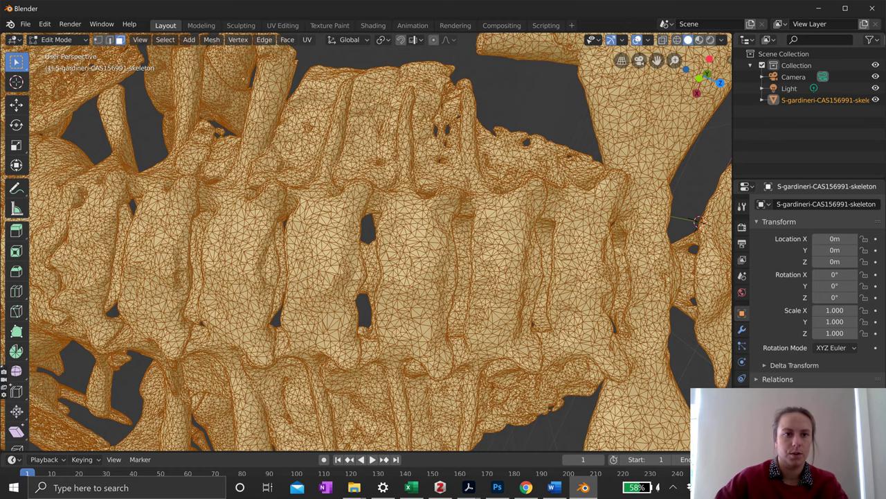
click(212, 39)
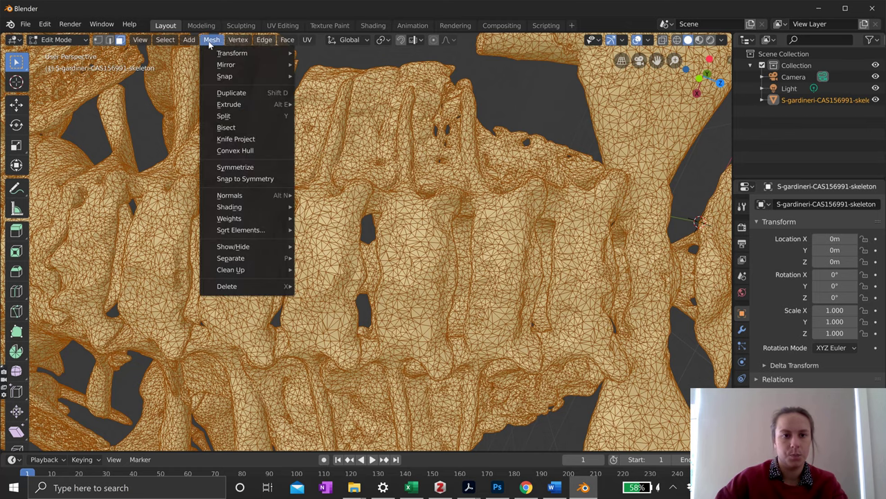
mouse_move(273, 270)
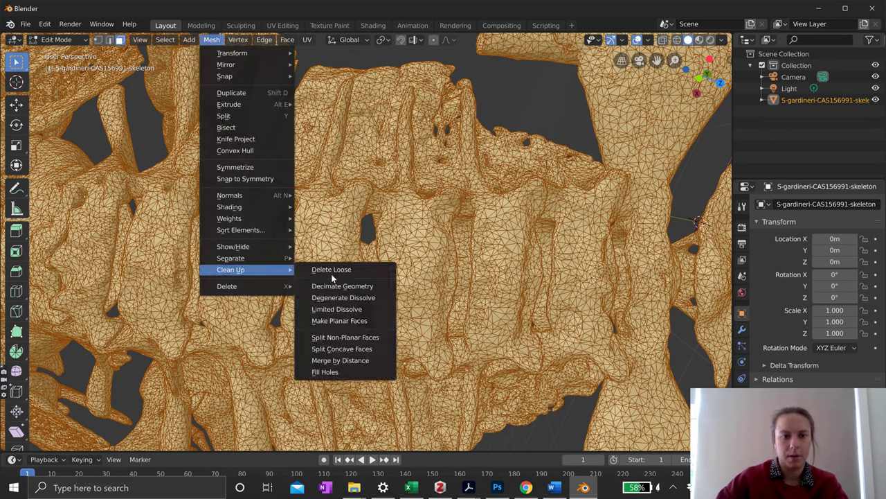
click(368, 288)
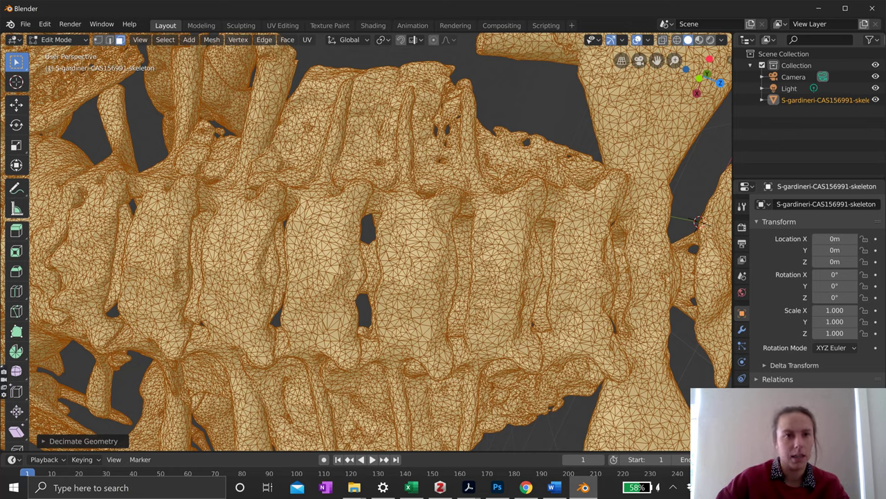
click(172, 40)
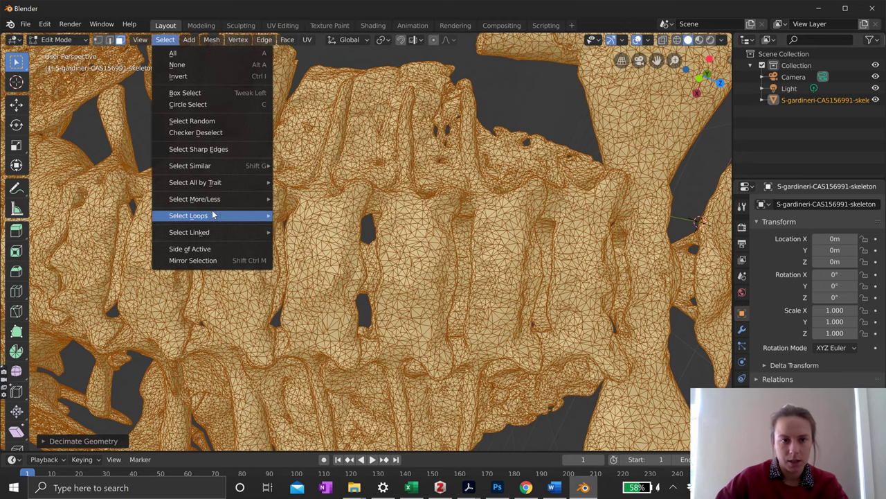
mouse_move(196, 235)
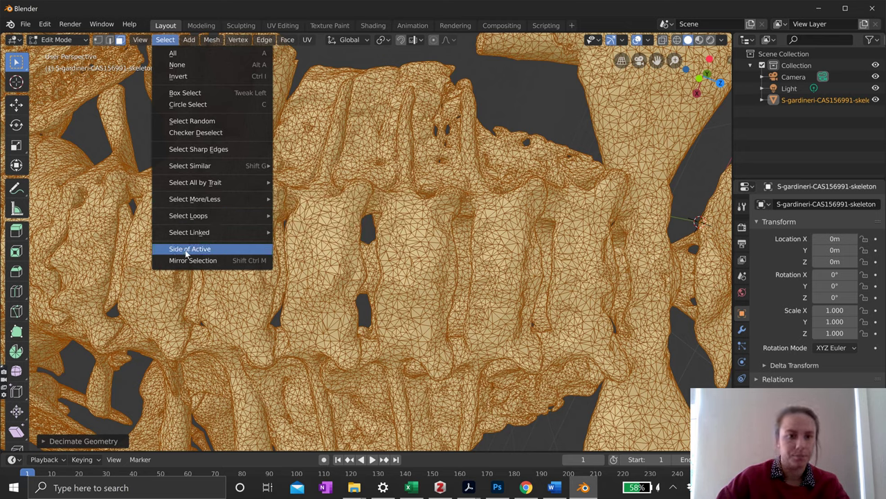
click(173, 49)
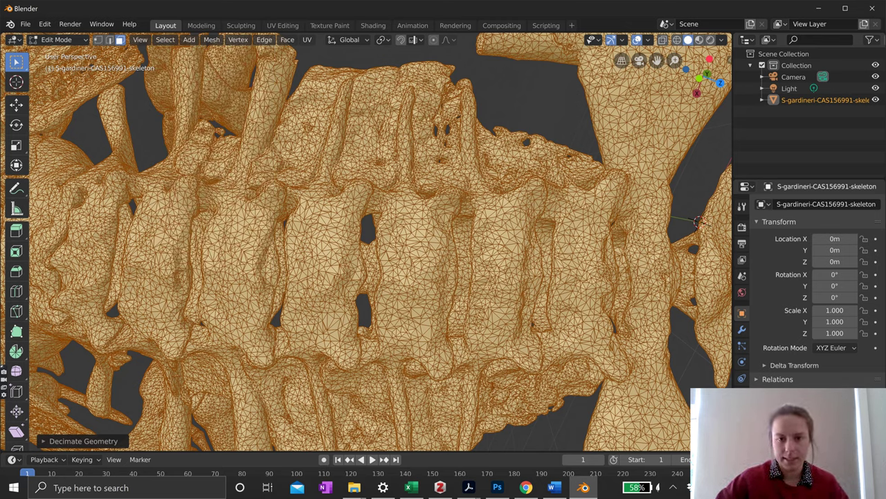
- Set the Decimate Geometry ratio to 0.5
click(85, 443)
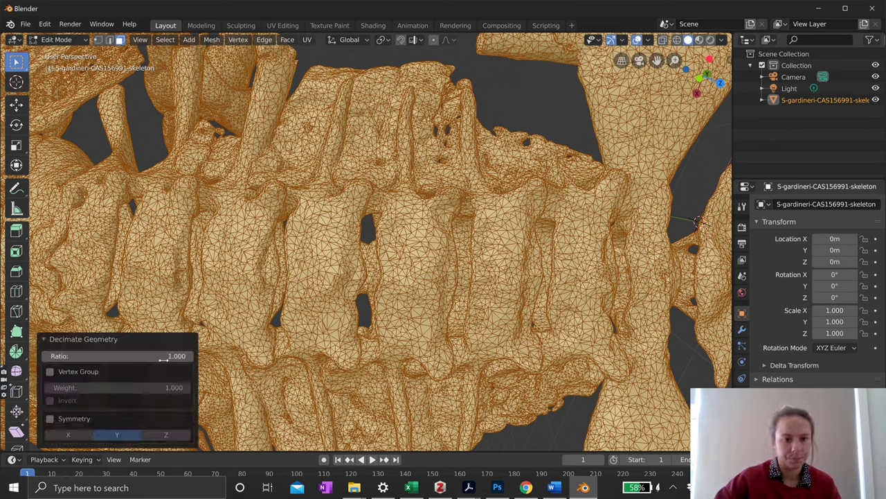
click(164, 356)
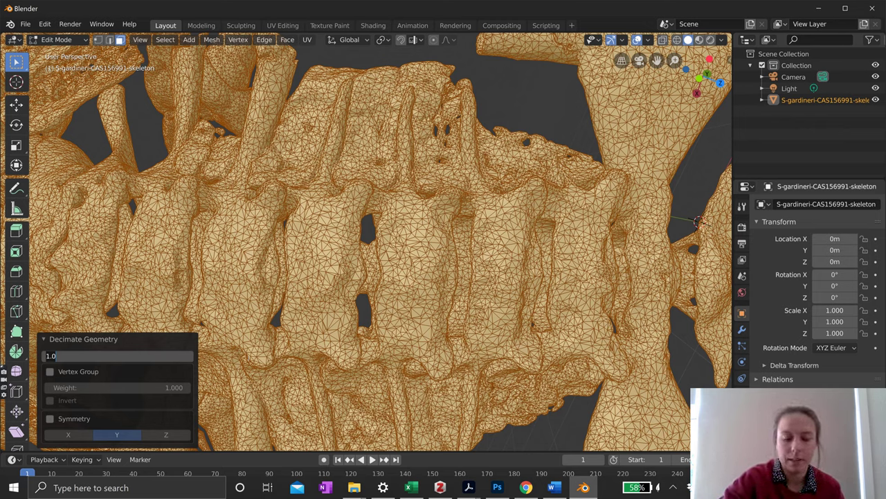
text(0.5)
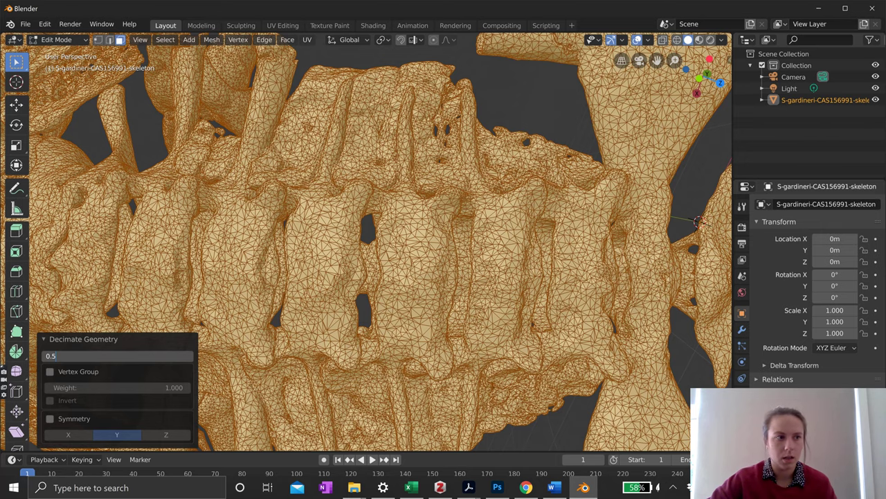
key(Return)
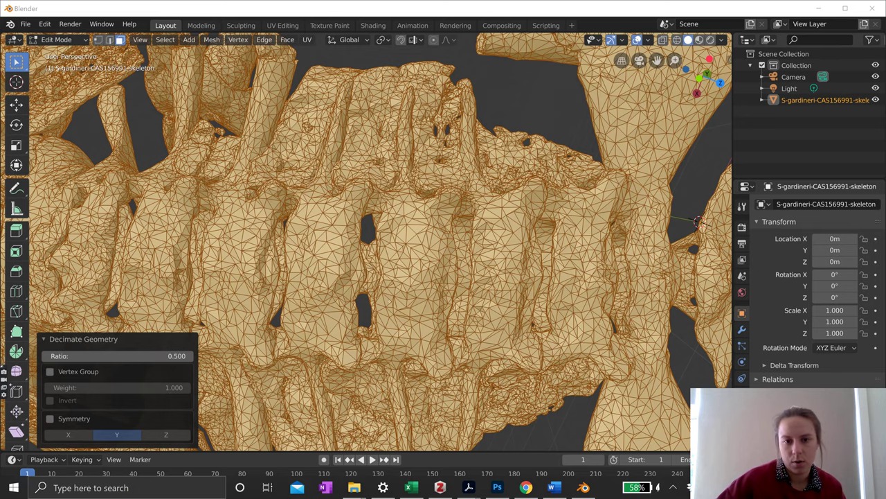
- Deselect the decimated skeleton mesh and view the whole model from the side
scroll(408, 305, down, 7)
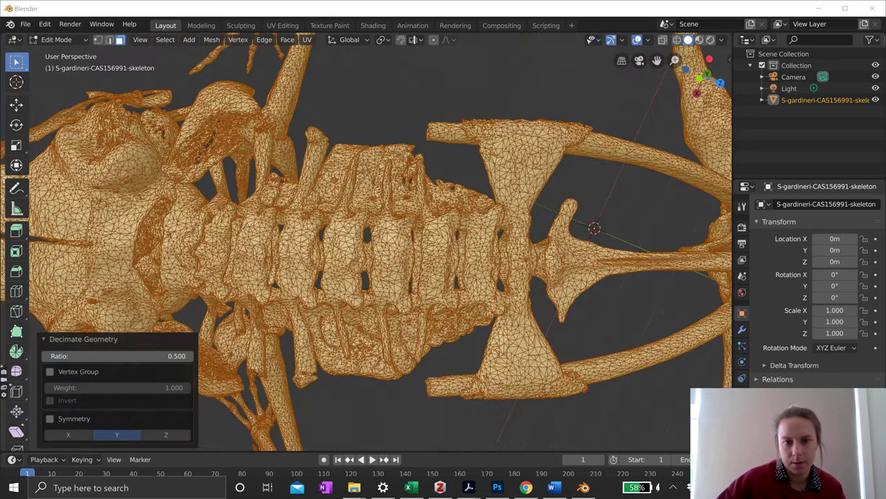
middle_drag(408, 305, 409, 267)
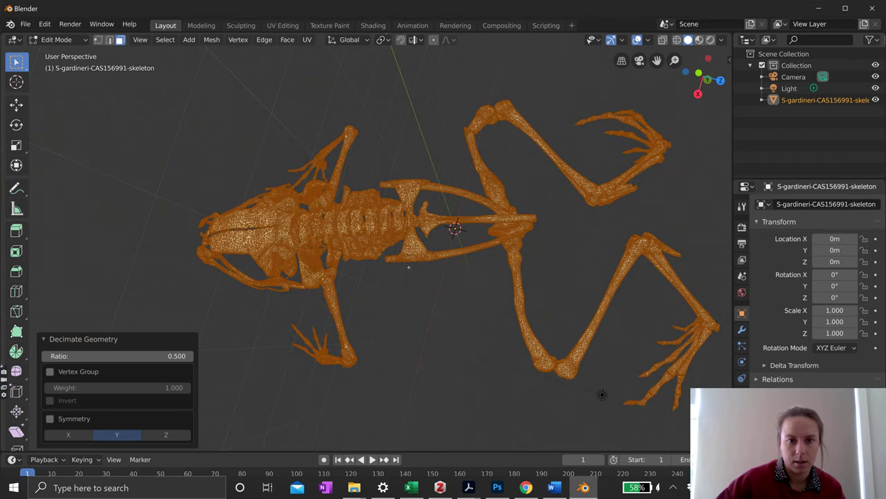
click(414, 312)
middle_drag(414, 312, 444, 297)
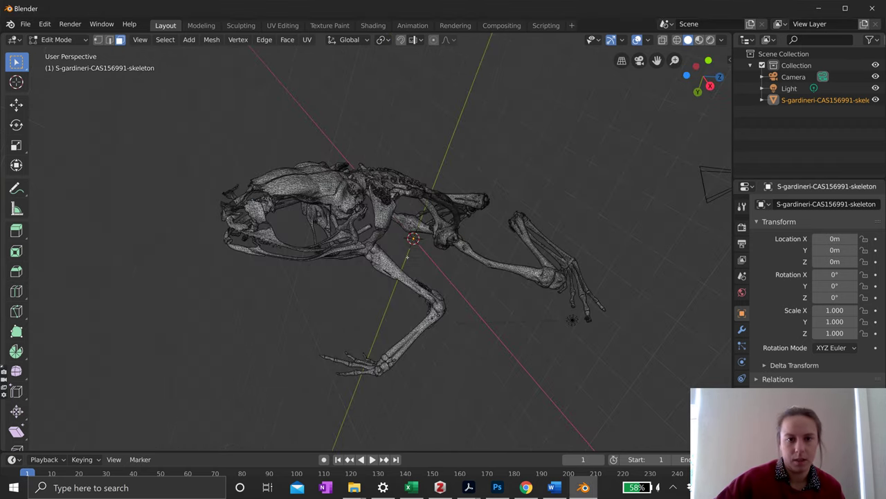
middle_drag(407, 254, 325, 154)
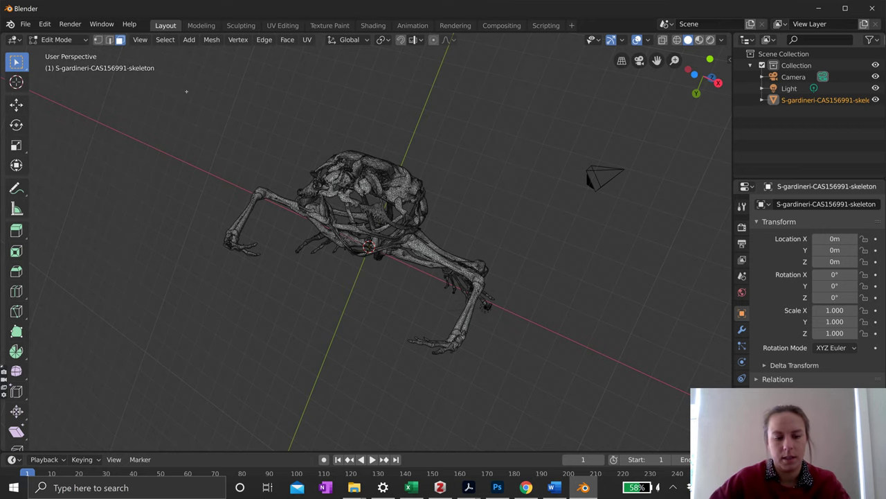
- Switch to Object Mode and inspect the decimated skeleton's surface from the side and from above
key(Tab)
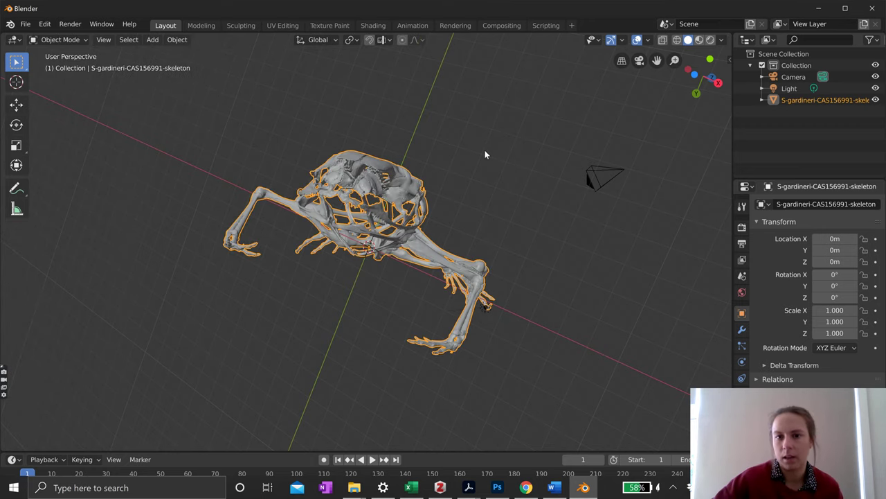
scroll(458, 219, up, 4)
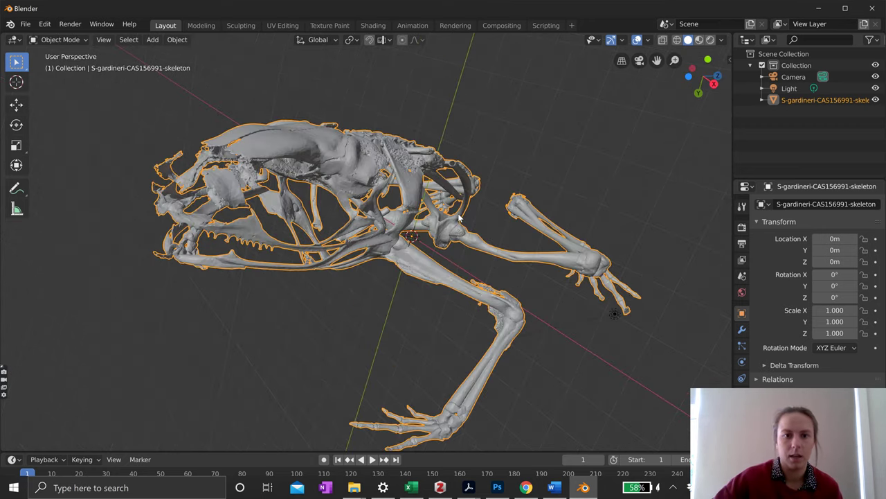
middle_drag(458, 218, 496, 285)
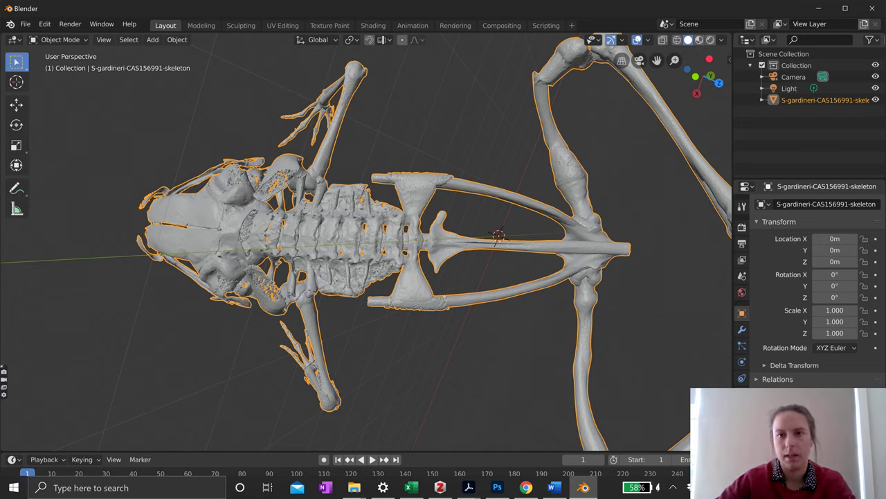
- Return to Edit Mode and box-select the hind foot on one leg, checking the selection from another angle
key(Tab)
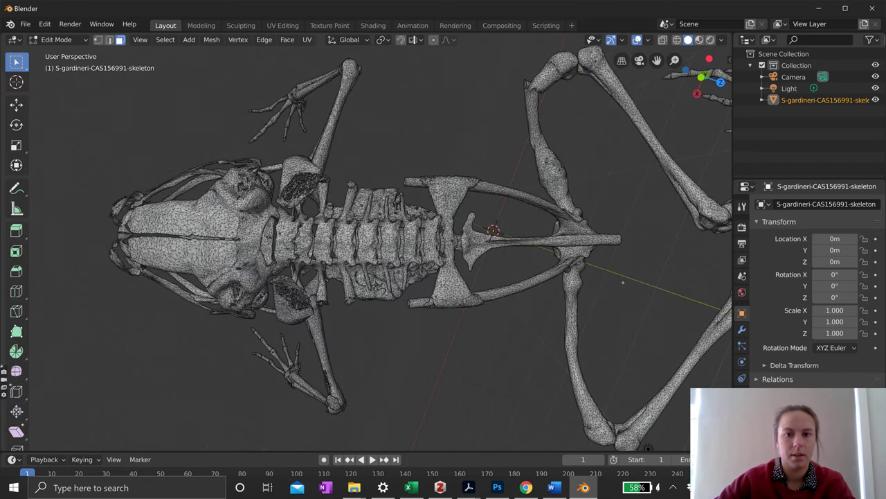
middle_drag(622, 282, 530, 327)
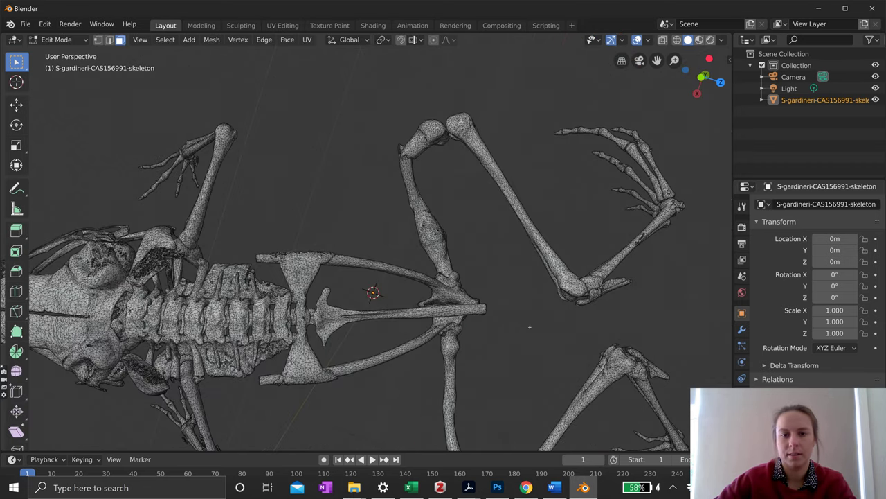
scroll(530, 327, down, 4)
middle_drag(600, 259, 570, 298)
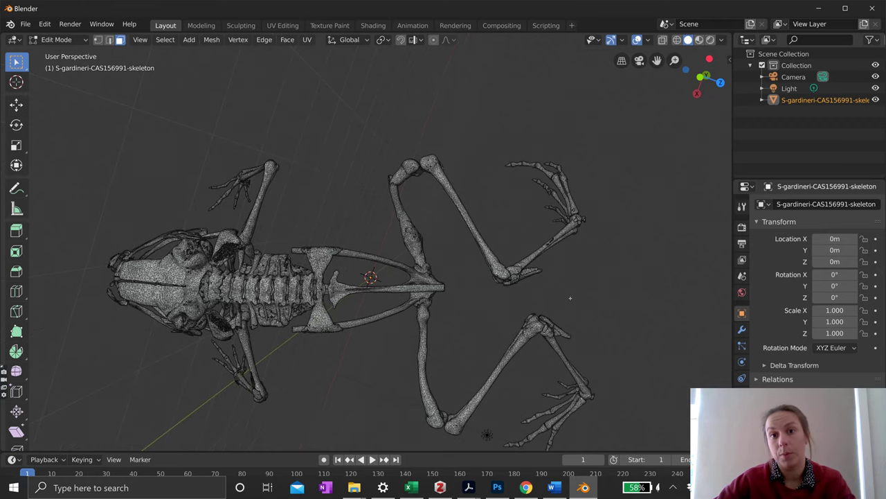
drag(503, 123, 625, 268)
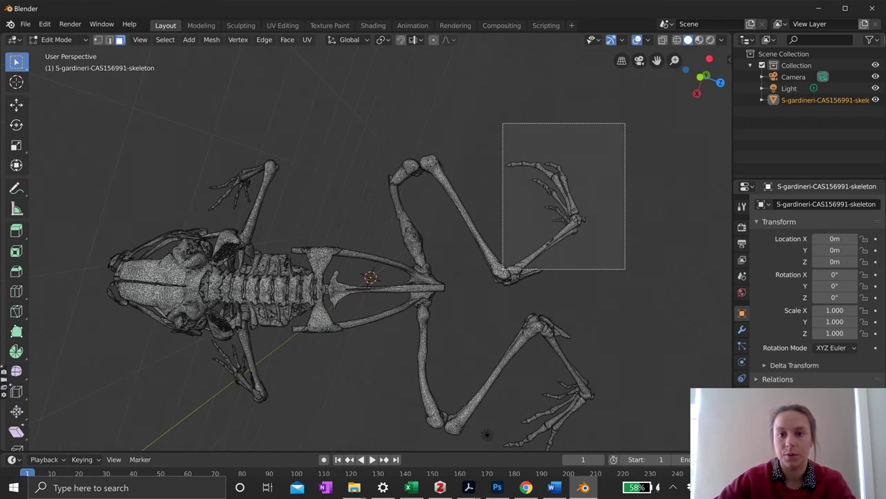
drag(503, 269, 498, 235)
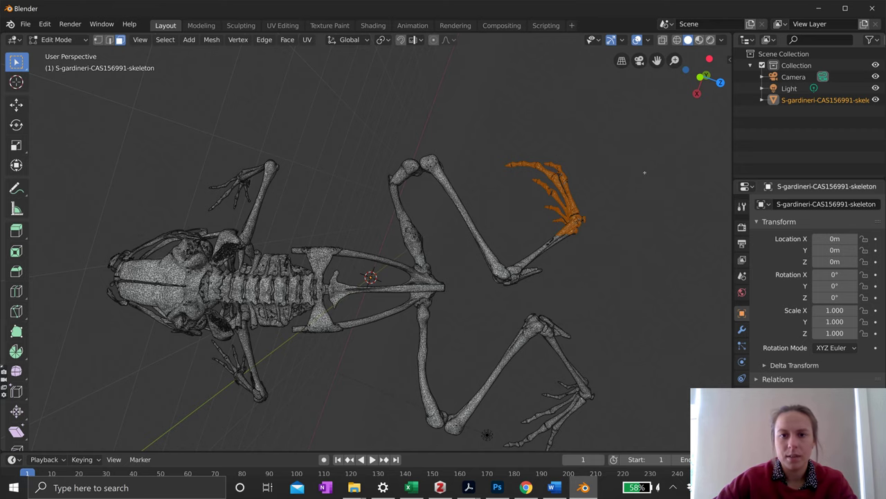
middle_drag(622, 161, 600, 212)
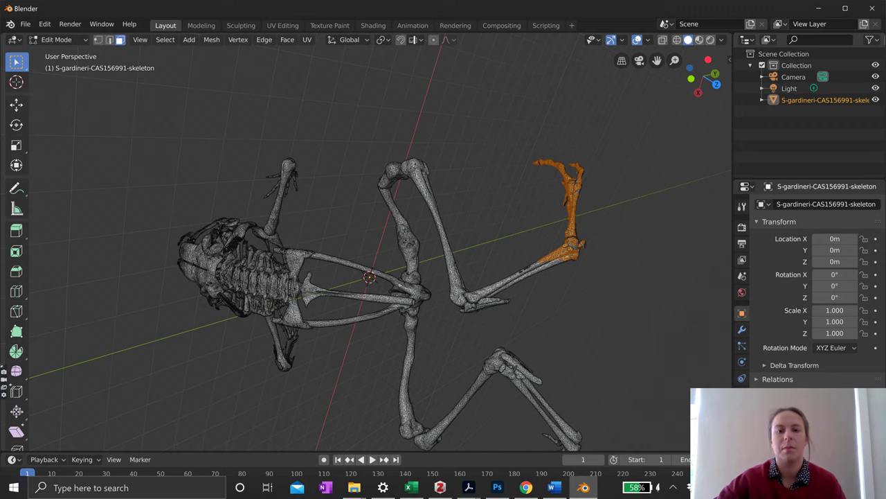
- Clear the foot selection and box-select a patch of faces on the knee side of the broken upper leg bone
middle_drag(373, 392, 385, 396)
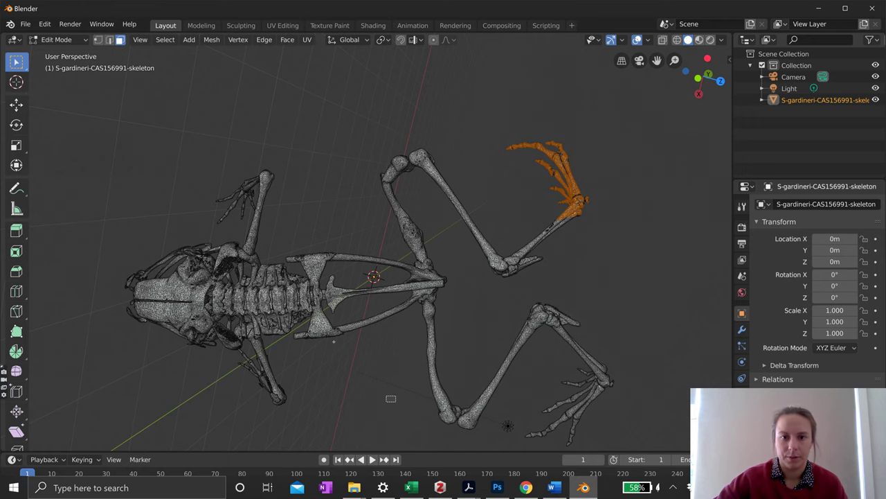
key(alt+a)
middle_drag(333, 340, 385, 348)
scroll(439, 240, up, 2)
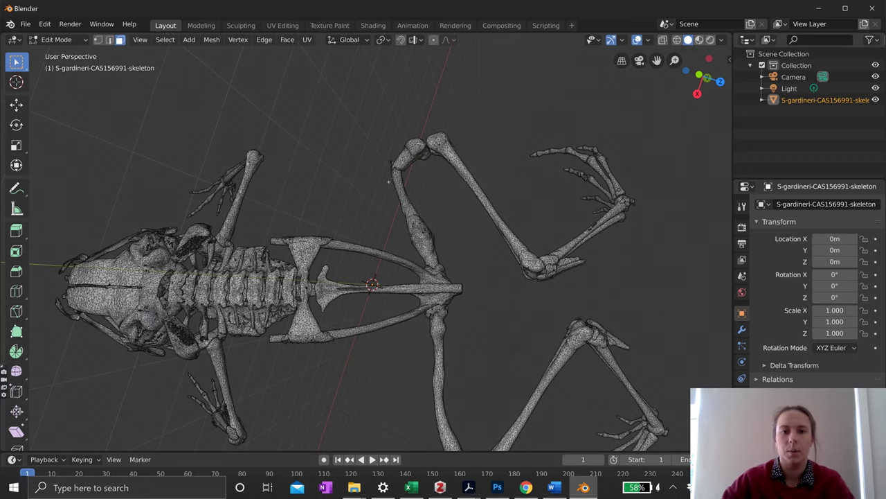
scroll(416, 194, up, 5)
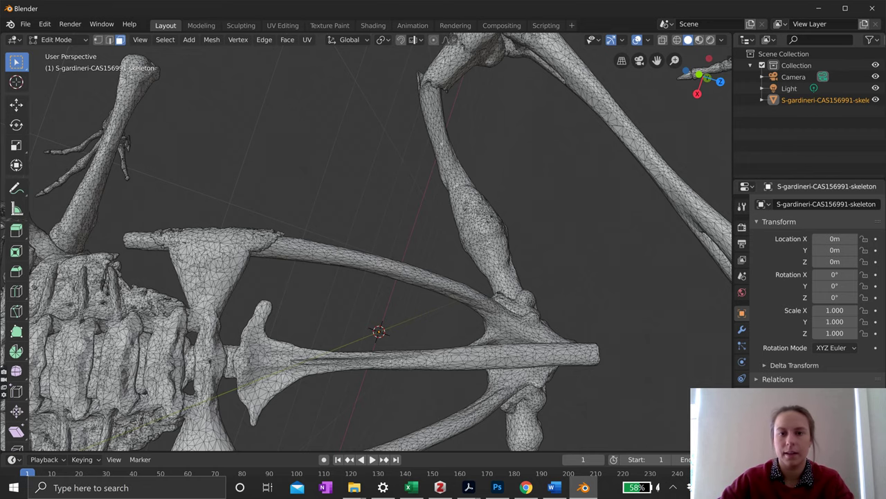
scroll(450, 173, up, 8)
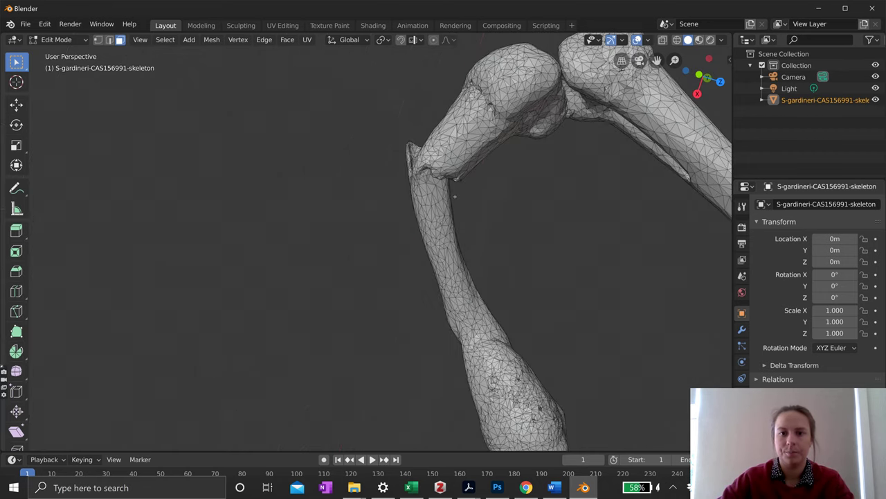
scroll(477, 226, down, 2)
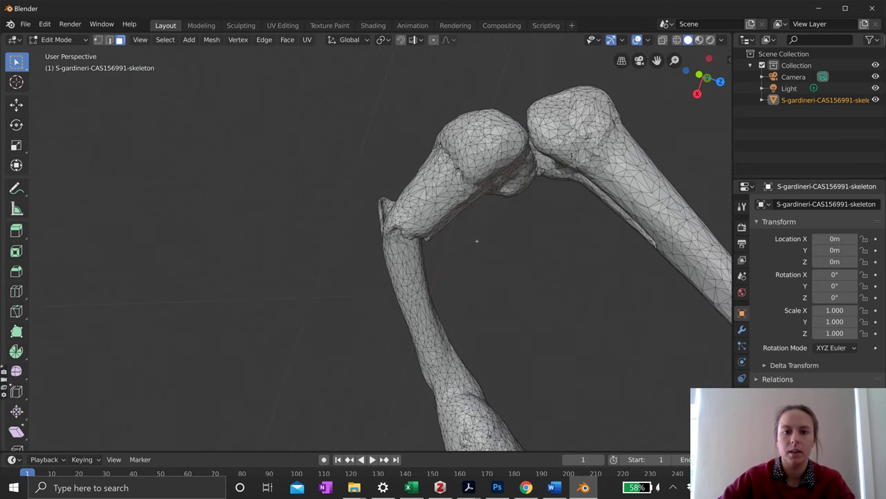
middle_drag(476, 241, 488, 239)
drag(400, 183, 438, 209)
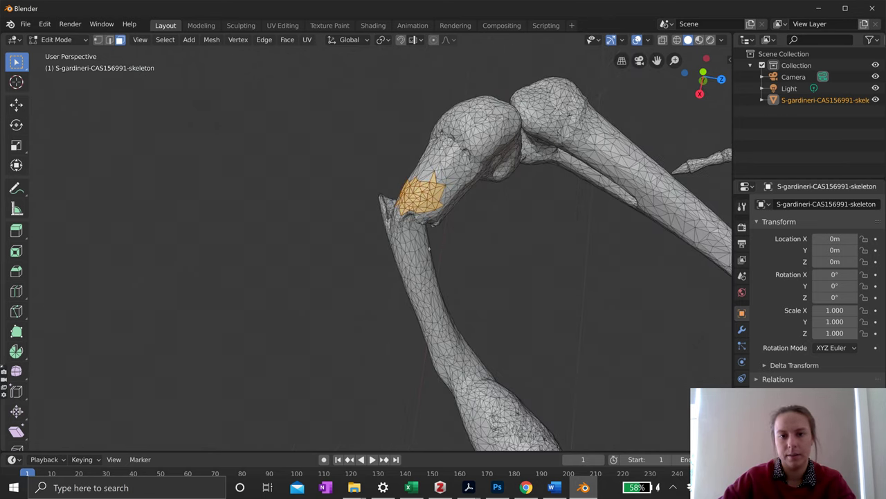
middle_drag(438, 209, 439, 229)
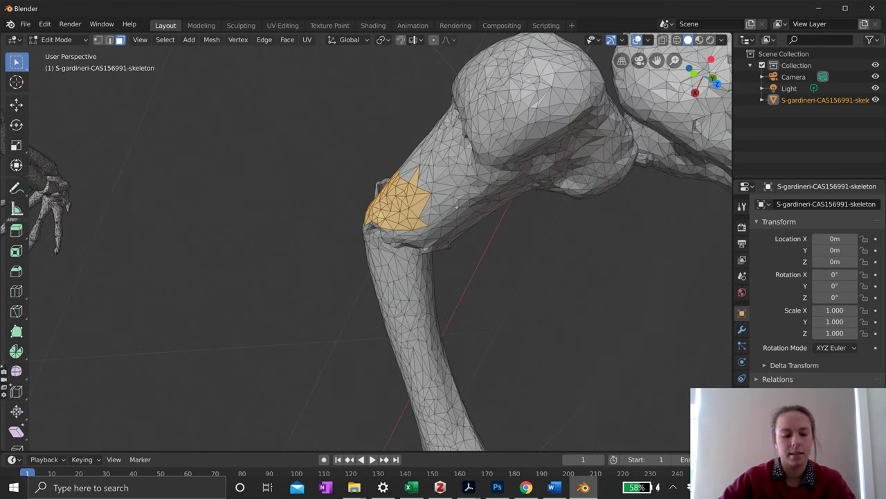
- Add the neighbouring faces on the next side of the broken bone end to the selection
drag(454, 200, 392, 239)
middle_drag(392, 239, 457, 270)
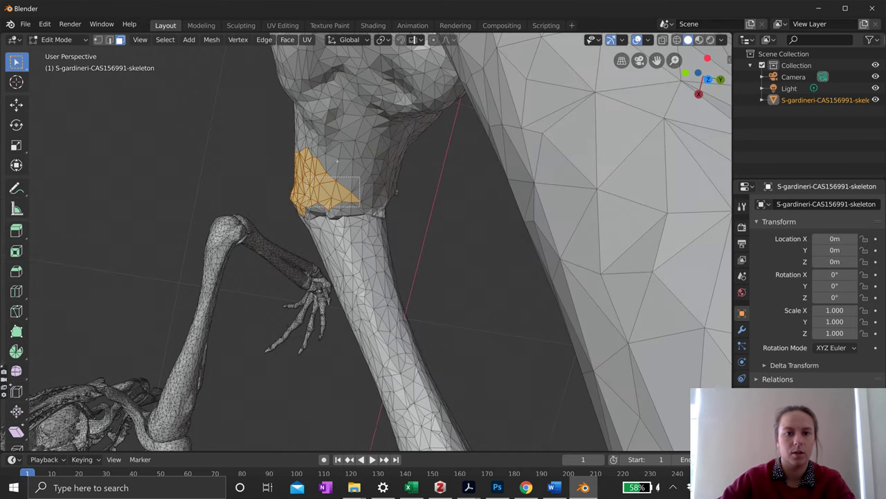
drag(360, 206, 360, 206)
drag(345, 171, 328, 155)
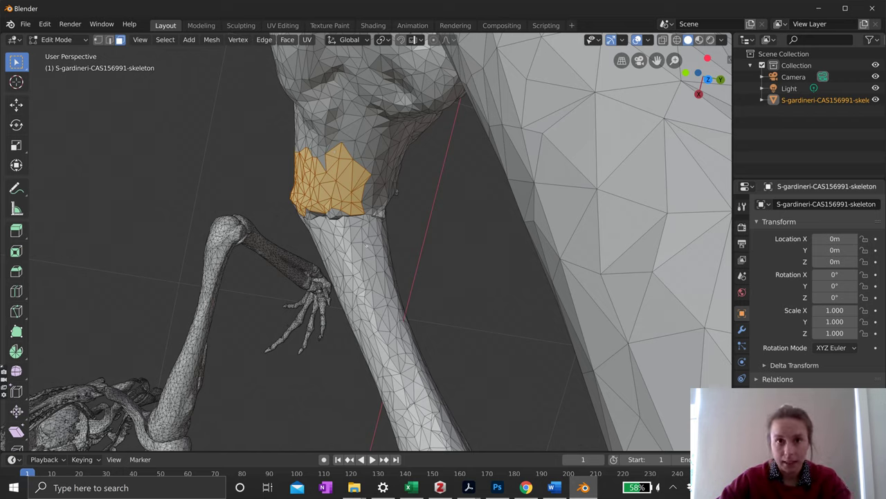
- Try box-selecting faces across the bone shaft with the hand behind it, and undo that selection
drag(398, 265, 436, 283)
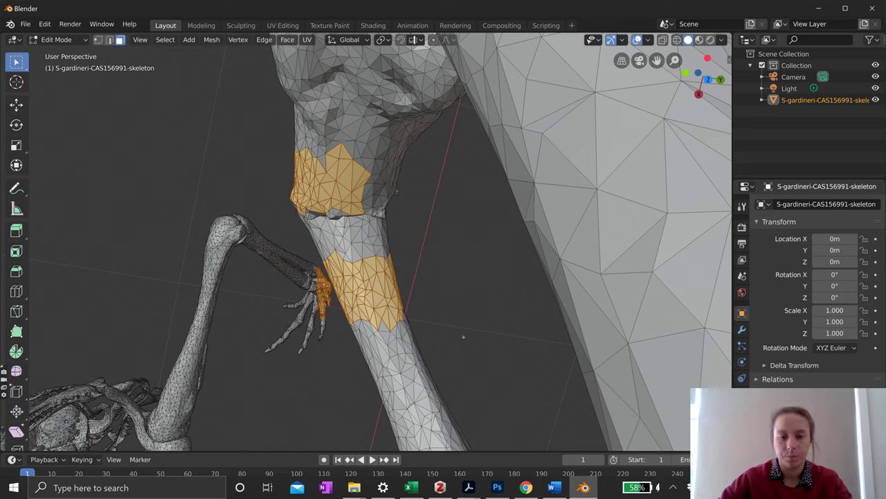
drag(464, 364, 284, 241)
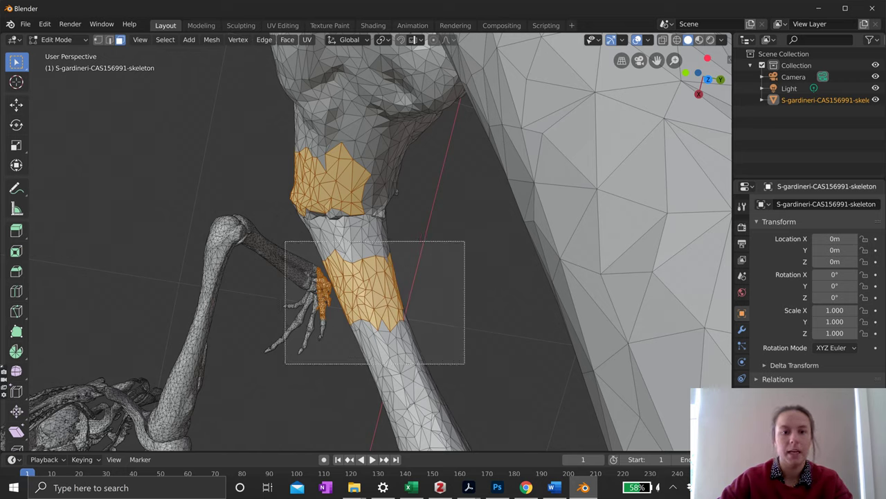
key(ctrl+z)
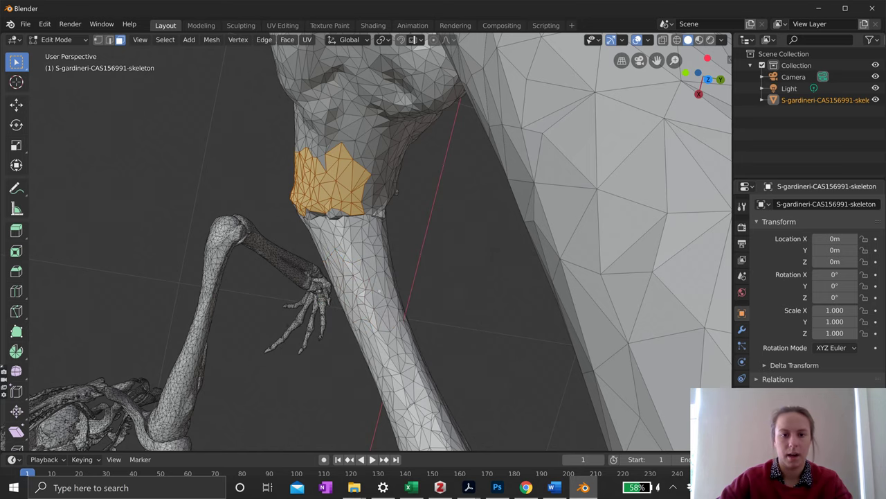
- Complete the ring of selected faces around the bone end beside the break
middle_drag(380, 292, 386, 254)
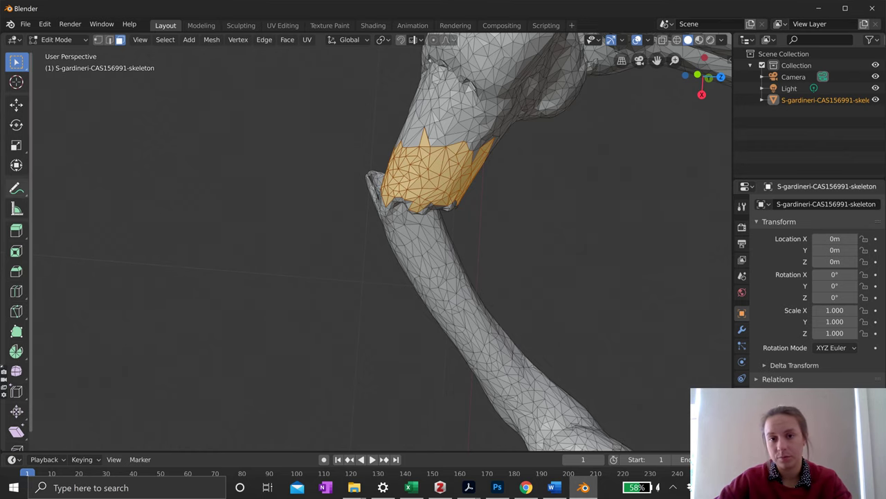
scroll(174, 208, down, 5)
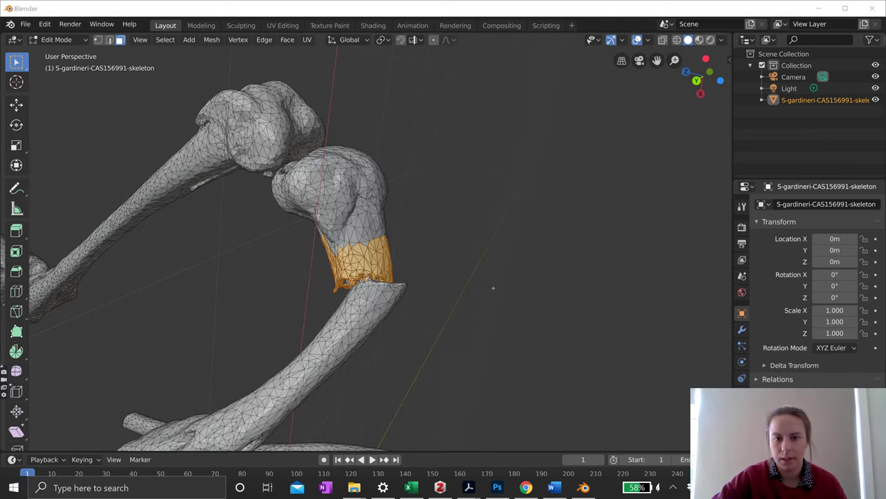
middle_drag(494, 288, 514, 211)
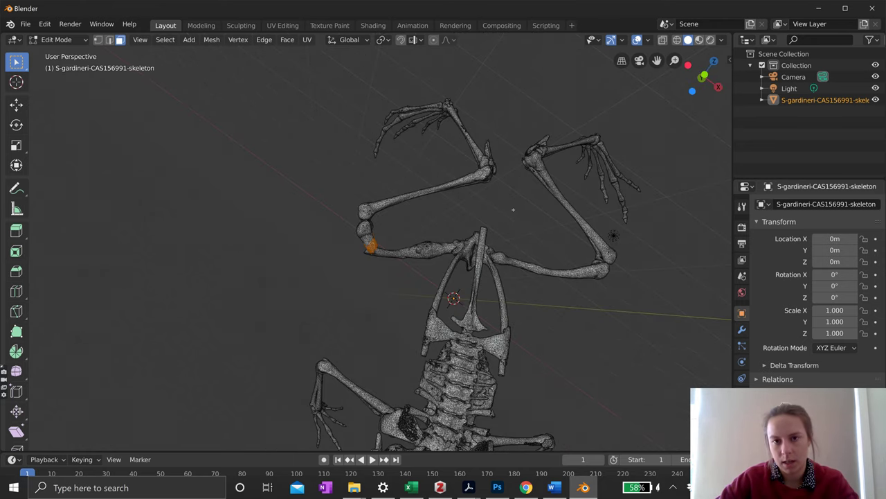
- Turn on X-ray display and add the knee, lower leg and foot beyond the break to the selection
key(alt+z)
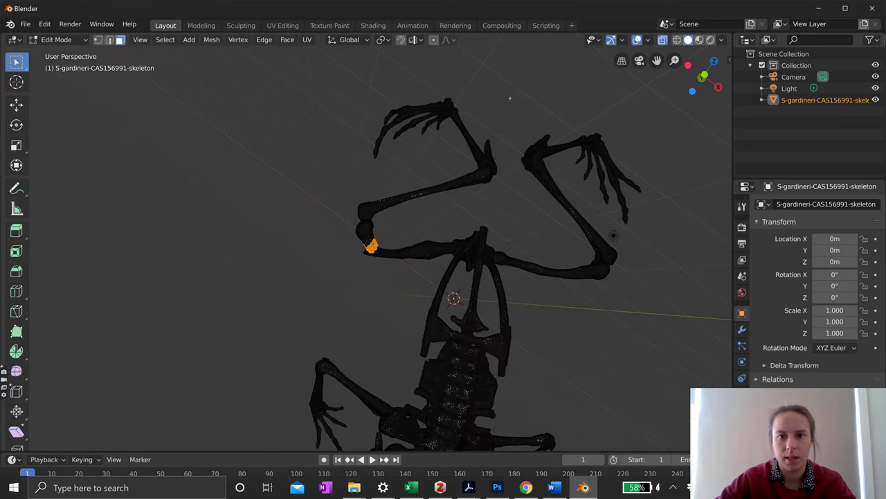
drag(509, 85, 306, 220)
scroll(372, 233, up, 5)
drag(312, 160, 403, 229)
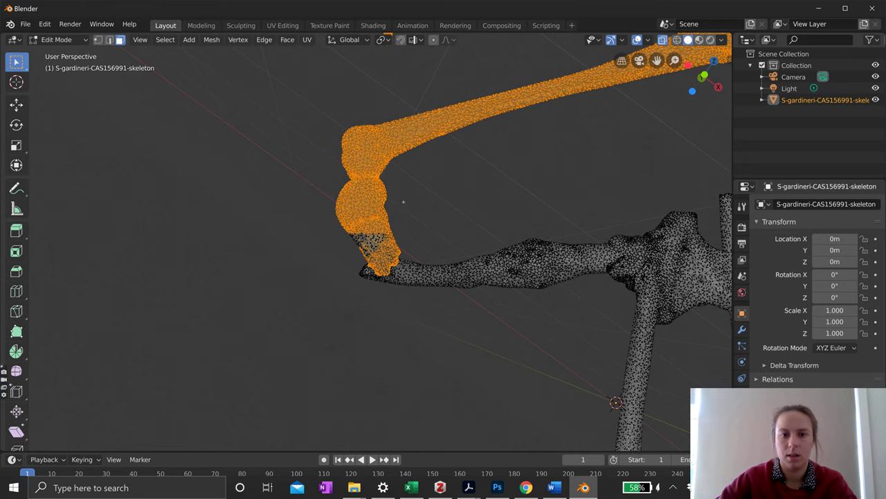
- Box-select the unselected gap between the knee and the broken bone end, adding it to the selection
middle_drag(404, 201, 416, 208)
scroll(416, 208, up, 5)
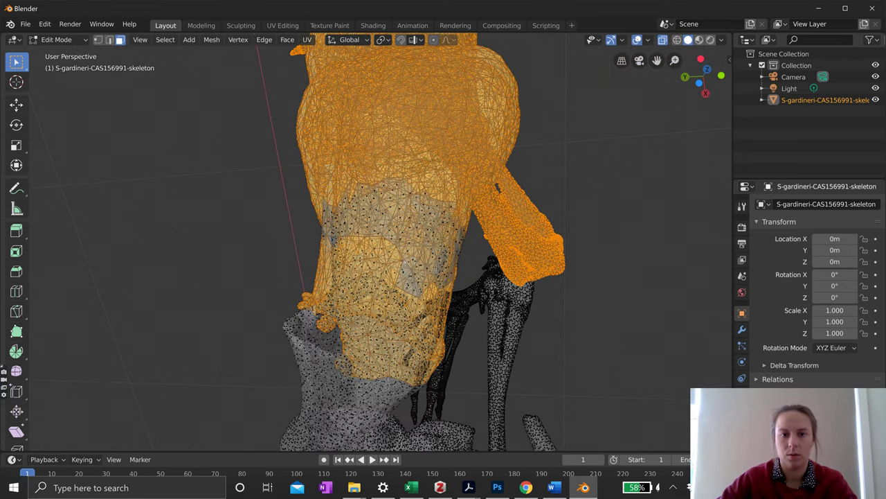
drag(290, 149, 433, 245)
middle_drag(415, 208, 443, 201)
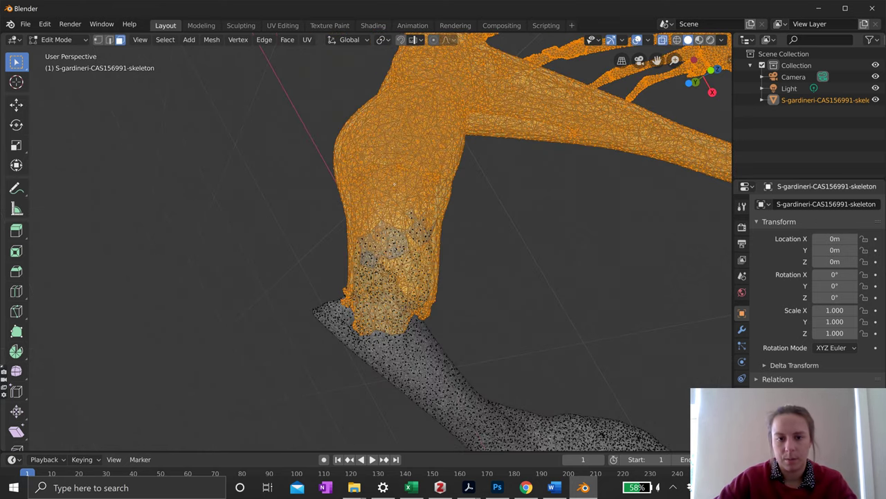
middle_drag(419, 97, 422, 98)
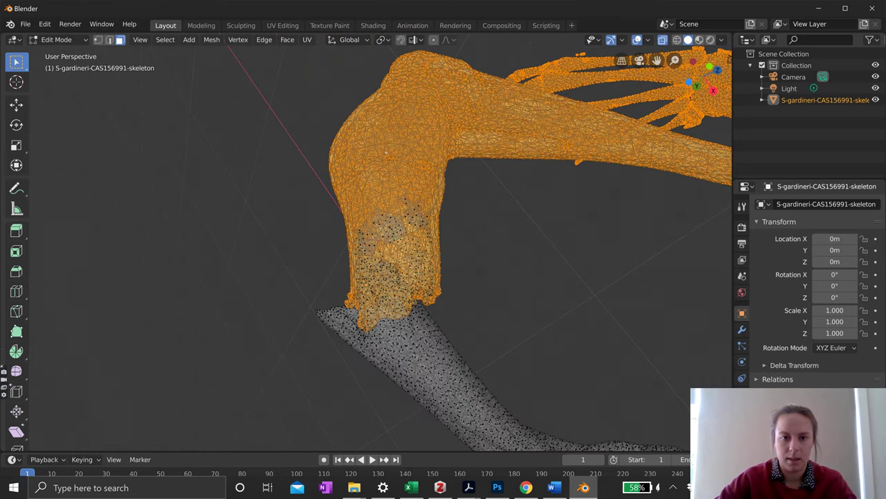
- Box-select the missed faces around the broken bone end from several viewing angles, adding them to the leg selection
middle_drag(385, 151, 430, 163)
drag(468, 174, 337, 254)
middle_drag(485, 208, 589, 229)
drag(324, 154, 389, 210)
middle_drag(389, 211, 589, 180)
middle_drag(260, 146, 270, 146)
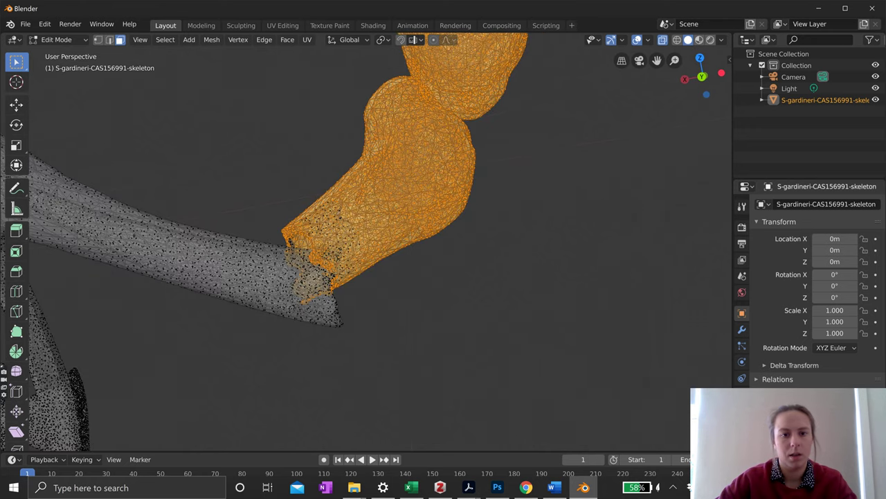
drag(270, 145, 365, 237)
middle_drag(189, 225, 232, 388)
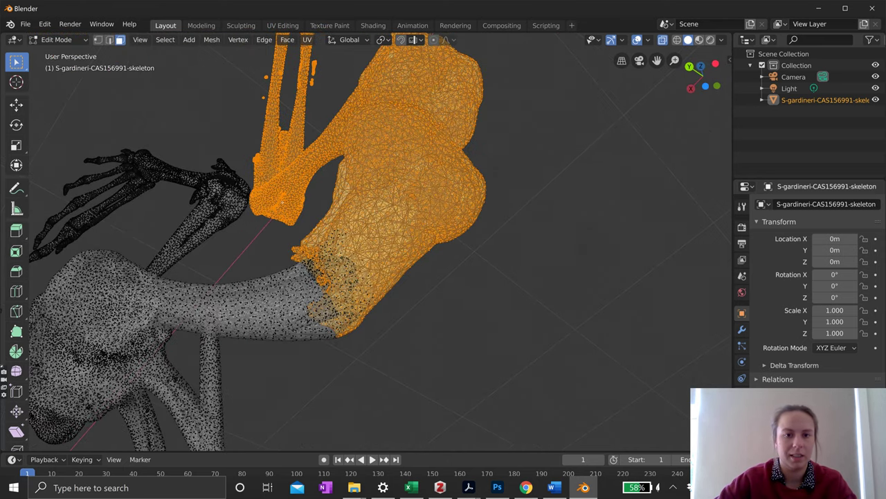
drag(279, 203, 396, 251)
middle_drag(396, 251, 453, 275)
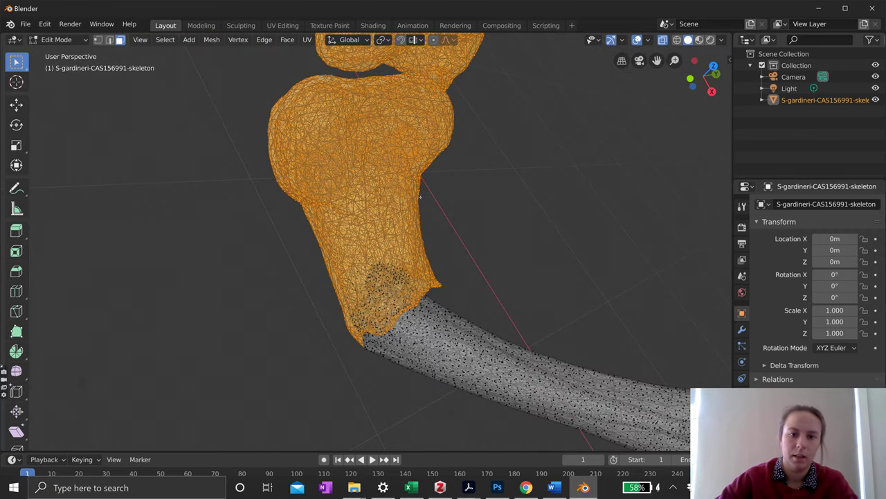
- Check the leg selection from all sides, turn off X-ray display, and separate the selected faces into their own object
middle_drag(420, 197, 450, 204)
scroll(451, 205, down, 6)
middle_drag(415, 333, 509, 351)
scroll(509, 351, up, 4)
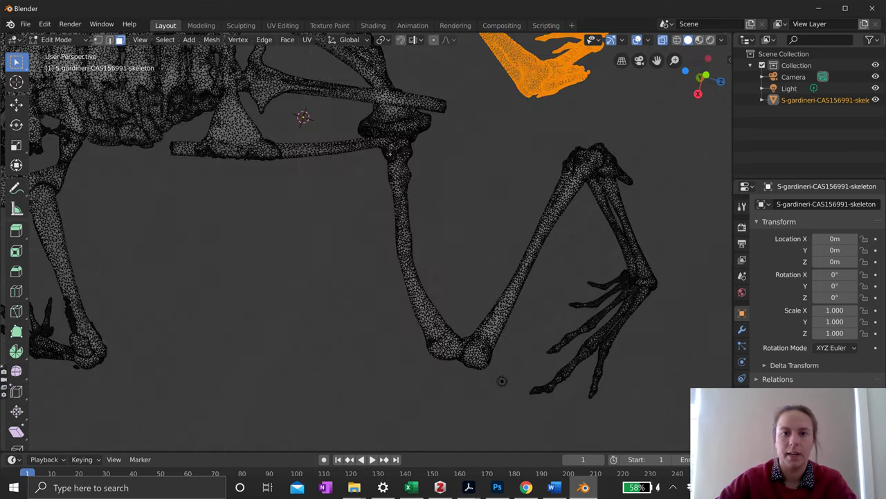
shift+scroll(503, 380, up, 5)
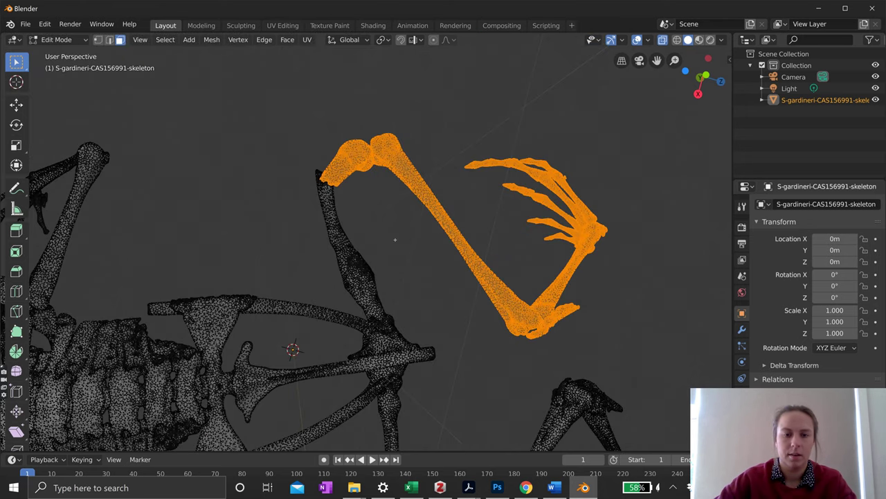
middle_drag(395, 239, 392, 257)
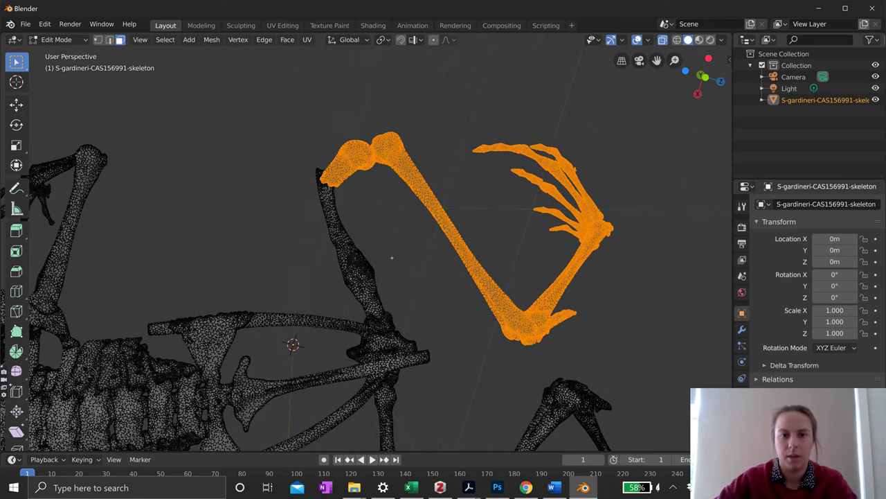
right_click(429, 330)
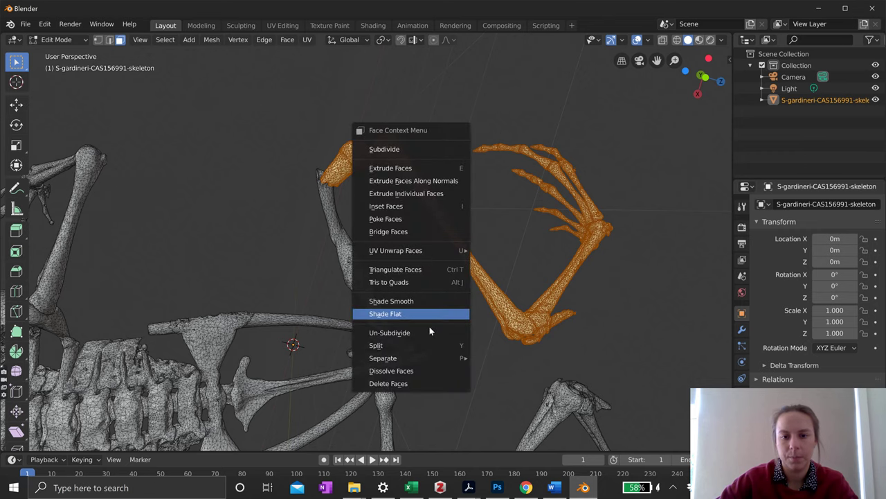
mouse_move(450, 357)
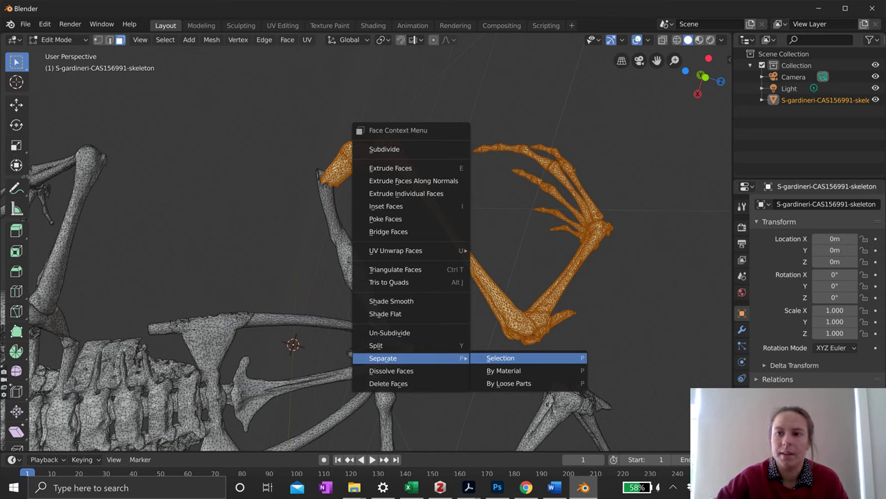
click(500, 358)
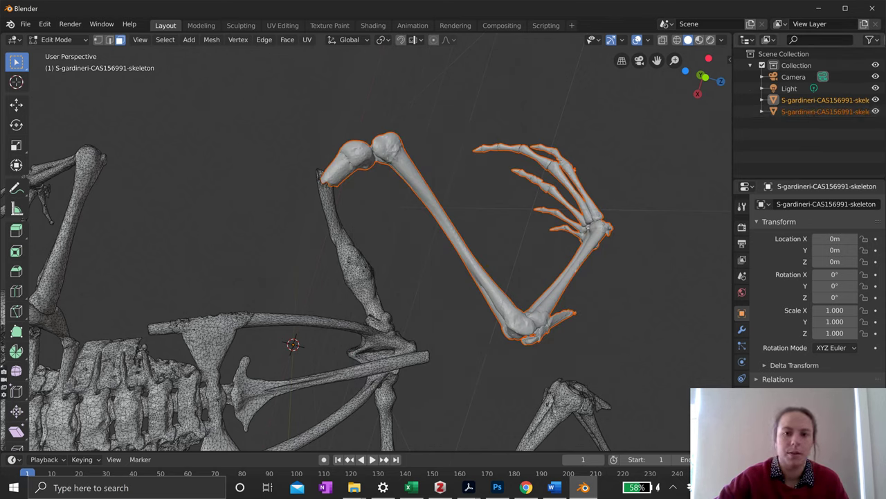
- Leave Edit Mode and return to Object Mode with both skeleton parts
mouse_move(332, 303)
middle_down()
mouse_move(374, 306)
mouse_move(343, 303)
middle_up()
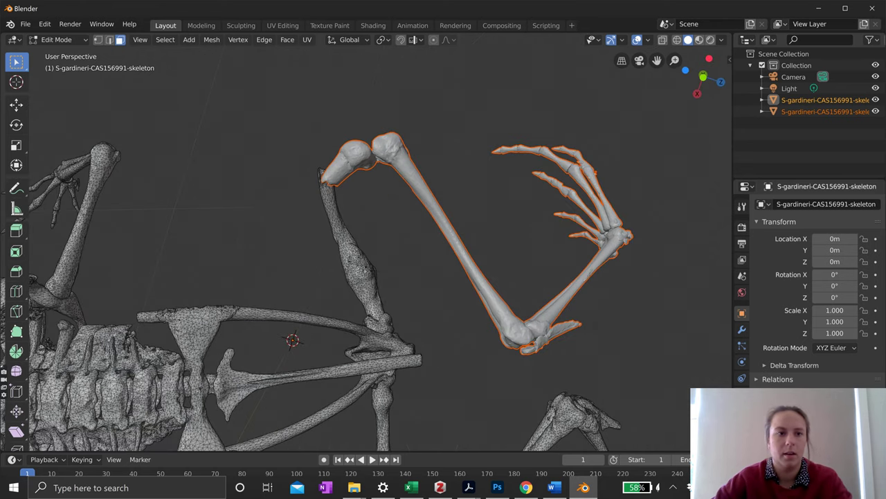
key(Tab)
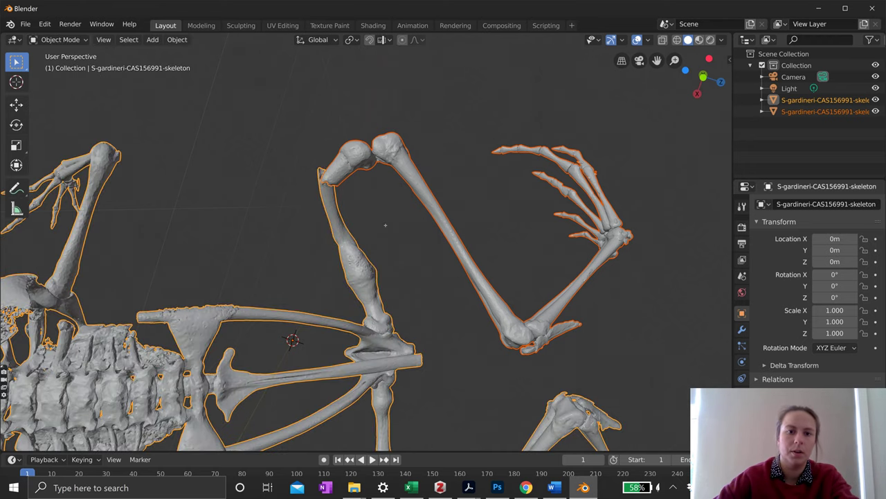
key(Tab)
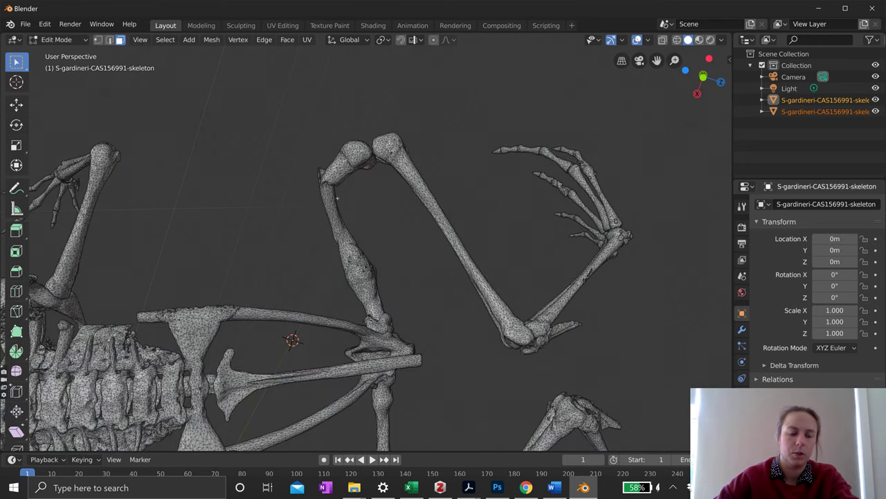
key(Tab)
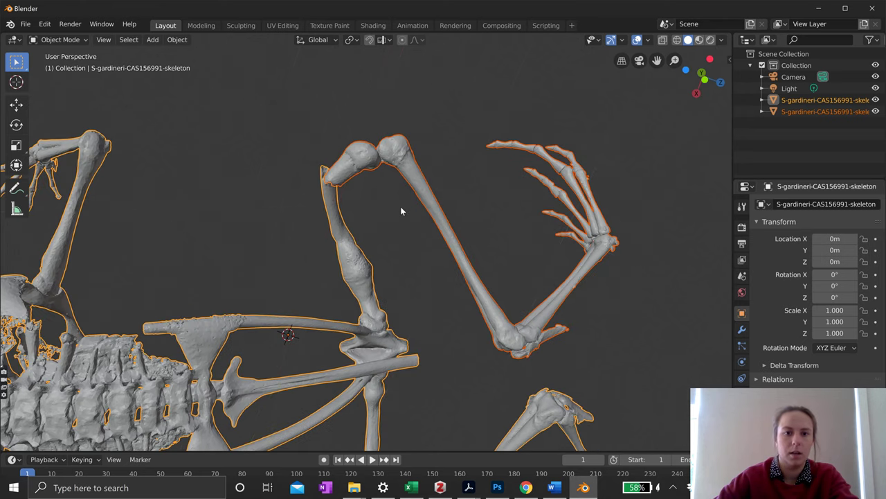
middle_drag(401, 210, 469, 191)
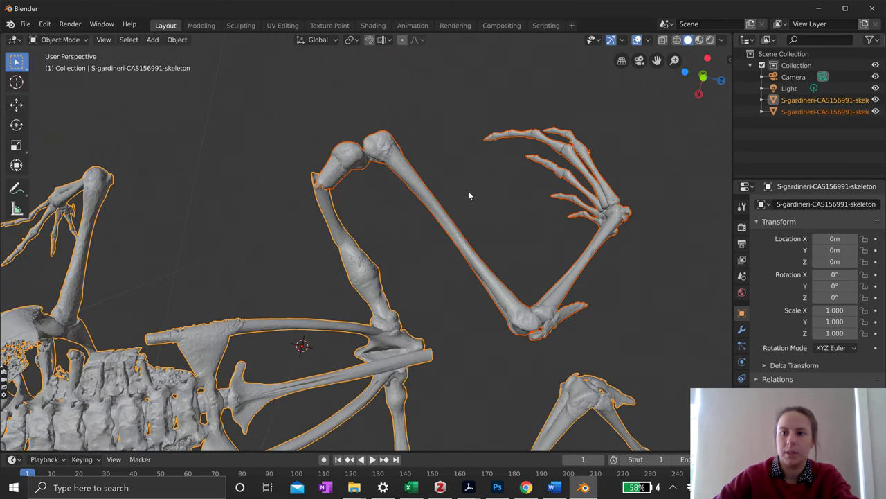
- Check that the separated leg and the main skeleton select individually, and finish with only the separated leg selected
click(804, 112)
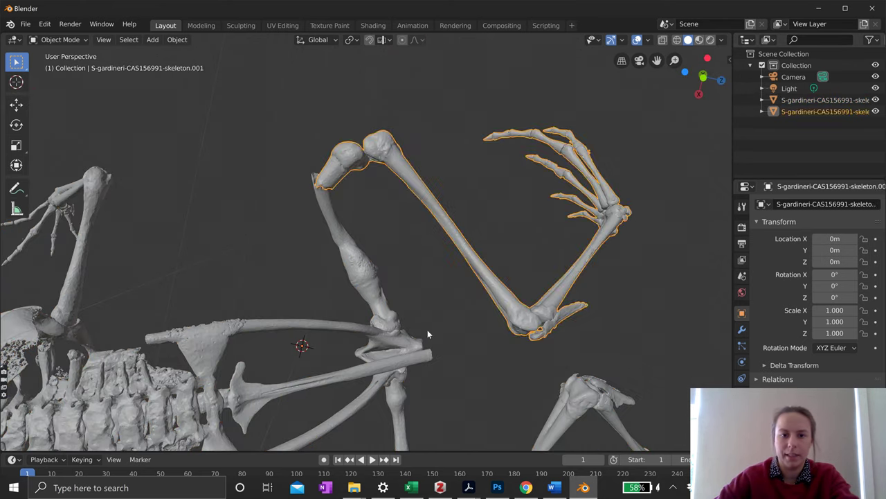
click(388, 337)
middle_drag(388, 337, 382, 339)
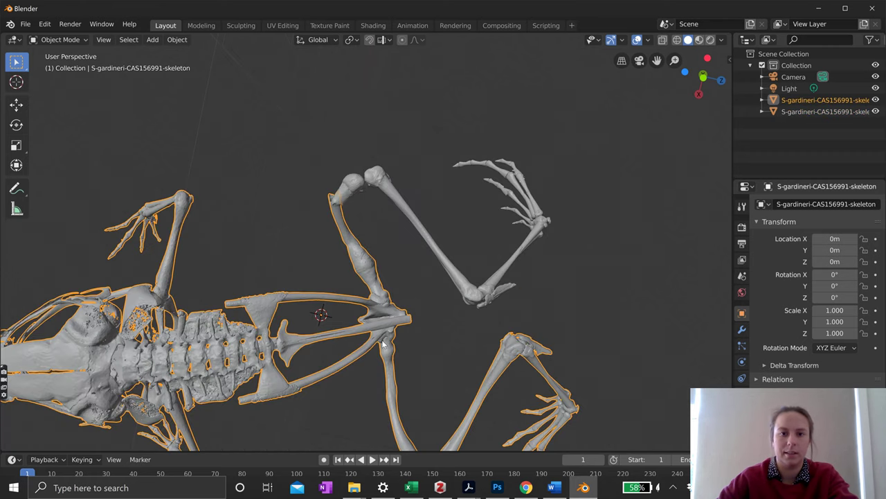
scroll(381, 339, up, 3)
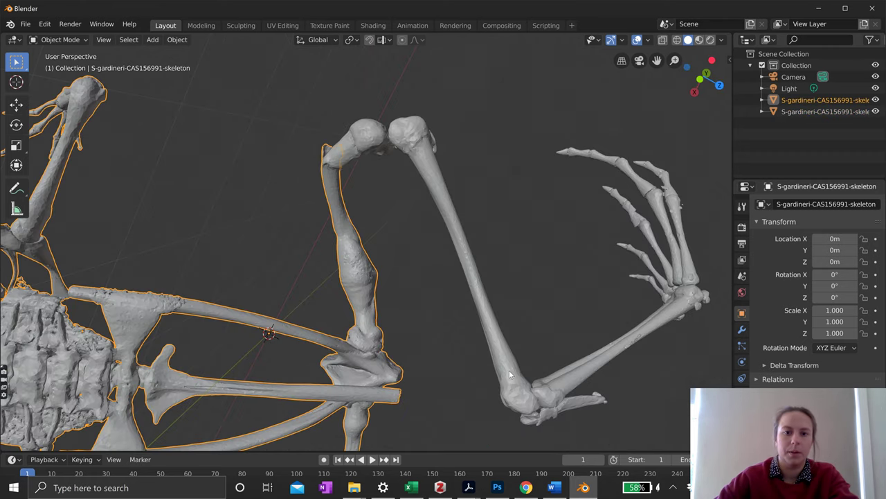
middle_drag(509, 369, 365, 238)
scroll(365, 238, down, 1)
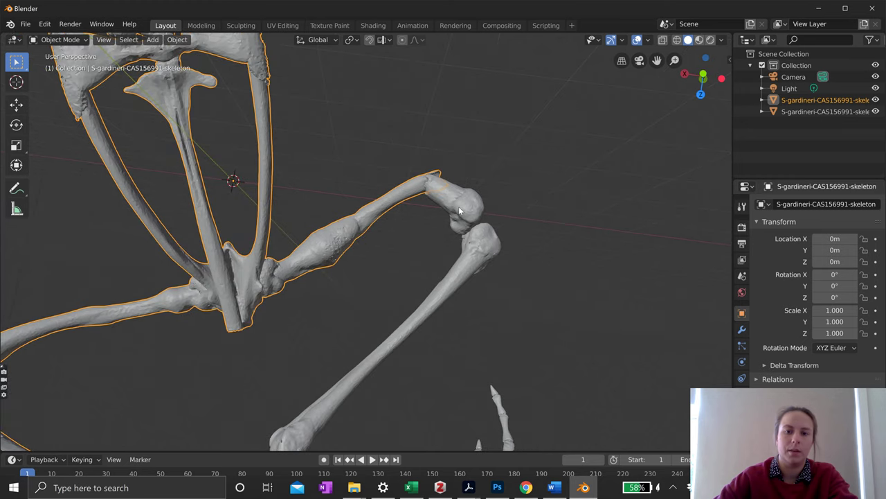
click(530, 262)
scroll(547, 277, down, 3)
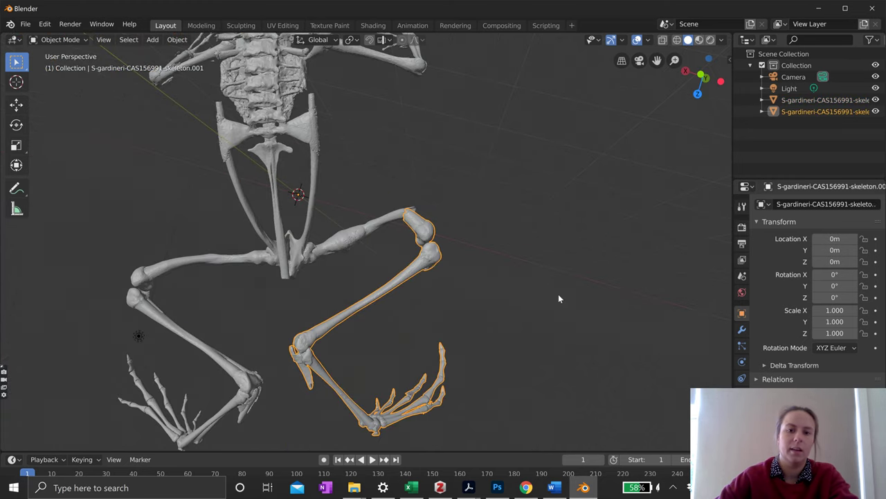
middle_drag(559, 298, 484, 360)
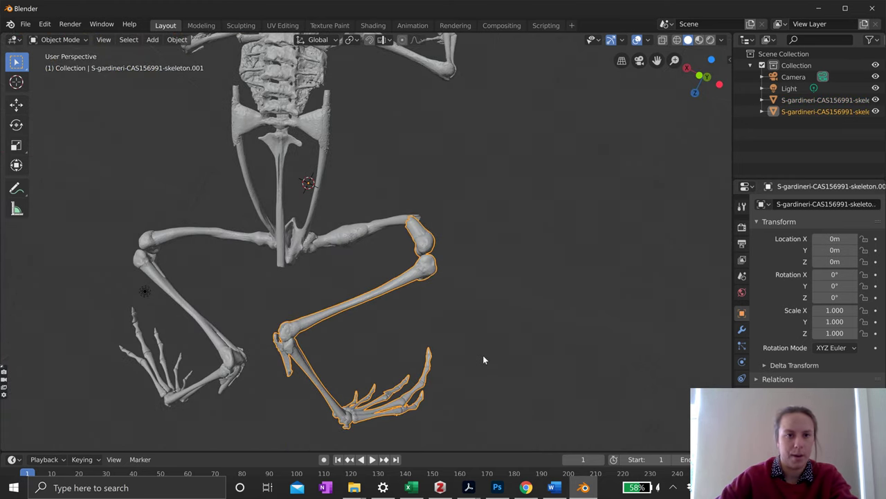
middle_drag(484, 359, 483, 361)
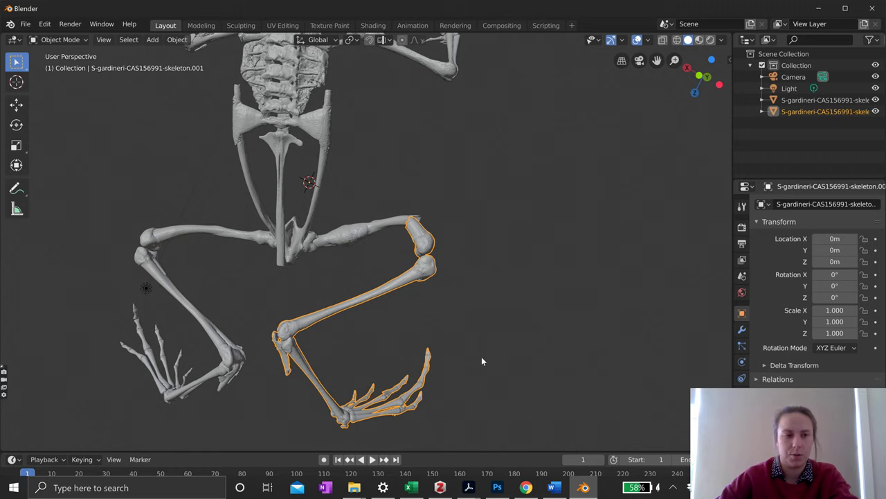
middle_drag(365, 342, 389, 353)
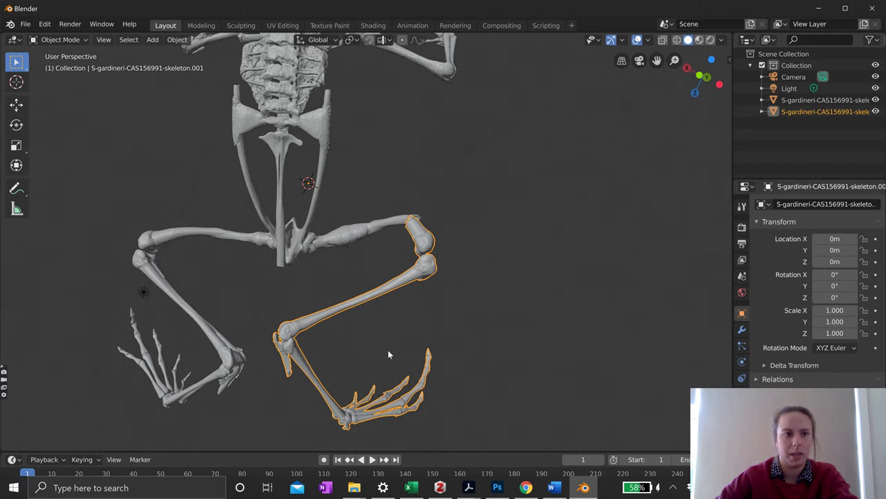
- Try rotating the separated leg by about -3.5° around its current origin, and undo the rotation
click(16, 124)
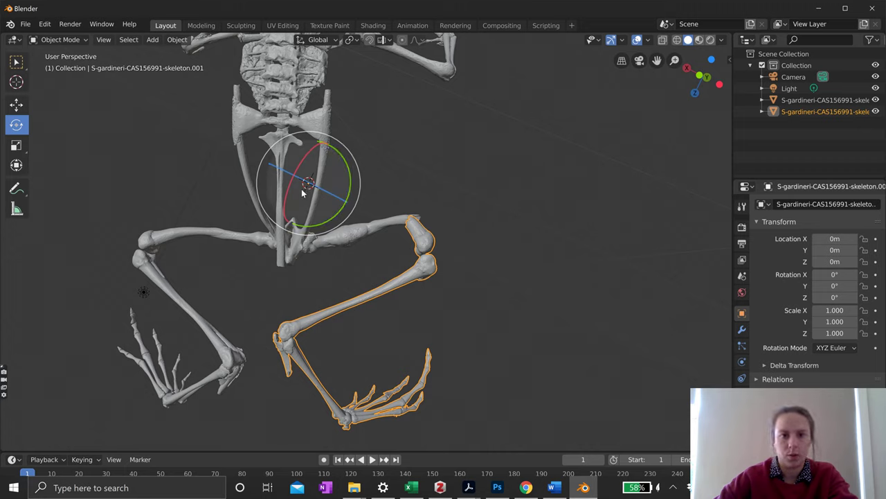
middle_drag(311, 230, 329, 240)
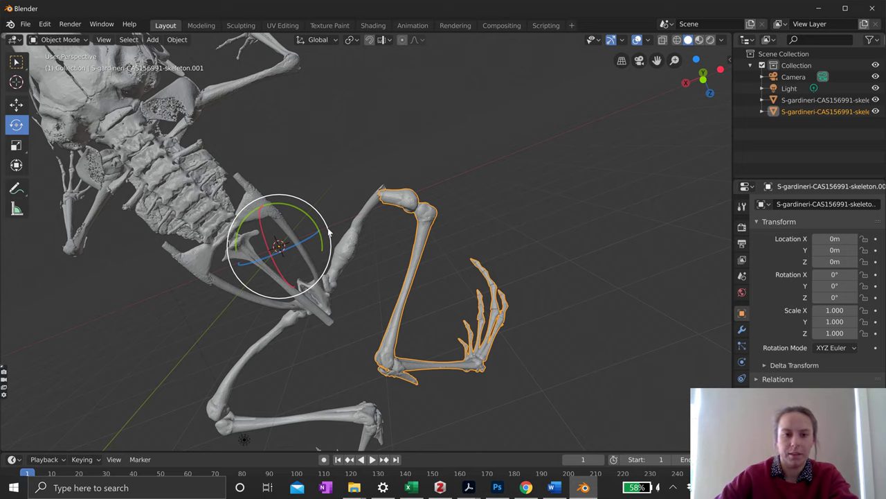
mouse_move(329, 233)
mouse_down()
mouse_move(300, 193)
mouse_move(329, 239)
mouse_up()
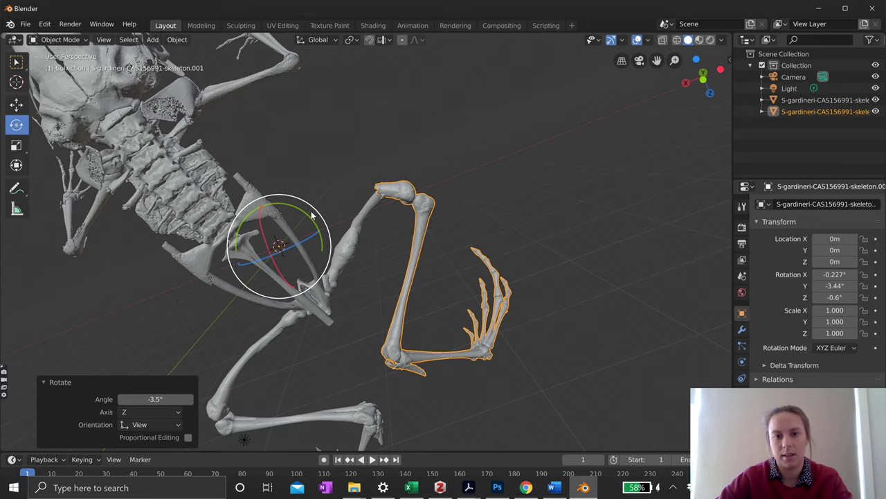
key(ctrl+z)
- Activate the Cursor tool and move the 3D cursor from the scene origin to near the leg's break
middle_drag(329, 173, 328, 215)
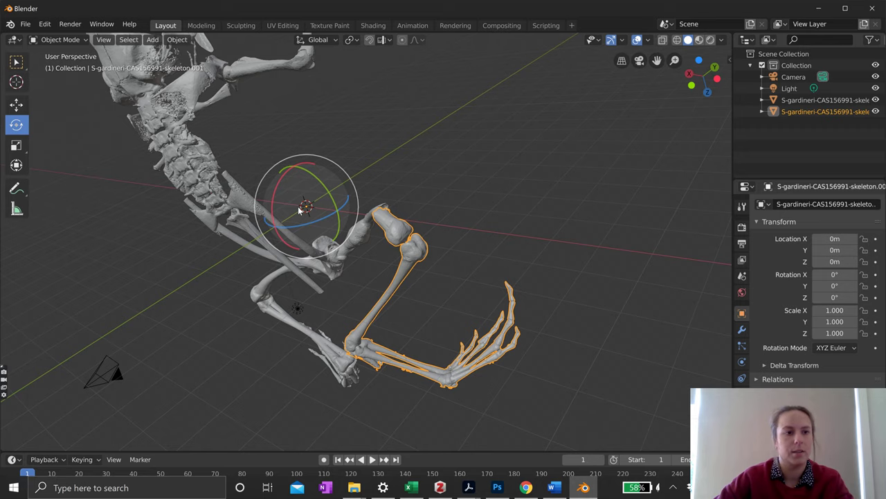
click(16, 82)
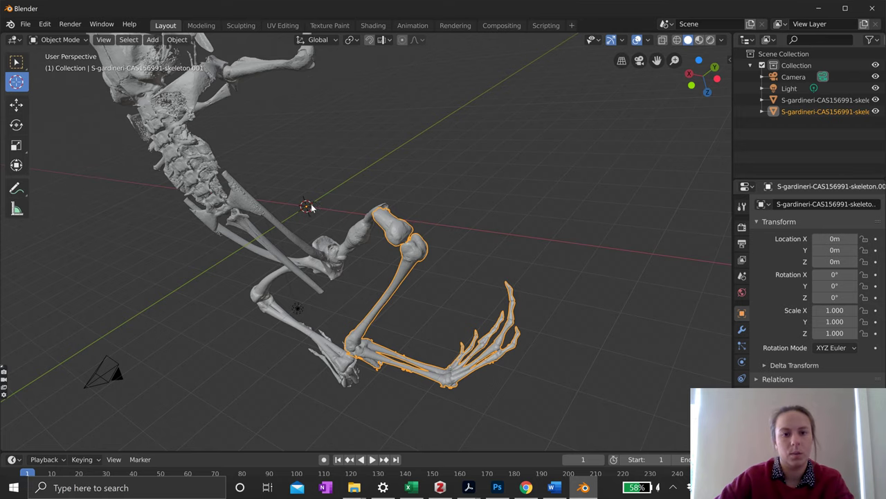
key(g)
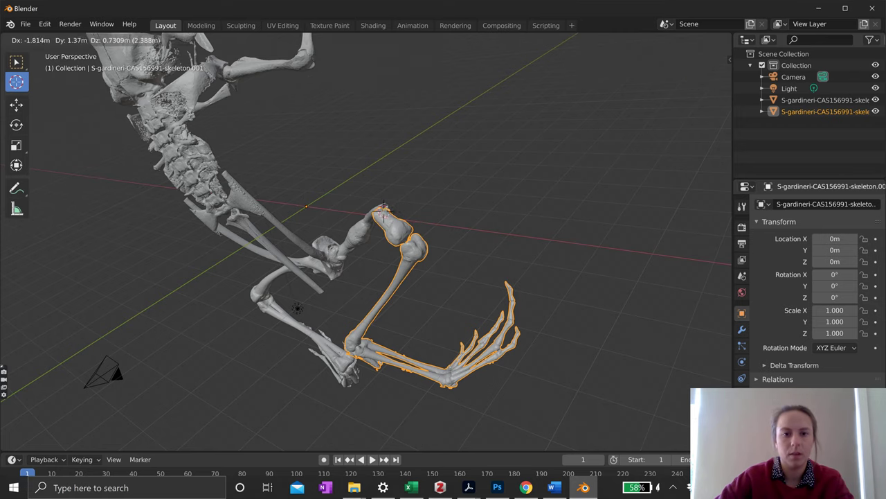
click(421, 205)
middle_drag(421, 204, 390, 194)
key(g)
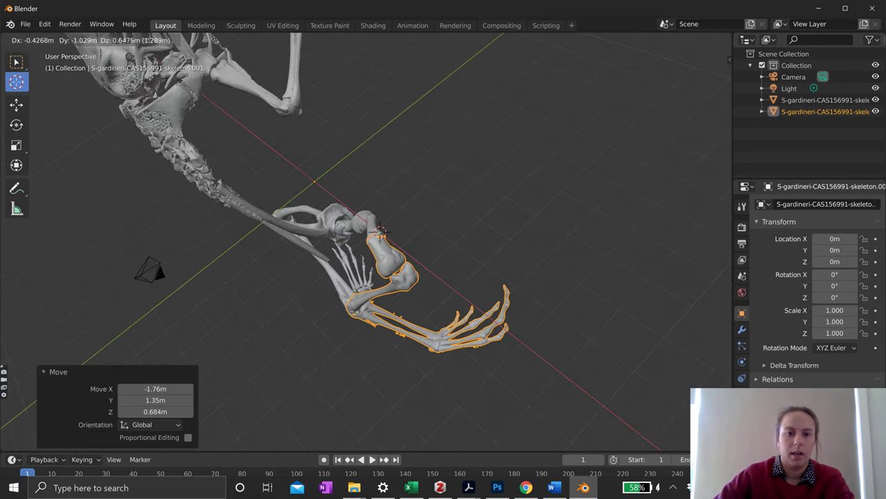
click(411, 274)
- Reposition the 3D cursor onto the upper broken end of the separated leg, checking it from closer angles
scroll(411, 273, up, 3)
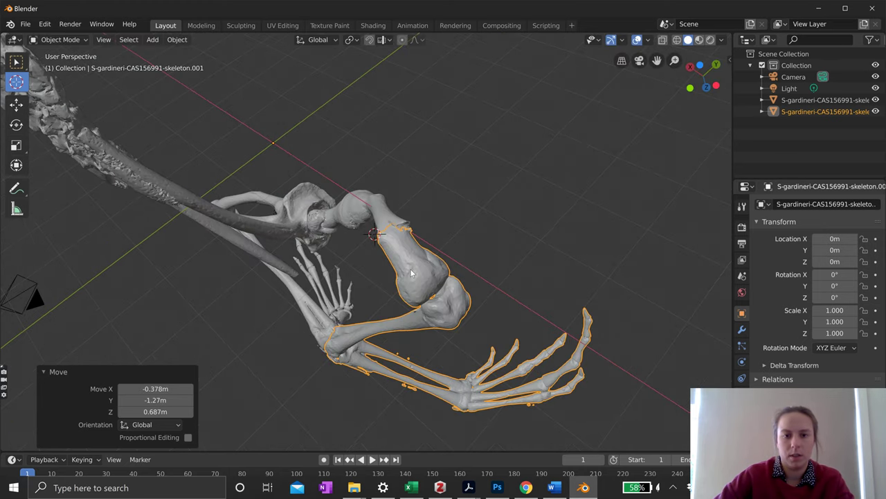
middle_drag(411, 273, 419, 228)
key(g)
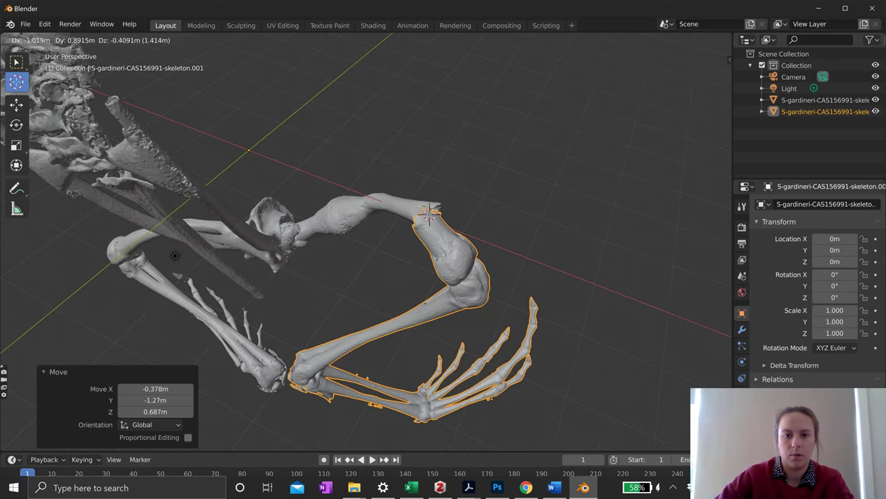
click(464, 257)
middle_drag(464, 256, 391, 228)
scroll(391, 229, up, 2)
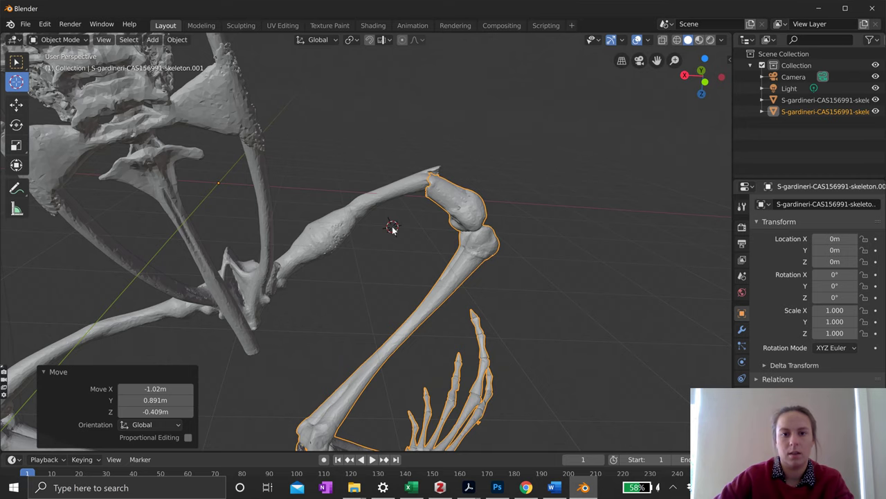
shift+right_drag(392, 229, 431, 177)
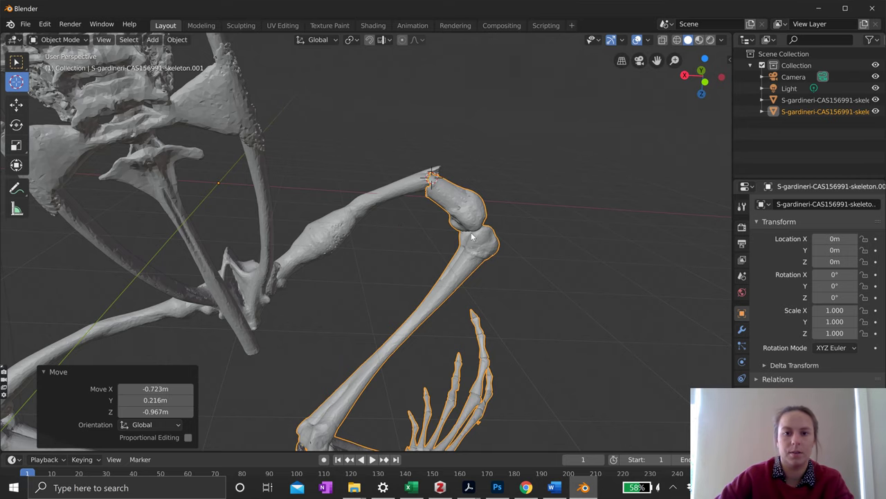
- Fine-tune the 3D cursor from several angles so it sits where the separated leg meets the broken thigh bone
middle_drag(472, 237, 481, 182)
scroll(480, 182, down, 2)
key(g)
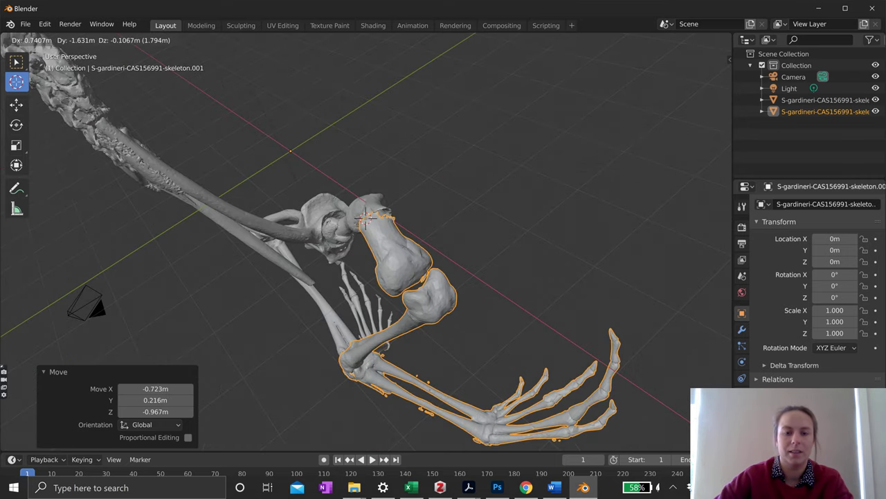
click(367, 217)
middle_drag(367, 216, 415, 270)
scroll(251, 317, up, 2)
key(g)
click(298, 277)
key(g)
click(514, 216)
scroll(514, 215, up, 2)
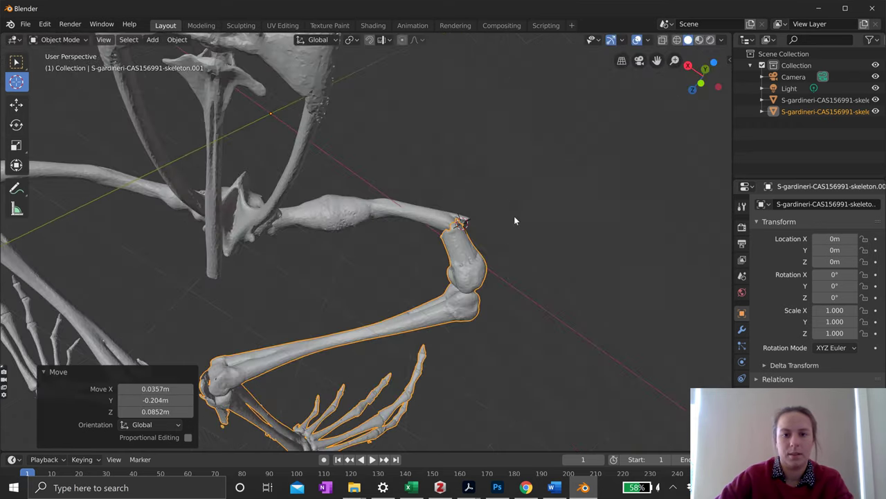
- Activate the Rotate tool for the separated leg and set the pivot point to the 3D Cursor
middle_drag(514, 216, 436, 153)
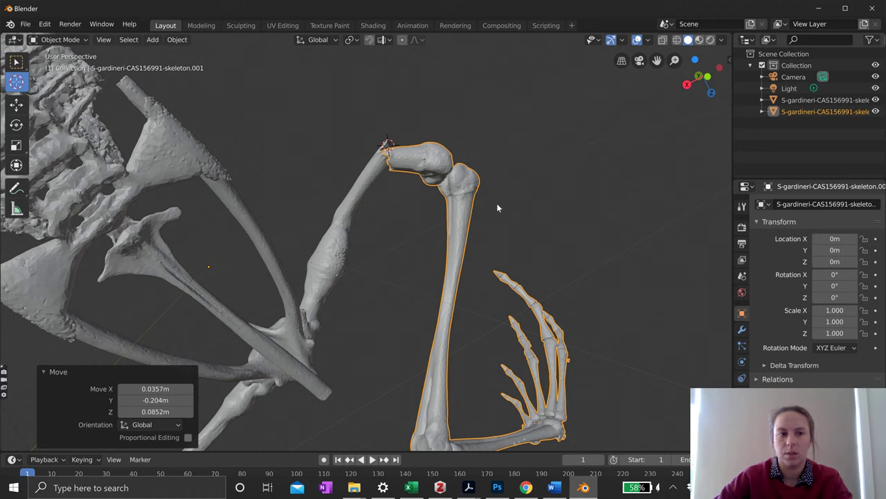
click(17, 126)
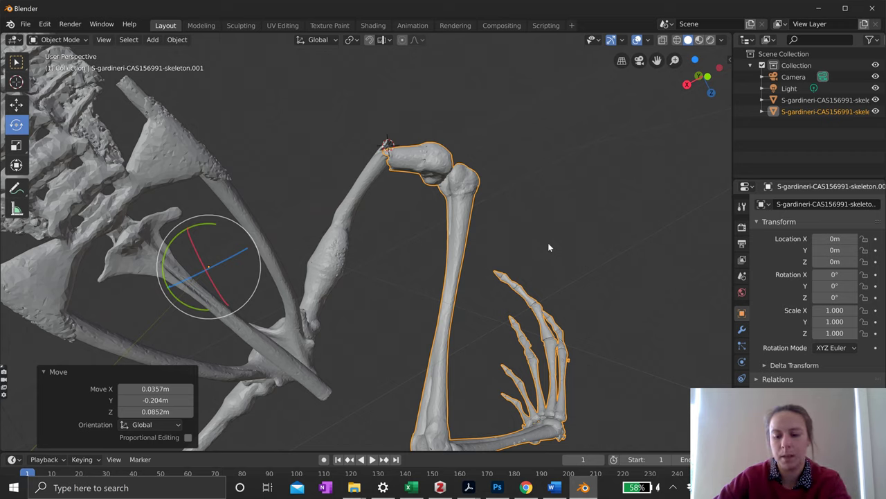
key(period)
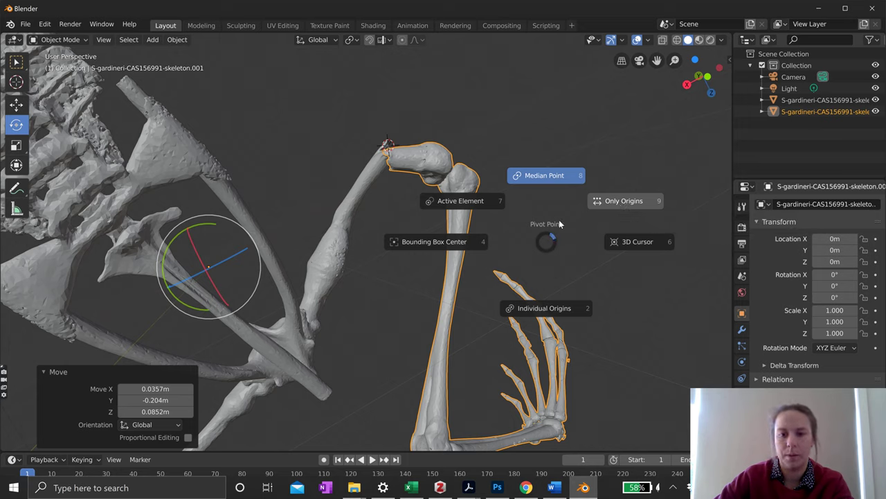
click(635, 242)
- Rotate the separated leg around the 3D cursor by about -33.6° in the view plane, plus a trackball rotation of about -5.2° and -9.2°
middle_drag(472, 166, 420, 274)
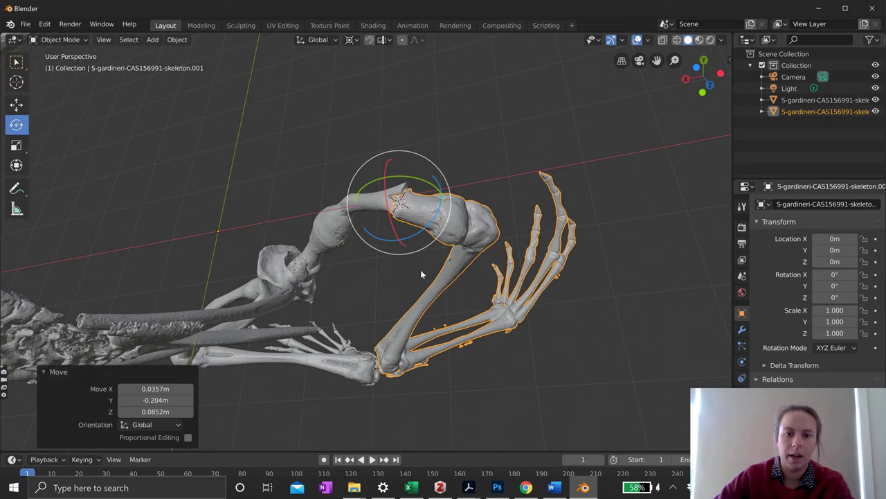
click(445, 220)
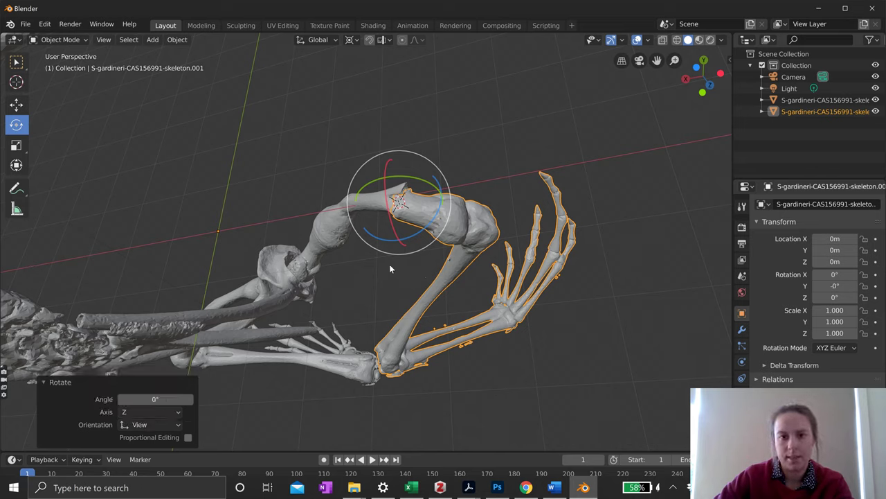
middle_drag(389, 269, 441, 154)
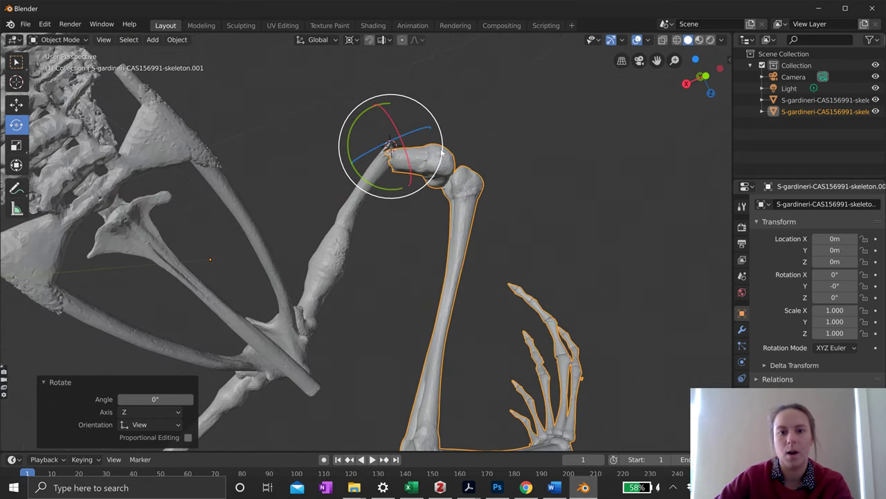
drag(441, 154, 437, 123)
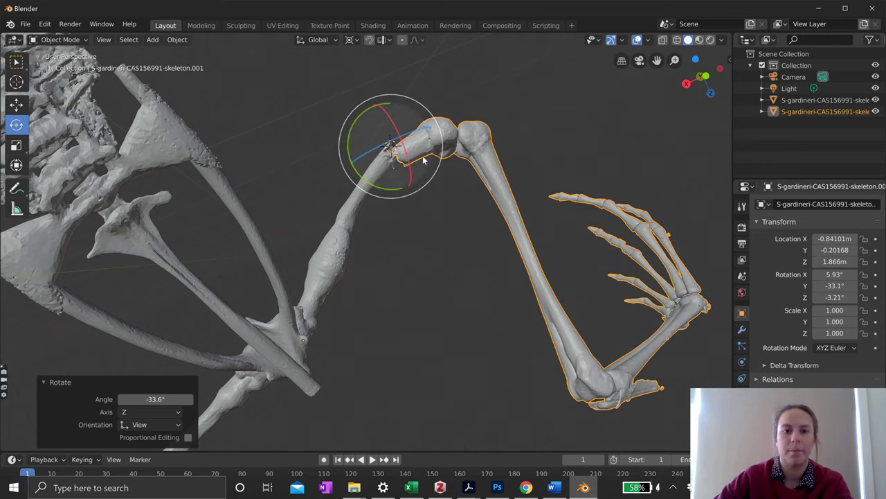
mouse_move(424, 160)
mouse_down()
mouse_move(408, 162)
mouse_move(428, 150)
mouse_move(419, 177)
mouse_up()
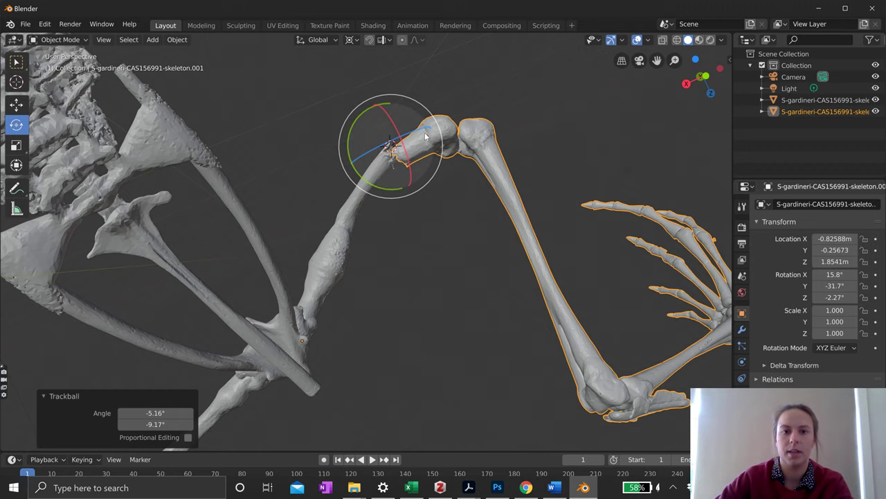
- Trackball-rotate the separated leg by about -6.9° and -17.2°, and turn it about -4.4° in the view plane
middle_drag(409, 143, 444, 235)
drag(443, 236, 451, 246)
middle_drag(451, 245, 399, 108)
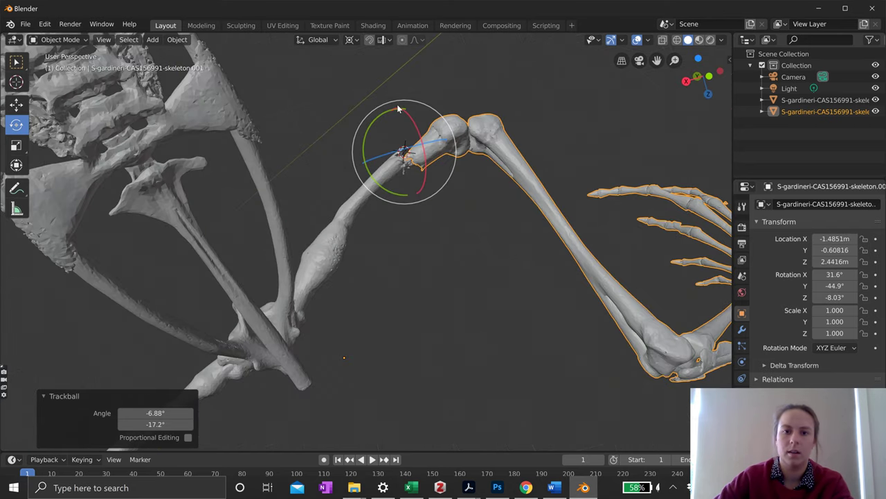
click(457, 152)
key(r)
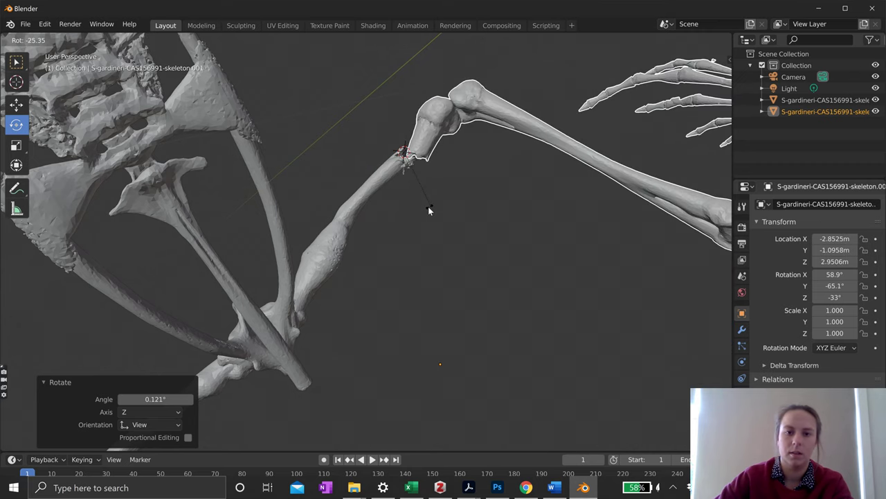
click(428, 208)
- Rotate the separated leg by about -4.5° and 3.7° from two other angles to line it up with the thigh bone
middle_drag(387, 232, 290, 108)
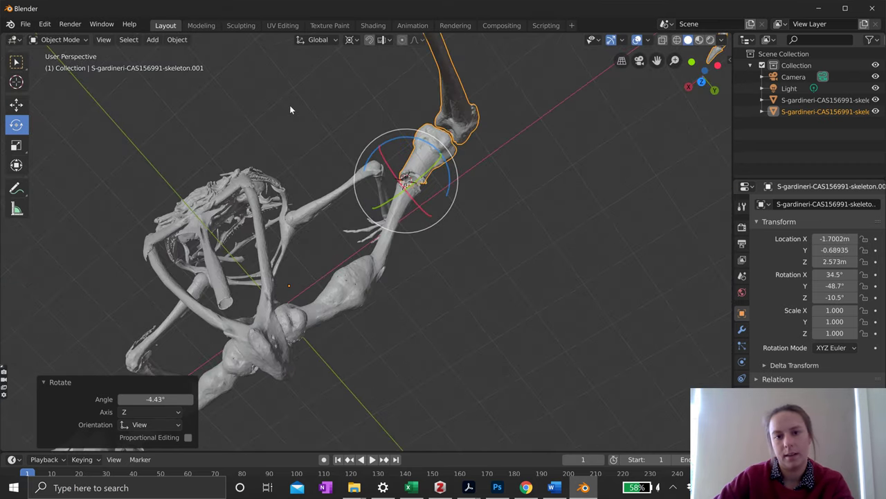
drag(455, 180, 450, 190)
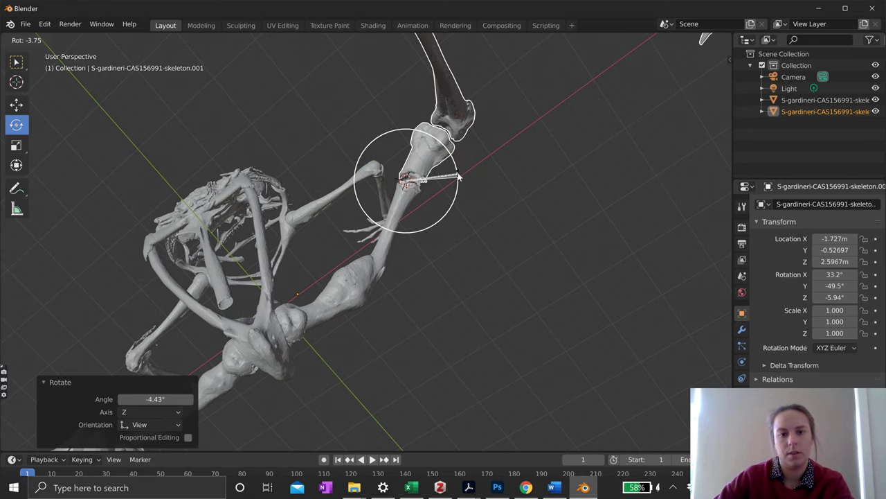
middle_drag(451, 190, 450, 214)
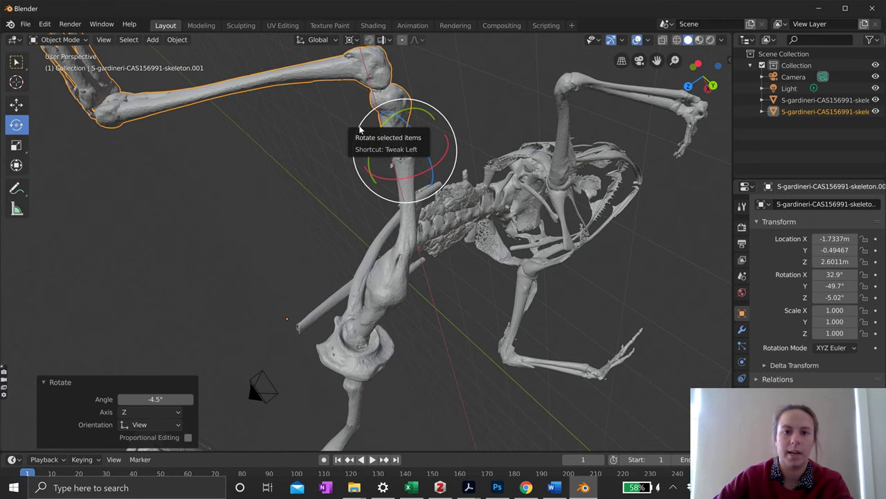
drag(360, 129, 362, 130)
scroll(517, 128, up, 4)
middle_drag(518, 128, 364, 187)
drag(365, 187, 367, 189)
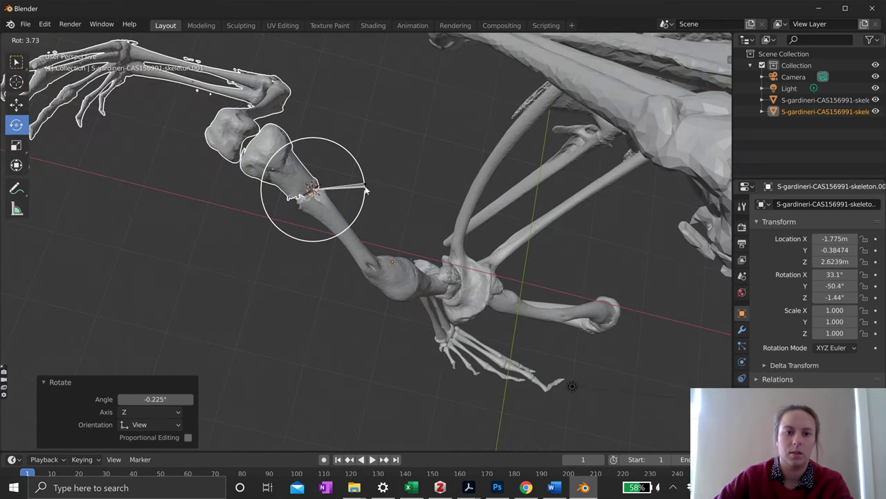
- Swing the separated leg to match the opposite leg with trackball rotations of about 25.2° and 17.2° and a view-plane turn of about -4.8°
middle_drag(367, 189, 399, 248)
scroll(465, 144, down, 5)
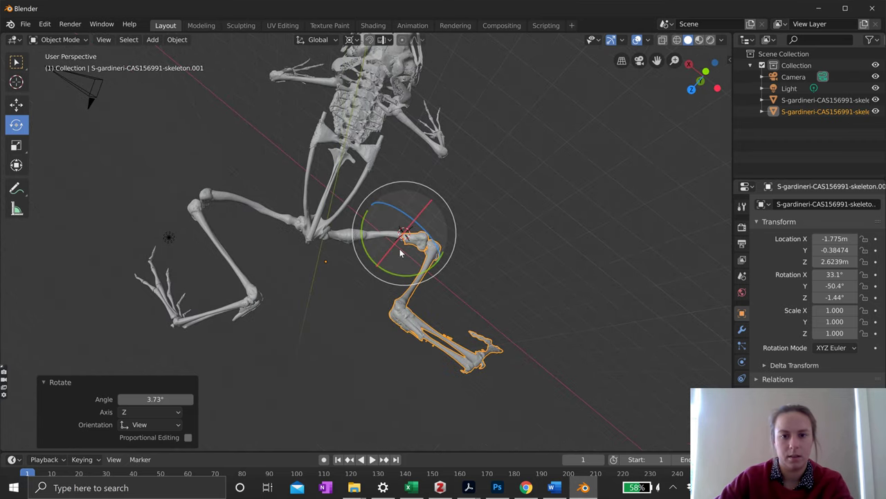
drag(400, 249, 402, 259)
middle_drag(402, 259, 455, 261)
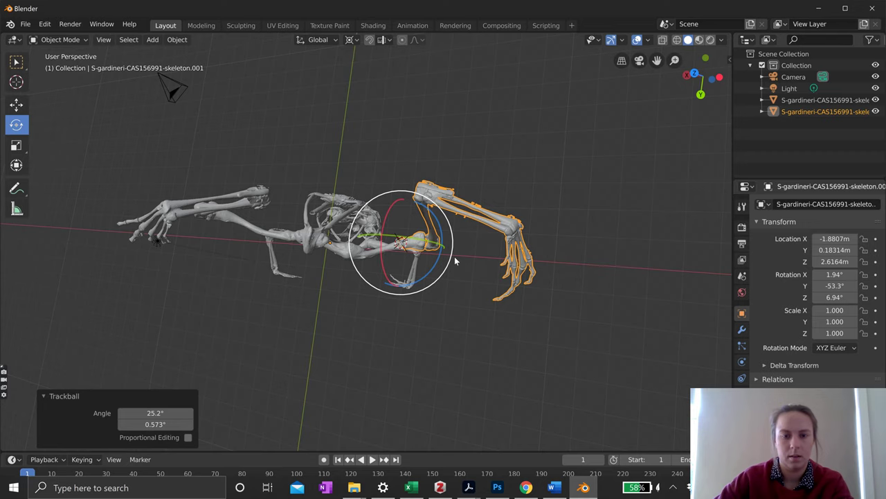
drag(455, 256, 452, 250)
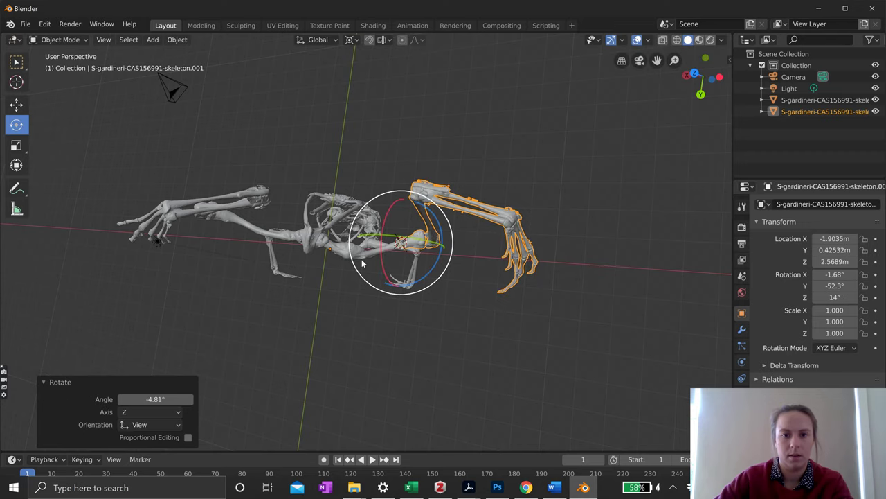
drag(362, 263, 393, 233)
- Fine-tune the separated leg's alignment with small view-plane rotations of about -2.2° and -0.8° from different angles
middle_drag(393, 233, 327, 279)
scroll(327, 279, up, 3)
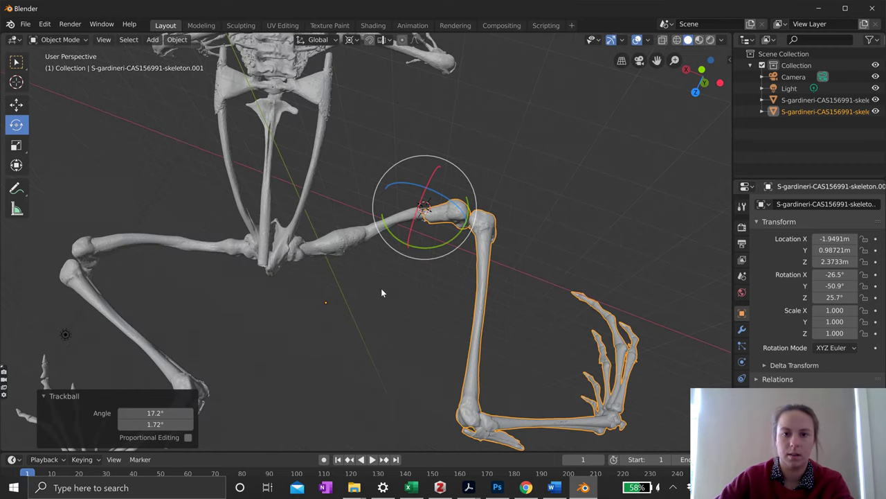
middle_drag(381, 292, 354, 371)
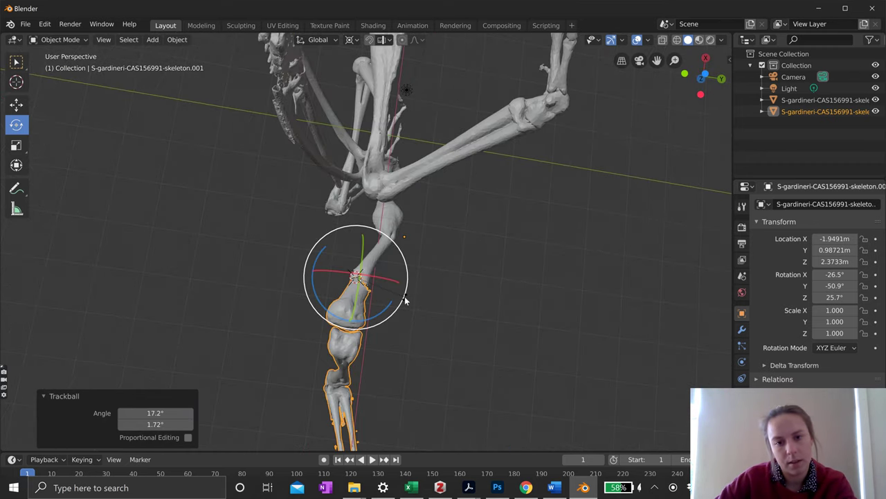
drag(406, 300, 406, 298)
middle_drag(406, 298, 430, 244)
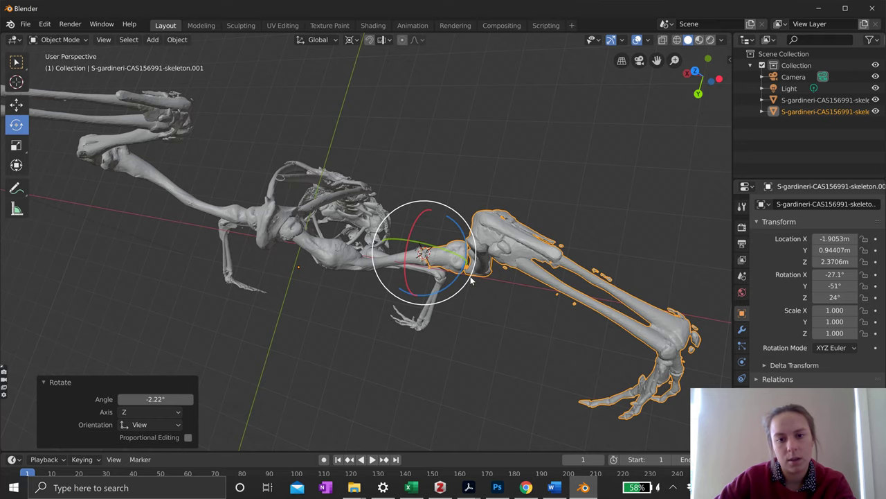
drag(471, 279, 415, 312)
middle_drag(404, 315, 348, 357)
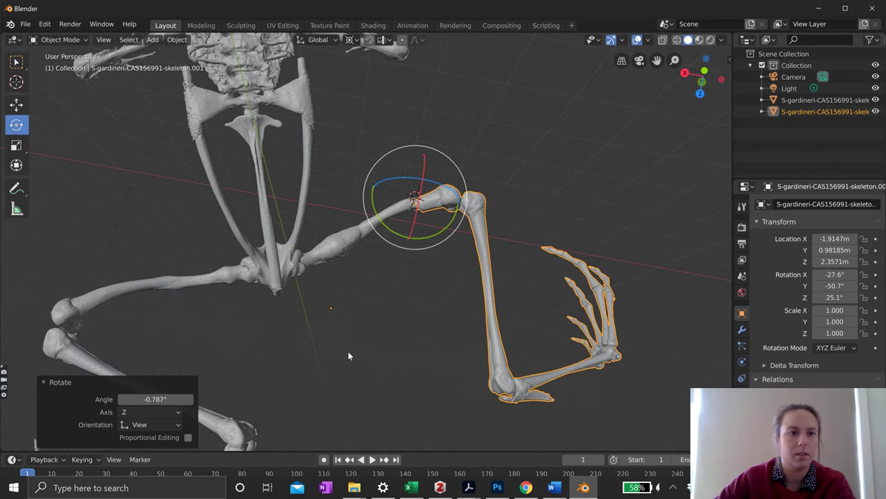
- Use the Move tool to shift the separated leg along X and Z and then freely onto the thigh bone's broken end
click(16, 103)
middle_drag(408, 277, 432, 255)
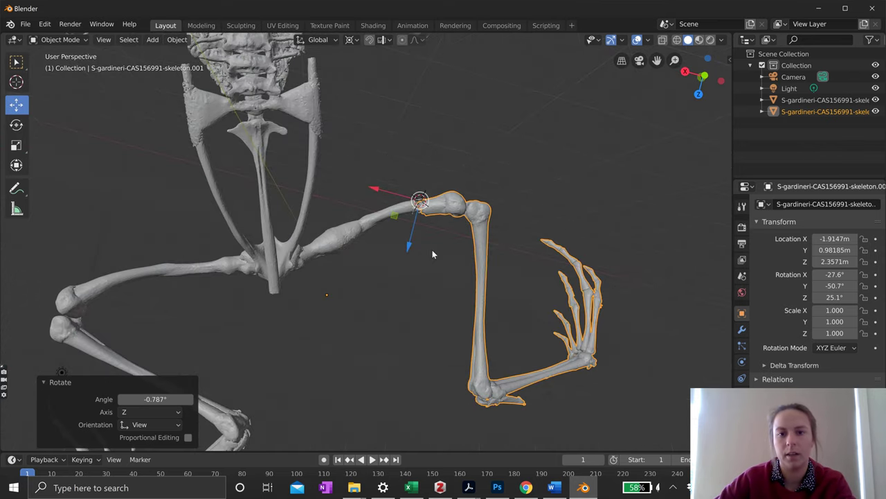
scroll(432, 249, up, 3)
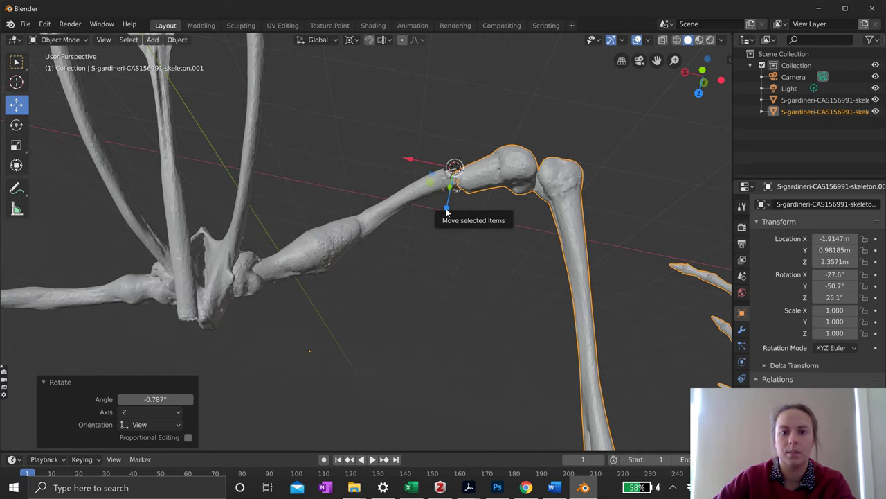
drag(446, 211, 438, 222)
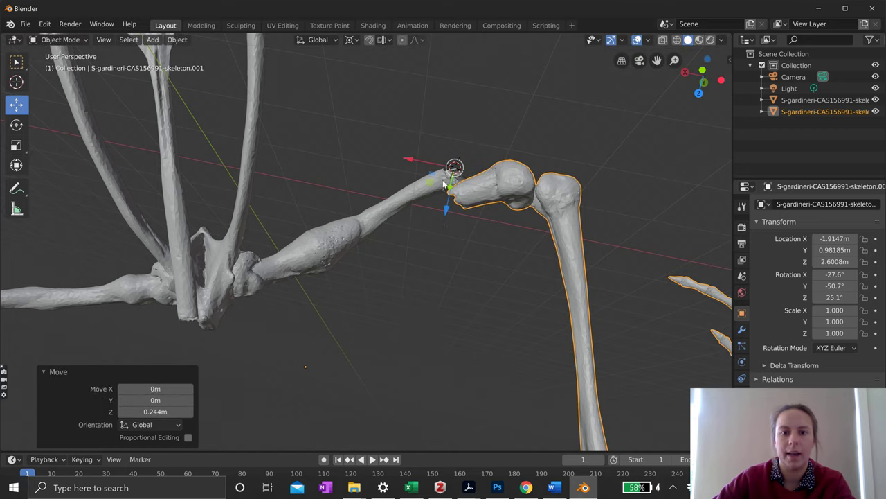
drag(443, 184, 429, 181)
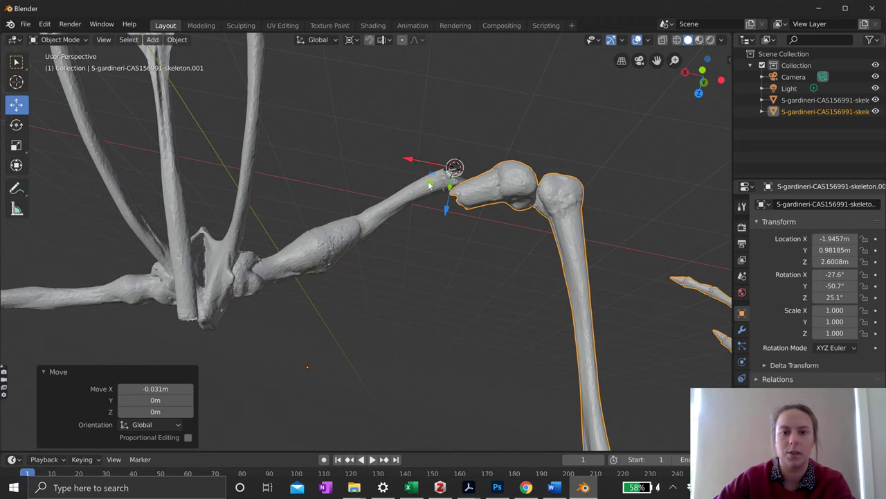
drag(443, 199, 495, 201)
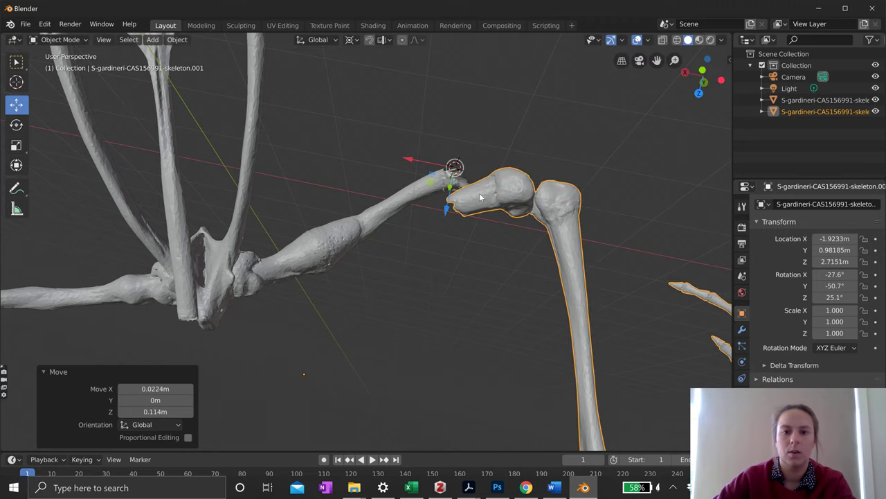
drag(455, 172, 445, 203)
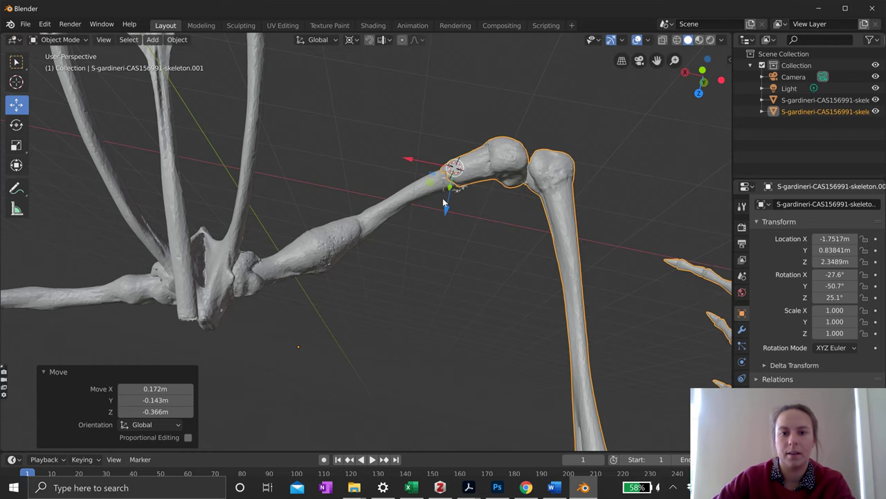
- Nudge the separated leg against the broken thigh bone from two close angles, finishing with a move of about 0.048, 0.034 and 0.025 m
middle_drag(445, 204, 486, 305)
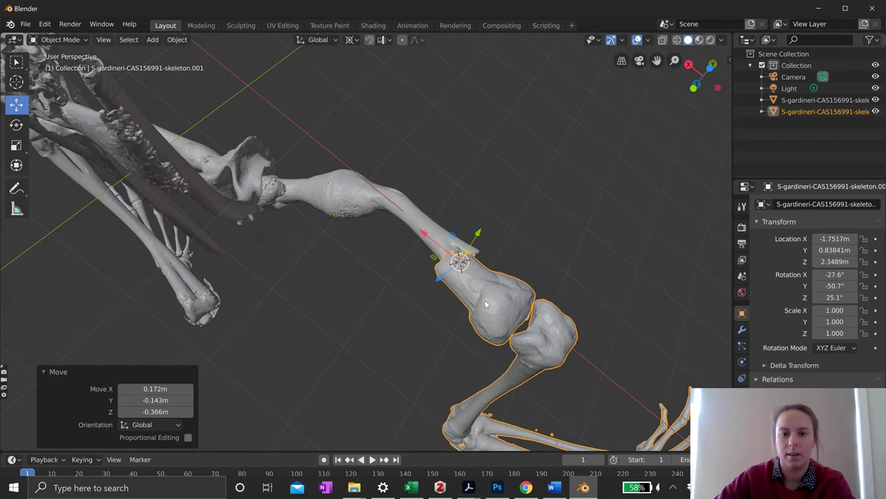
drag(486, 305, 456, 327)
middle_drag(457, 328, 498, 300)
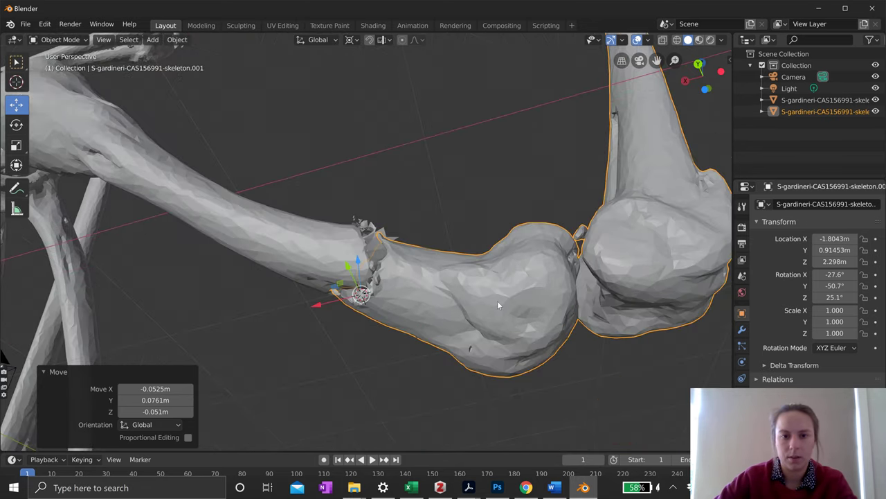
key(g)
click(478, 354)
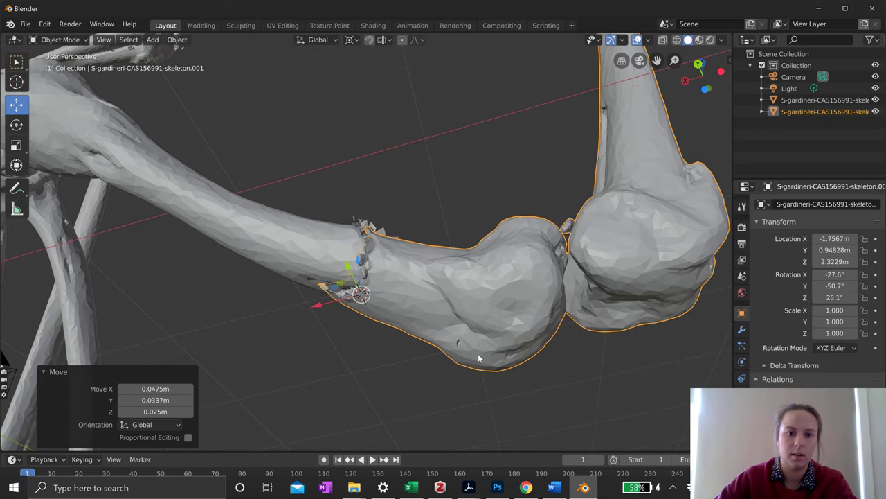
- Examine the joined break from several angles and distances, checking the fit and the loose fragments around it
middle_drag(478, 353, 433, 343)
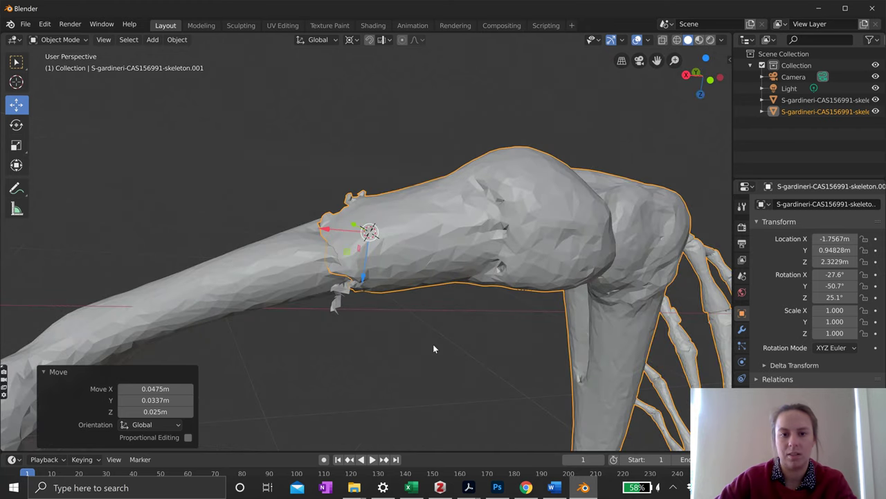
scroll(431, 340, down, 3)
scroll(430, 341, down, 3)
middle_drag(390, 286, 380, 337)
scroll(409, 332, up, 2)
scroll(423, 341, up, 4)
scroll(437, 360, down, 2)
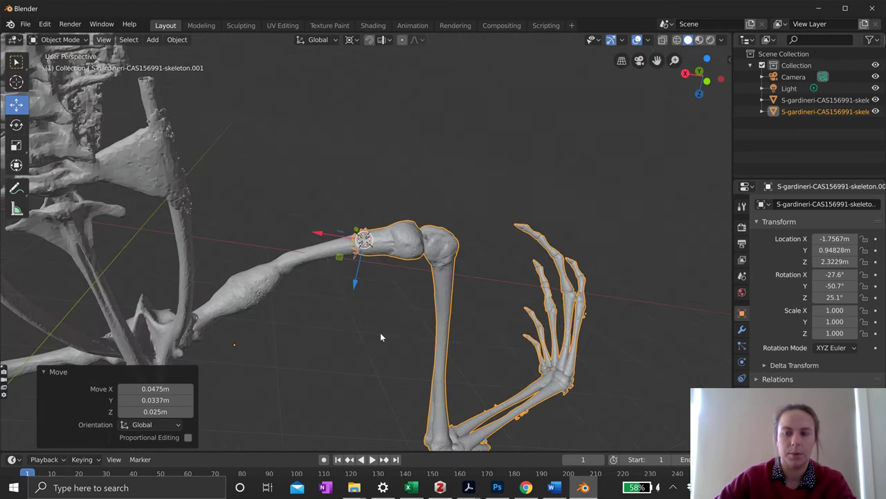
scroll(390, 346, up, 2)
scroll(338, 300, up, 4)
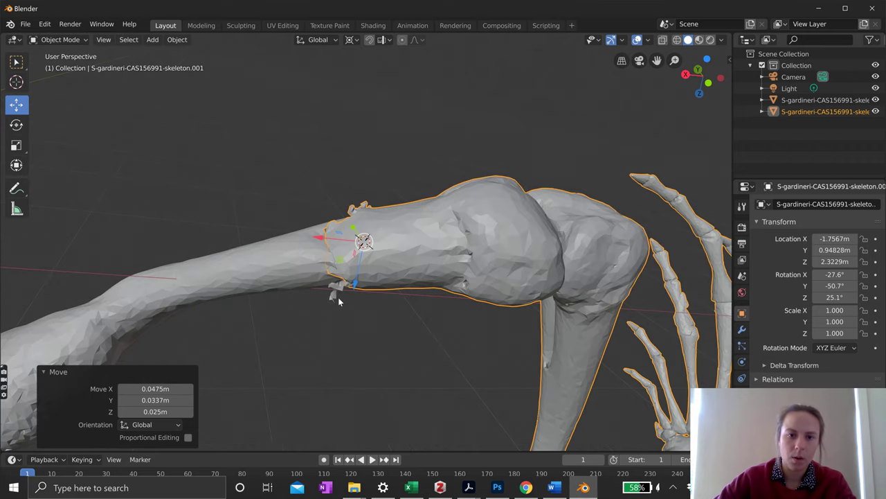
middle_drag(338, 297, 350, 354)
scroll(366, 211, up, 3)
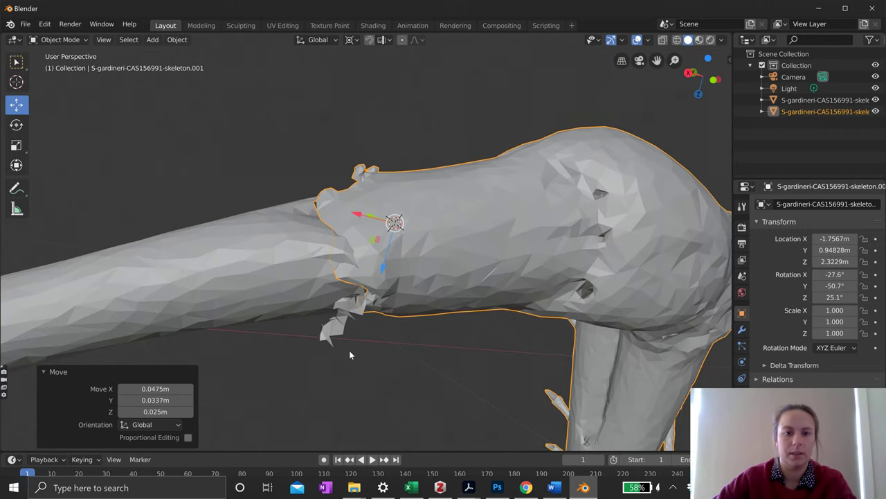
- Select the main skeleton mesh at the fragments below the break and view the whole repositioned leg
click(342, 304)
middle_drag(342, 305, 323, 279)
scroll(252, 269, down, 6)
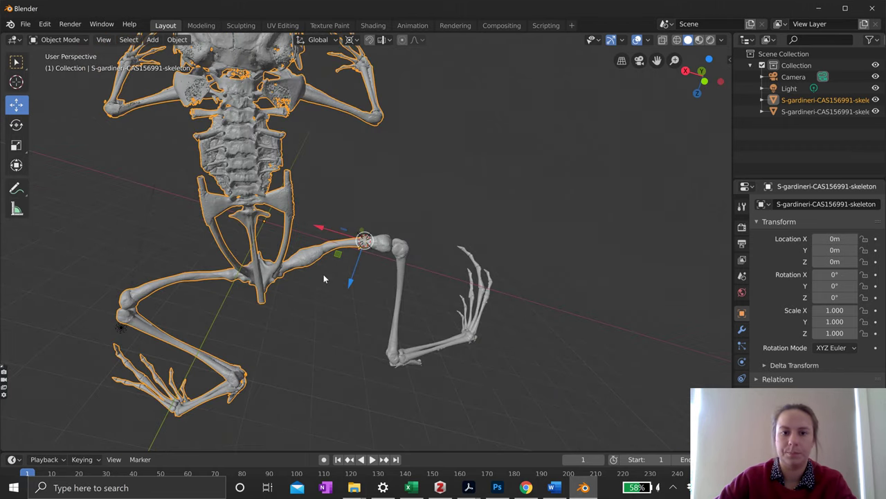
- Rename the separated leg object, S-gardineri-CAS156991-skeleton.001, as leg
scroll(362, 253, up, 8)
scroll(363, 253, up, 3)
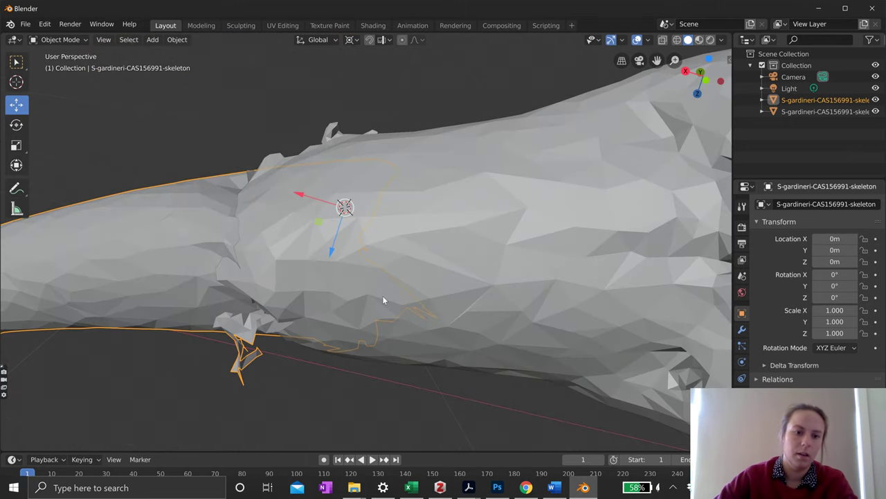
middle_drag(384, 298, 407, 289)
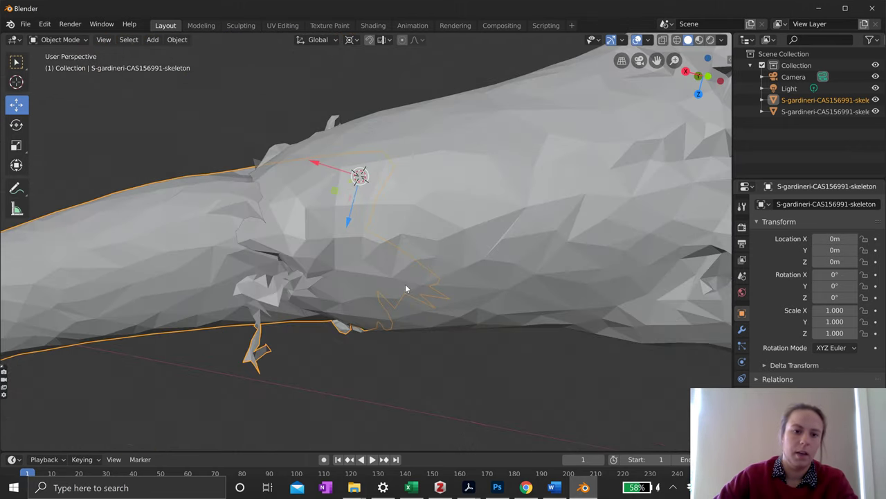
double_click(861, 112)
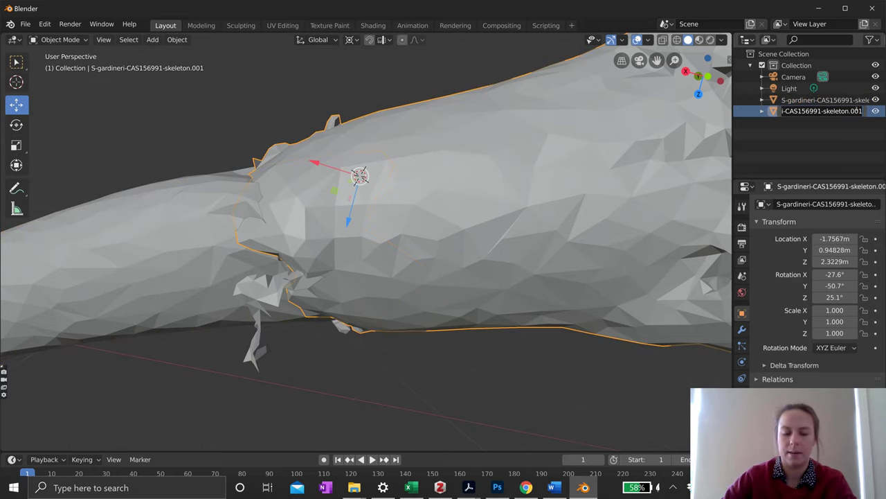
text(leg)
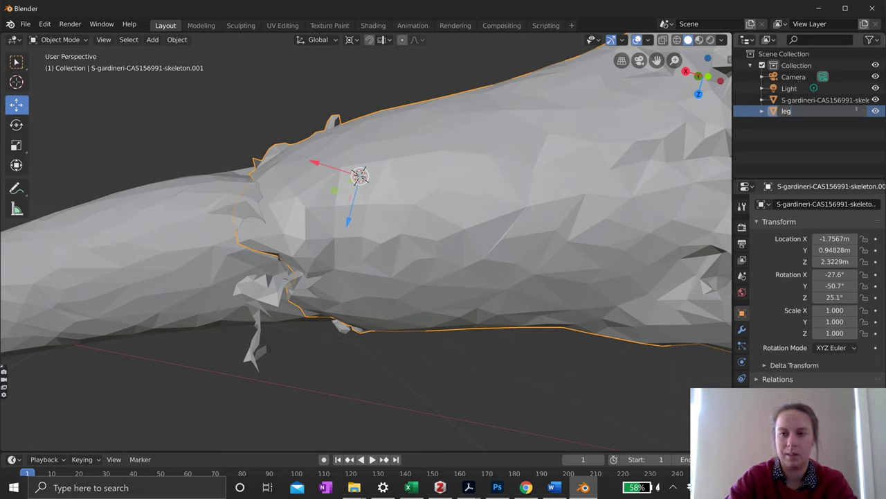
key(Return)
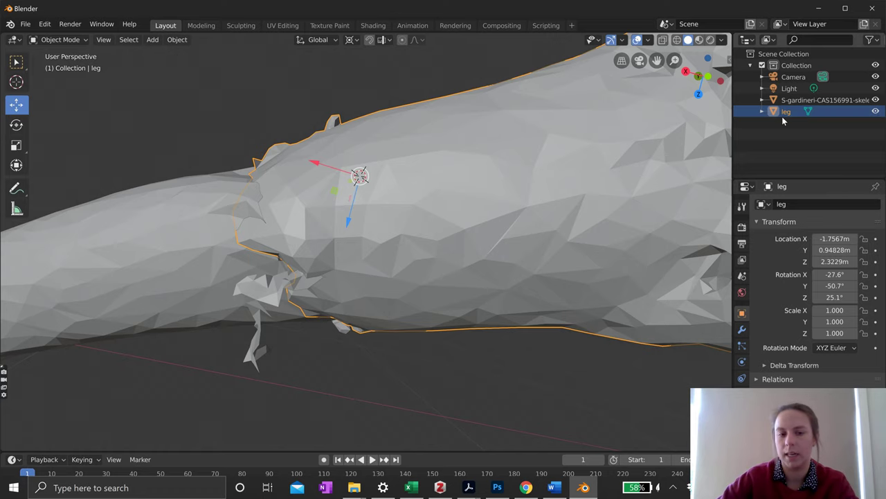
- Hide the leg object and inspect the exposed broken end of the thigh bone from several angles
middle_drag(315, 291, 395, 361)
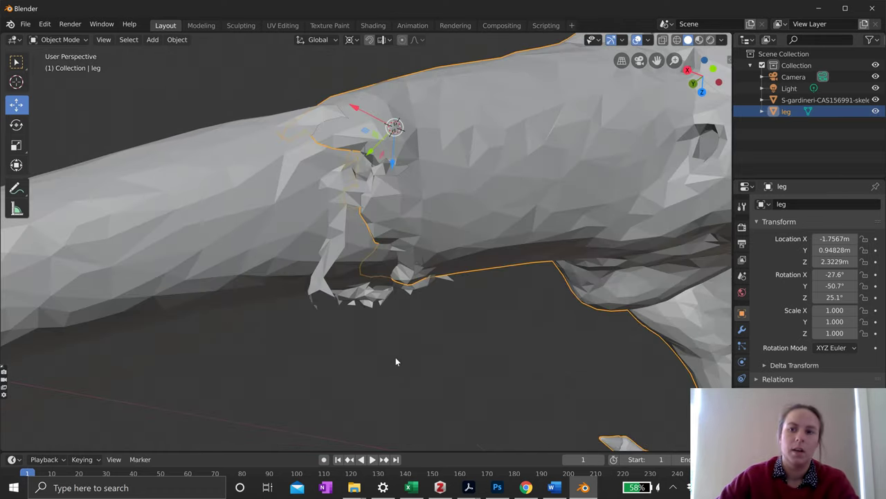
click(876, 111)
middle_drag(526, 236, 238, 261)
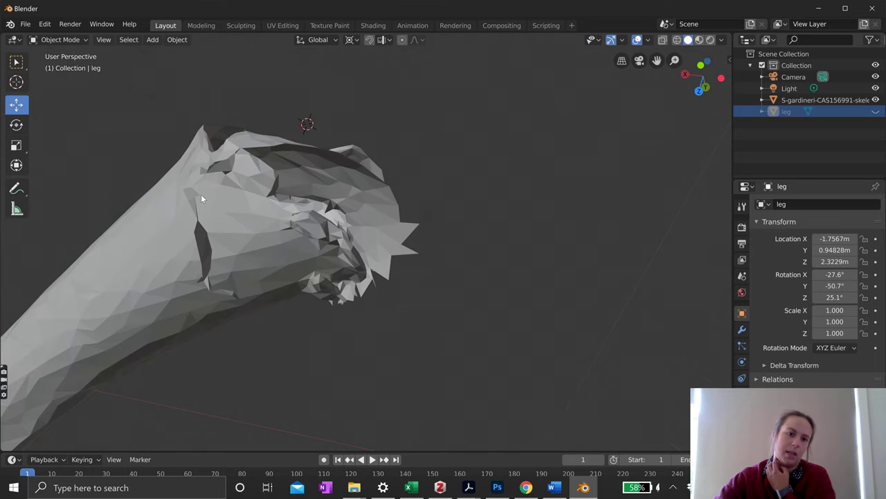
middle_drag(202, 199, 437, 320)
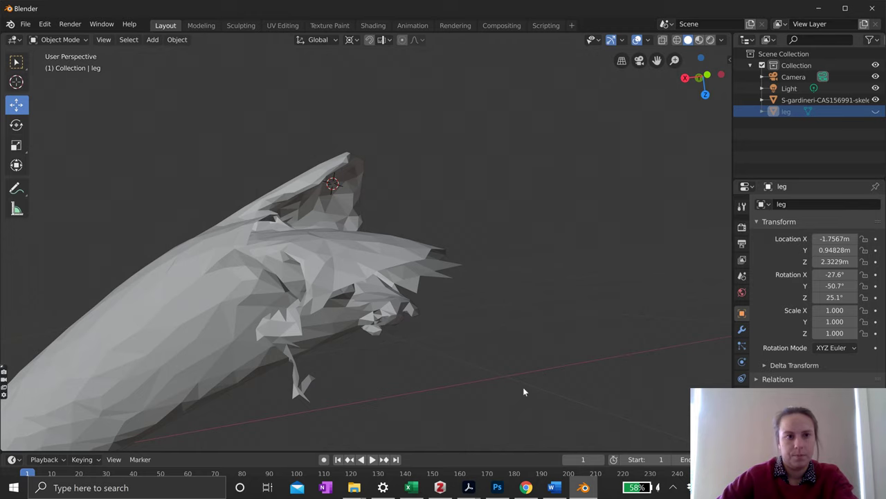
middle_drag(523, 392, 469, 362)
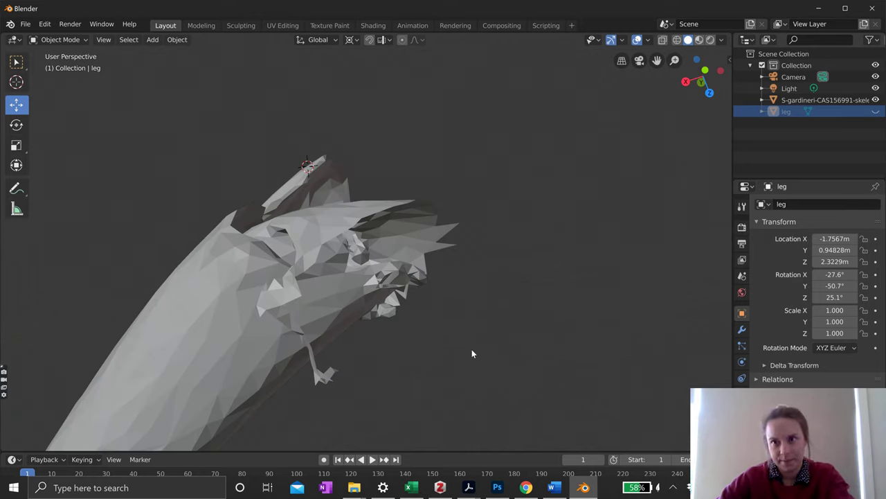
middle_drag(472, 354, 531, 367)
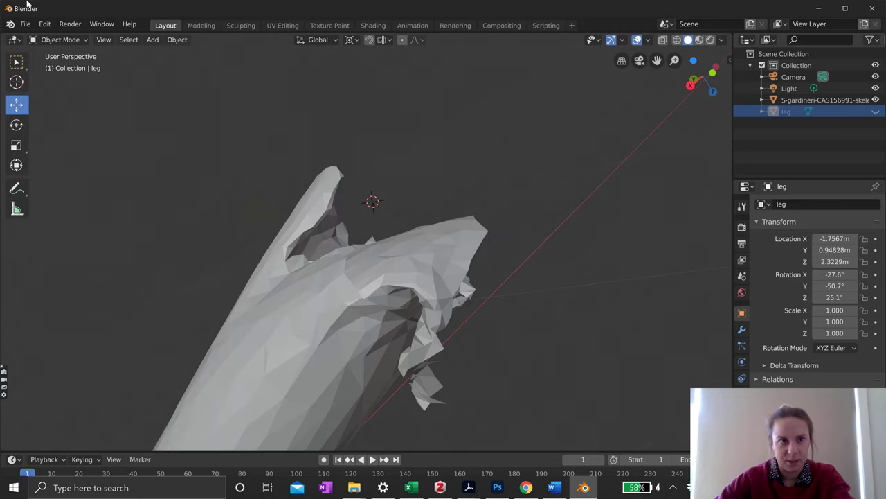
- Select the main skeleton mesh and switch it to Edit Mode at the broken thigh bone
click(64, 40)
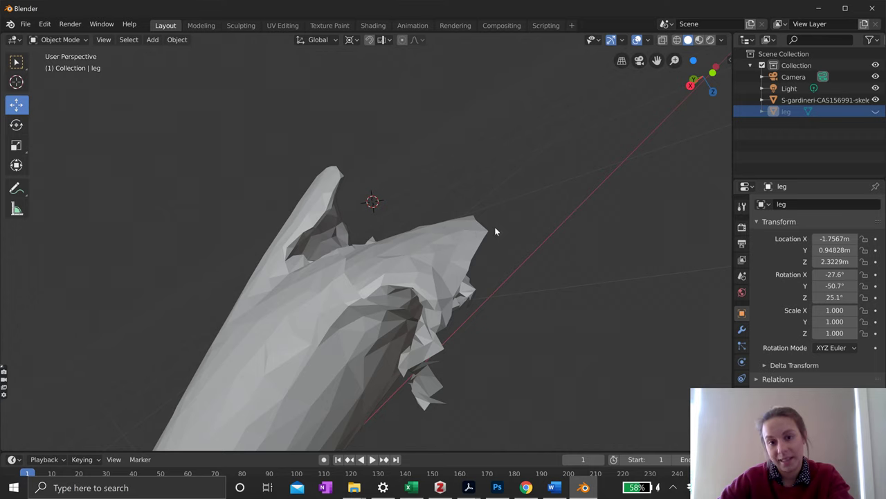
click(359, 308)
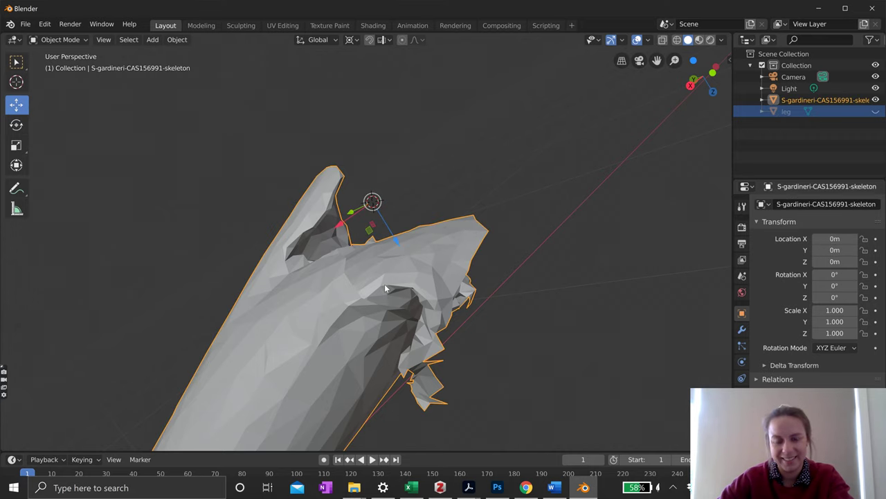
click(61, 41)
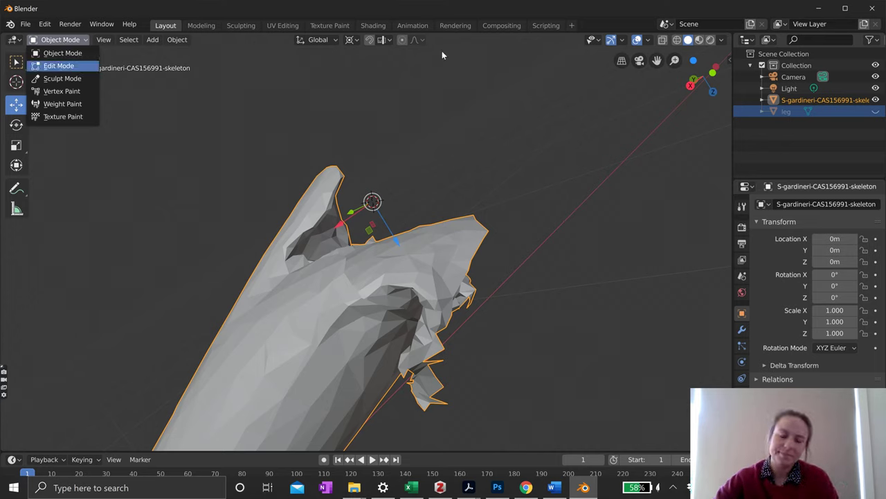
key(Tab)
middle_drag(442, 143, 474, 170)
middle_drag(463, 237, 394, 288)
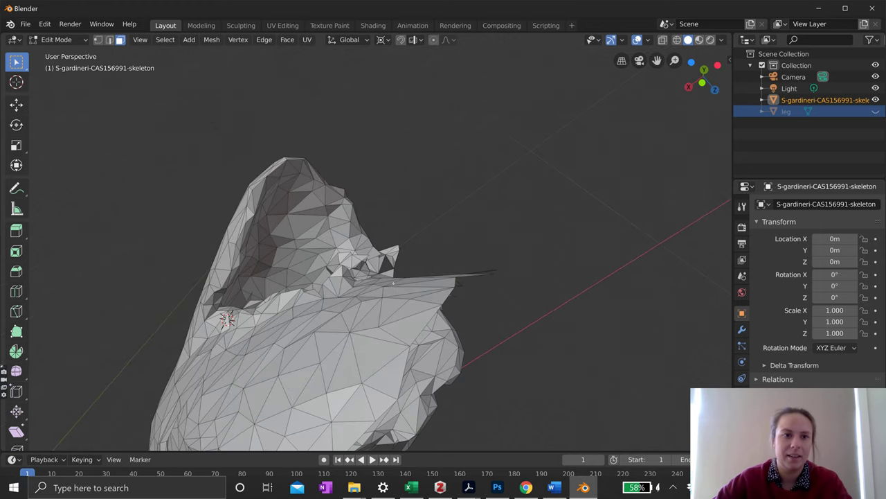
- Box-select the loose fragments hanging off the side of the broken thigh bone and delete their faces
middle_drag(477, 215, 147, 28)
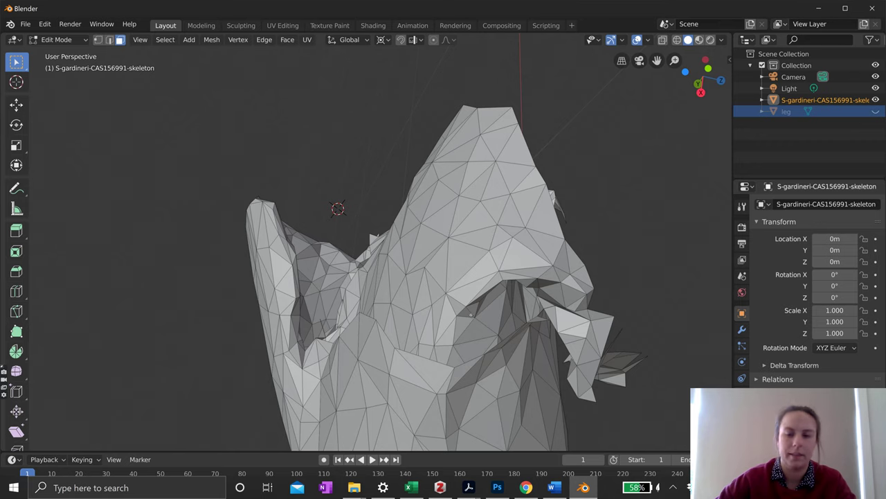
middle_drag(505, 244, 479, 242)
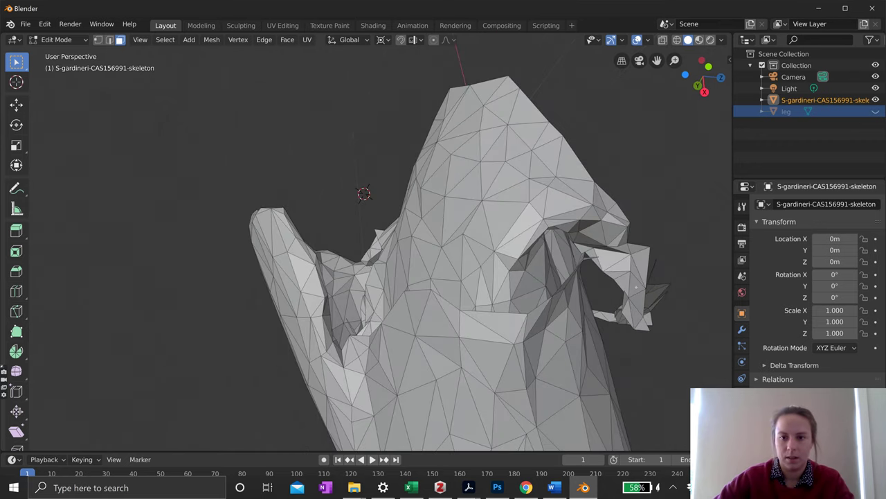
middle_drag(635, 286, 578, 314)
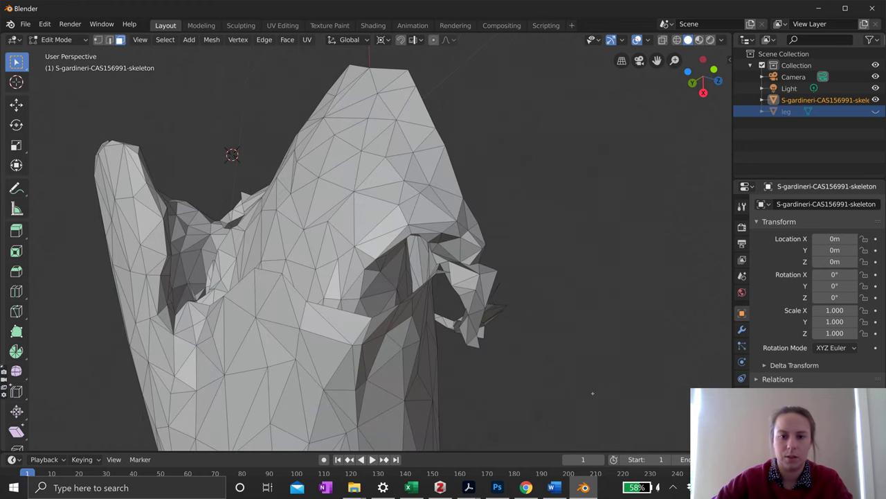
drag(593, 394, 457, 201)
middle_drag(457, 201, 514, 345)
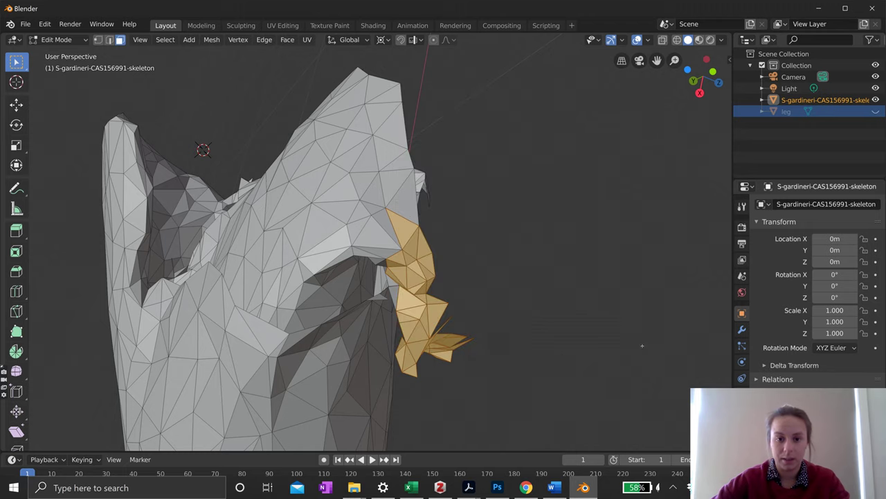
key(x)
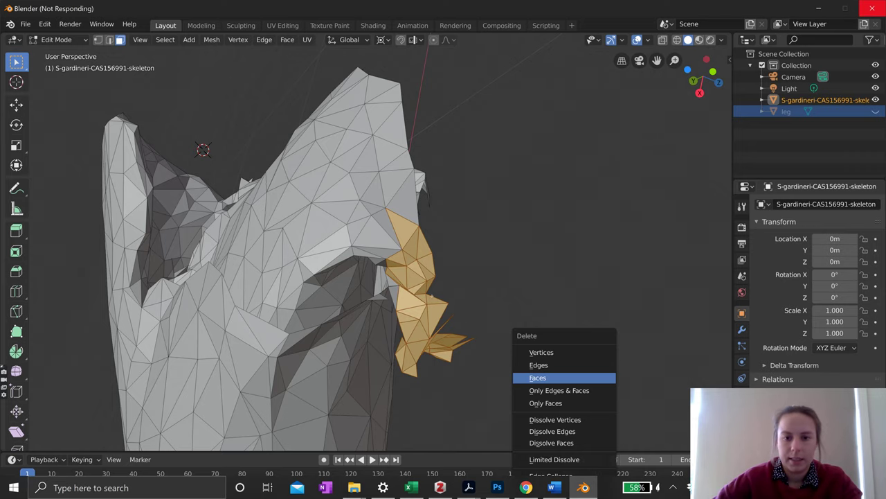
- Select a triangular face beside the hole near the thigh bone's broken end and extend it to the hole's rim with Edge Loops
middle_drag(444, 311, 347, 284)
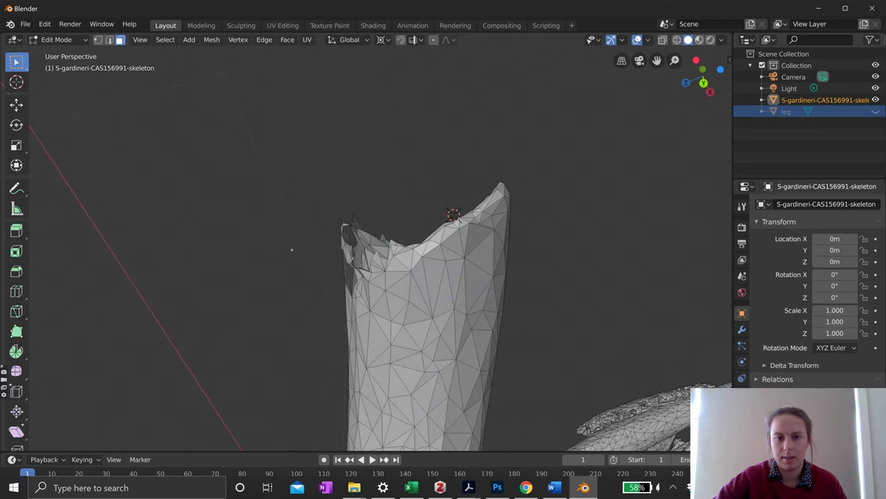
middle_drag(291, 250, 325, 256)
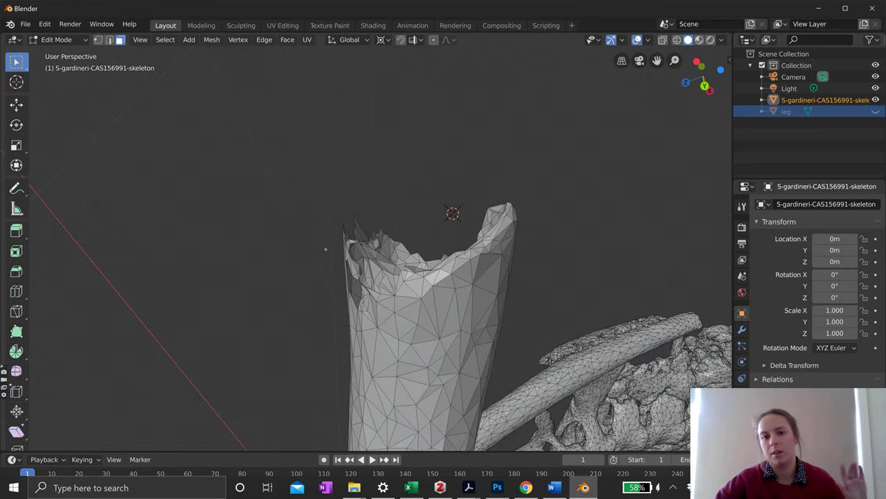
middle_drag(326, 256, 502, 338)
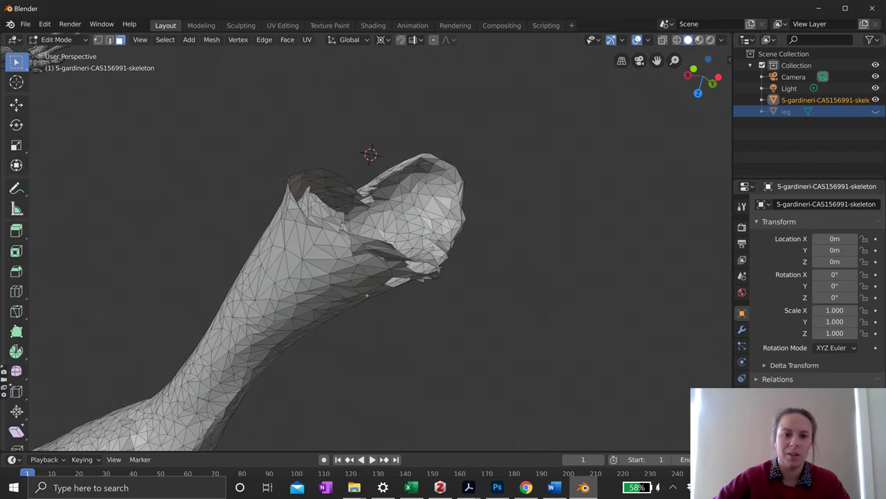
middle_drag(367, 296, 390, 266)
middle_drag(322, 240, 351, 340)
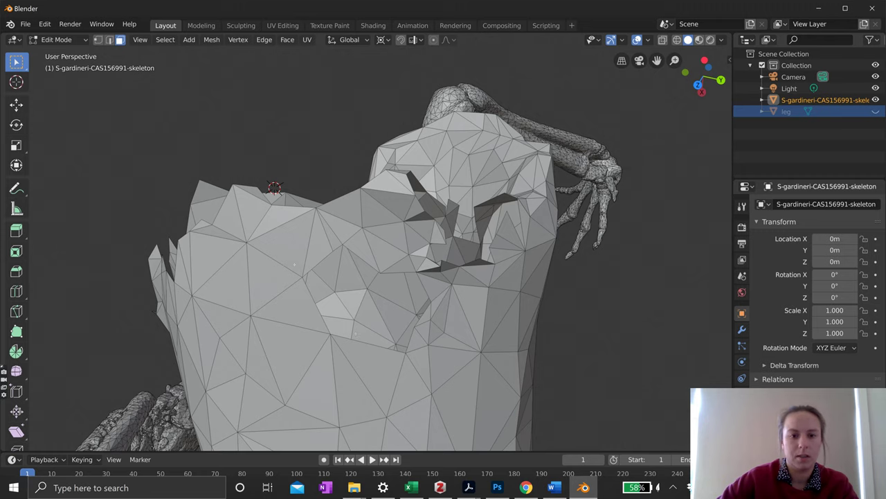
click(292, 309)
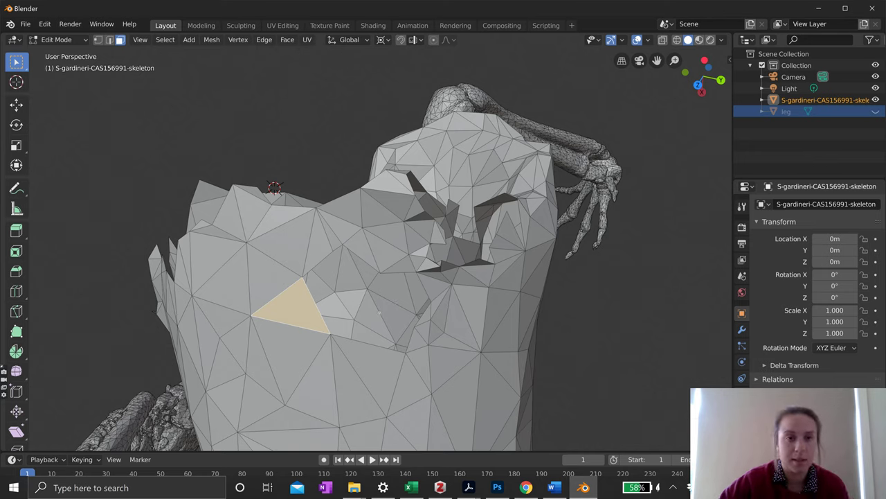
click(165, 39)
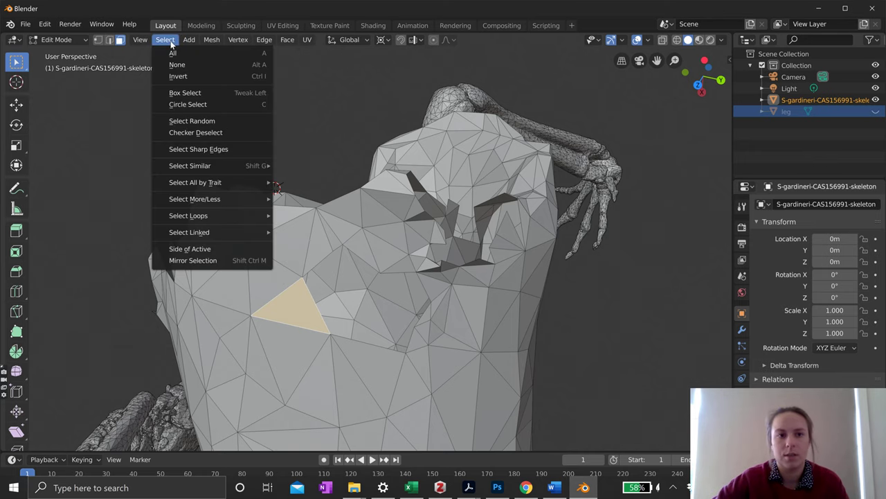
mouse_move(264, 217)
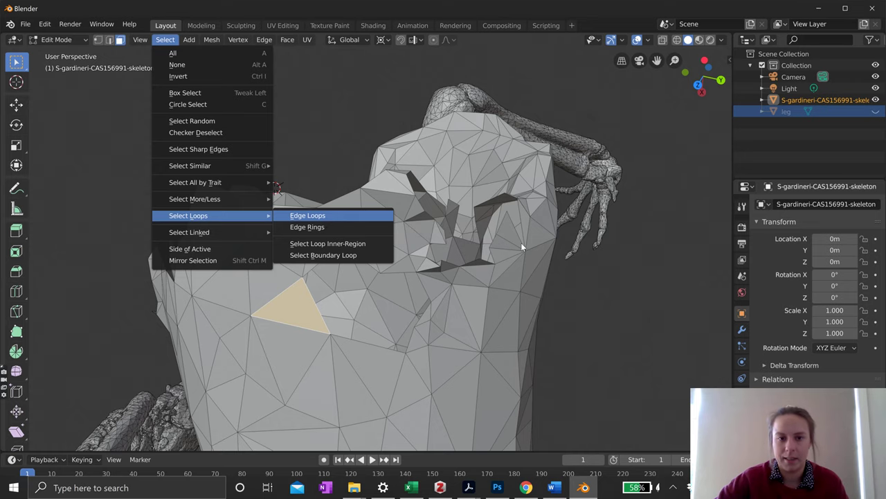
key(Return)
scroll(533, 242, up, 2)
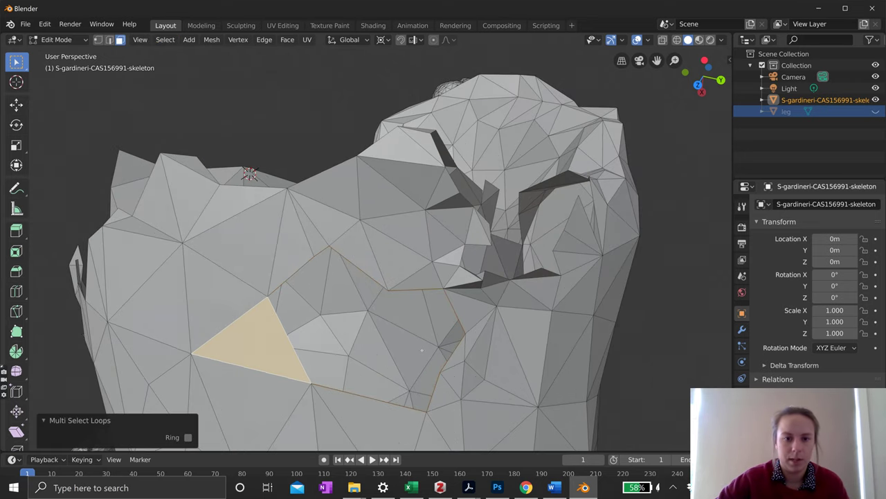
scroll(422, 351, up, 3)
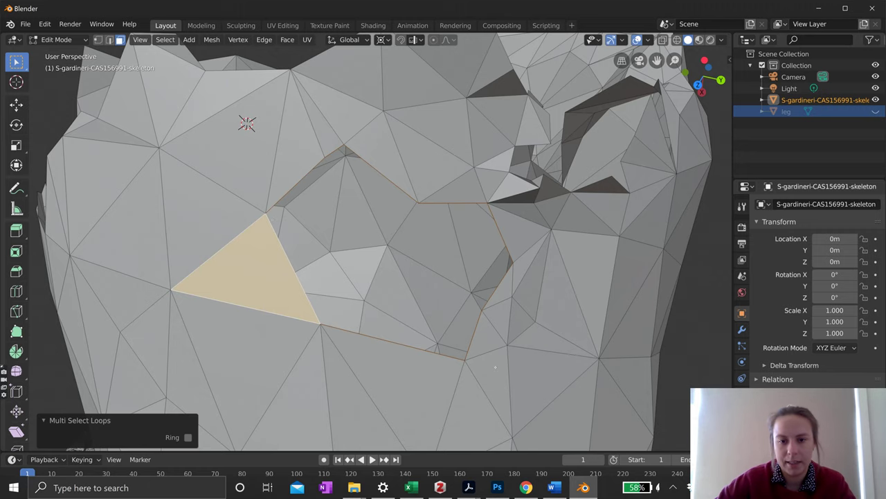
middle_drag(350, 328, 236, 166)
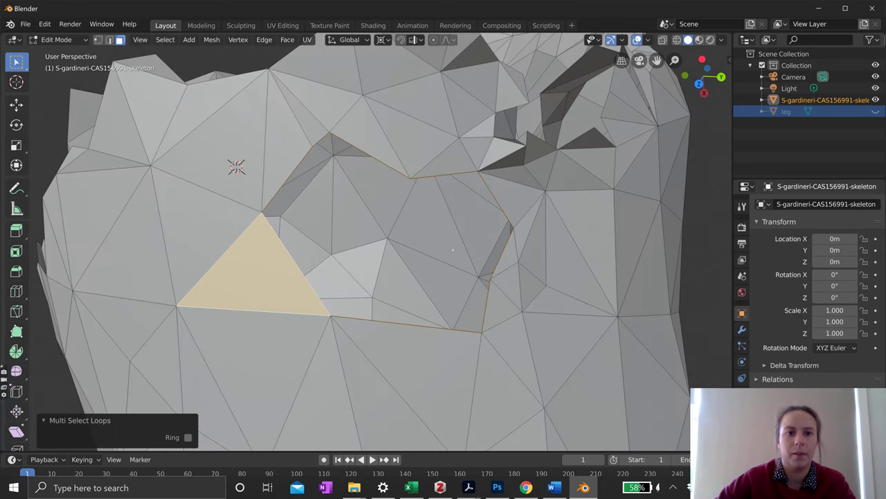
- Fill the selected hole boundary near the thigh bone's broken end with new faces
click(297, 41)
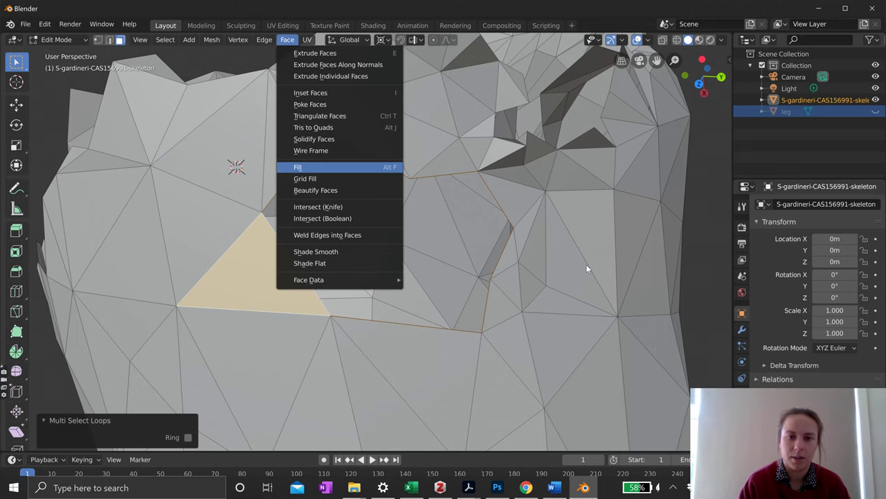
key(Return)
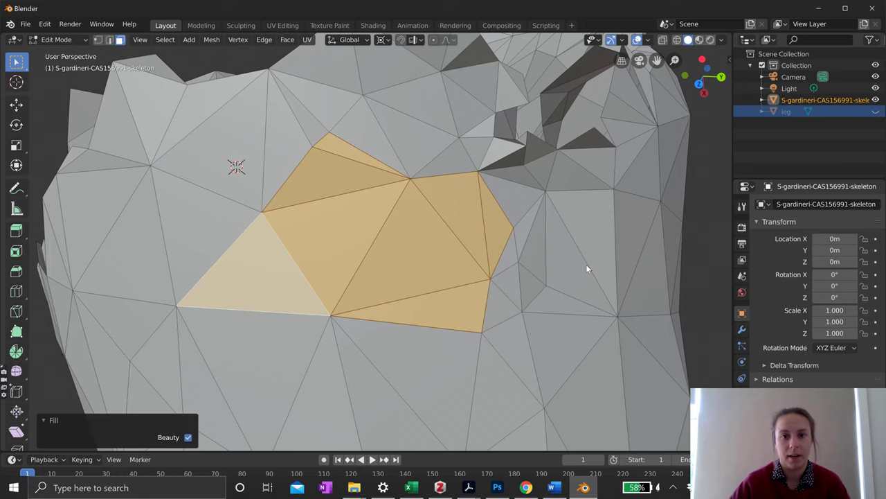
middle_drag(415, 277, 471, 263)
scroll(238, 178, down, 5)
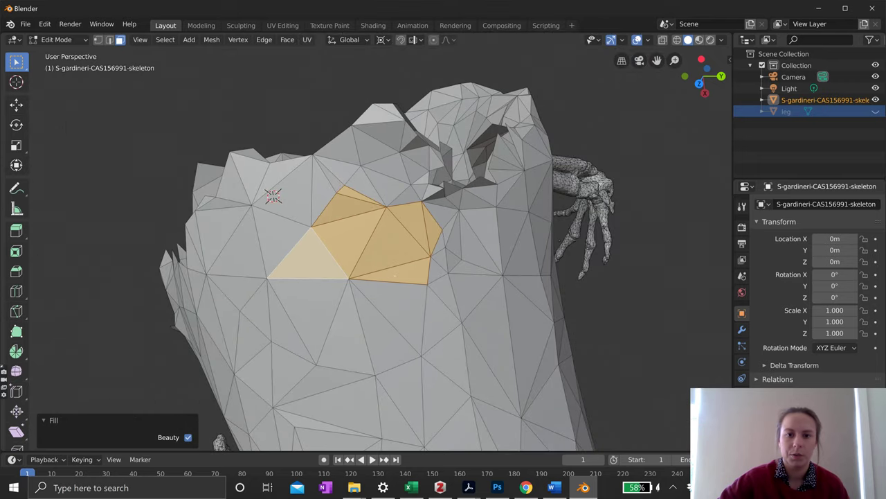
- Make the leg object visible again to compare it with the cleaned broken end of the skeleton mesh
middle_drag(395, 276, 90, 159)
scroll(399, 330, down, 5)
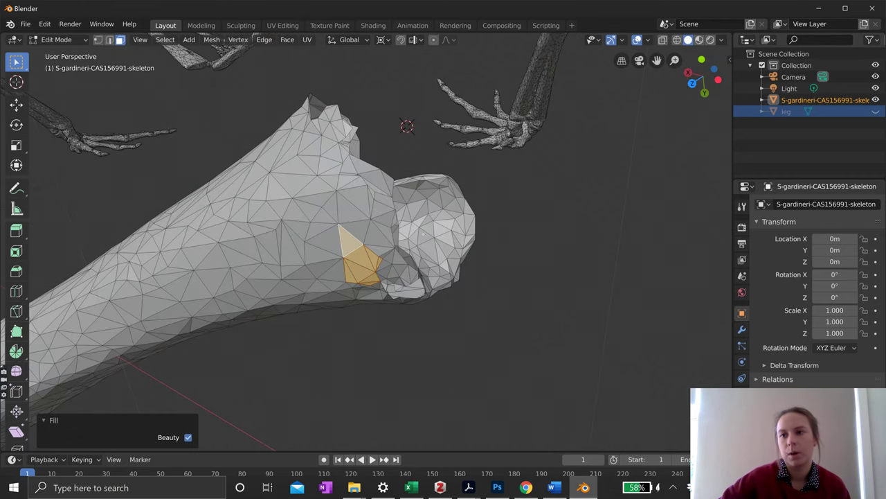
click(876, 102)
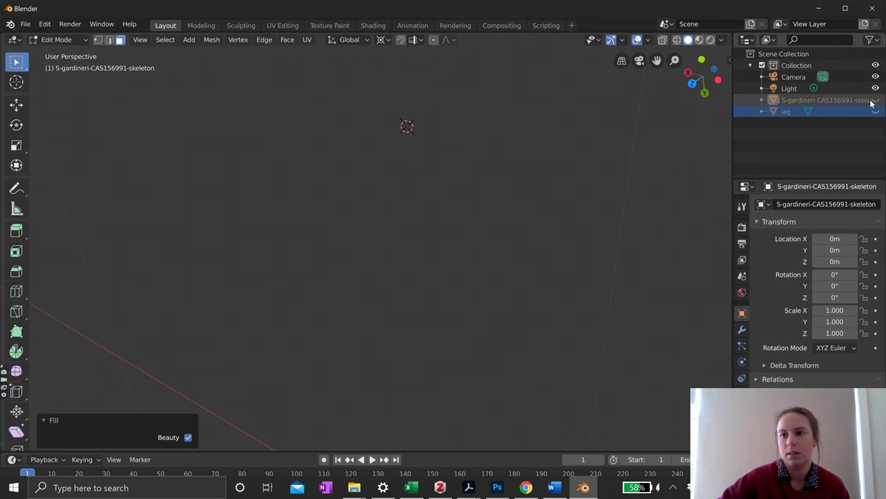
click(876, 104)
click(877, 111)
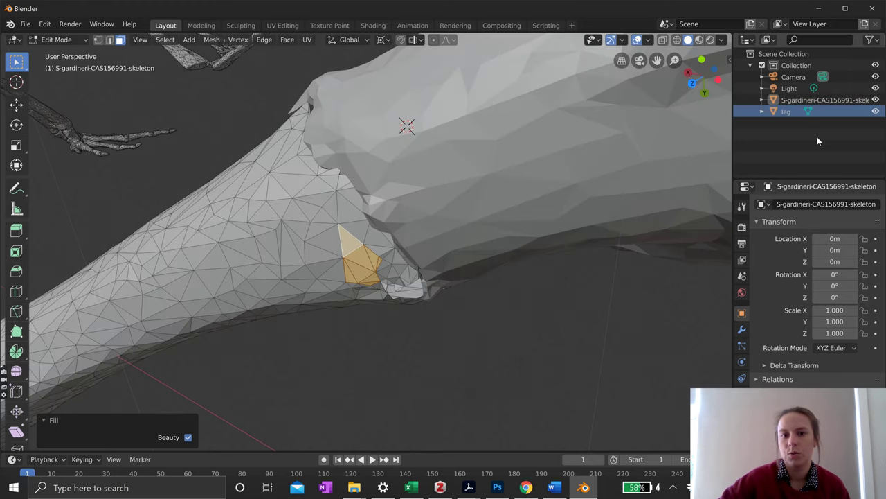
- Leave Edit Mode on the skeleton, select the leg object and open it in Edit Mode
middle_drag(444, 230, 471, 227)
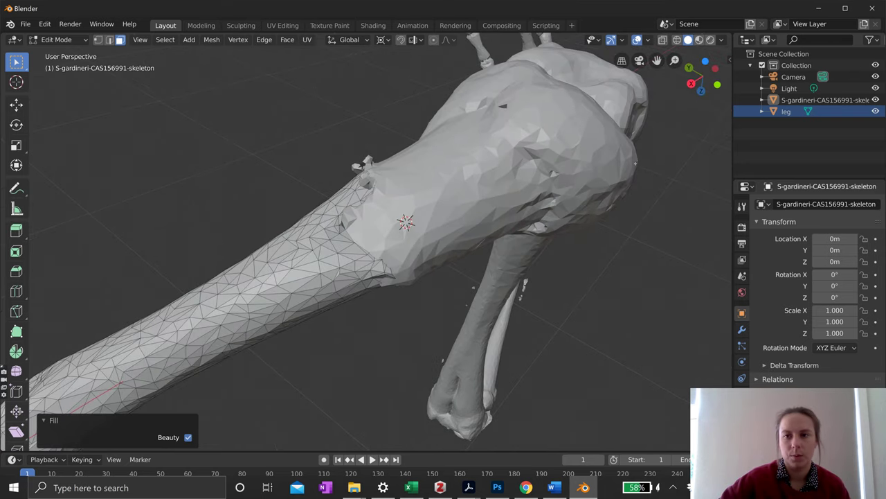
click(59, 40)
click(70, 54)
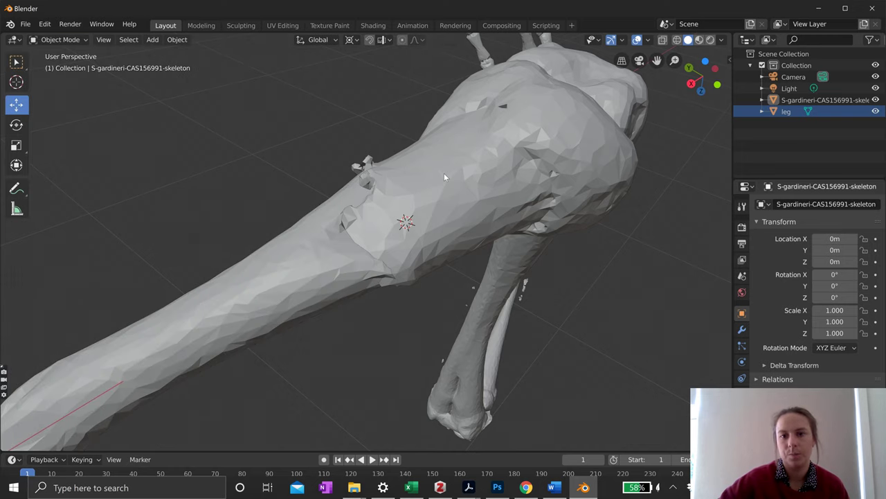
click(547, 122)
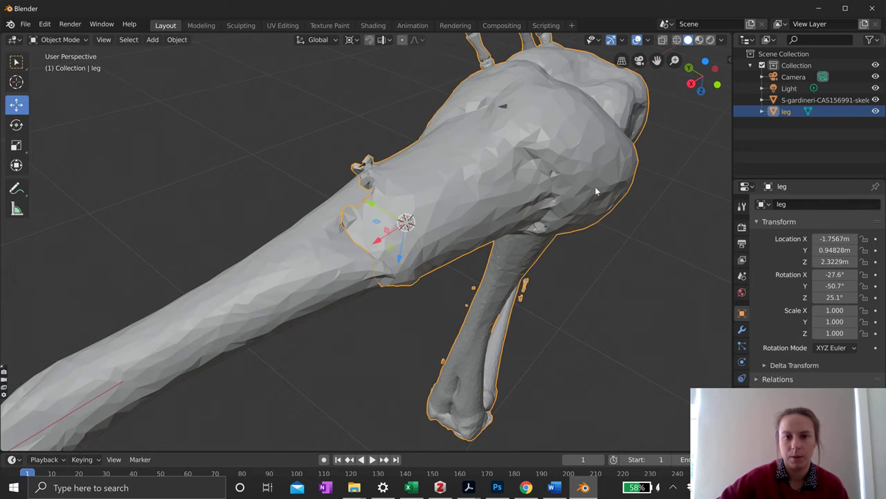
middle_drag(595, 186, 395, 172)
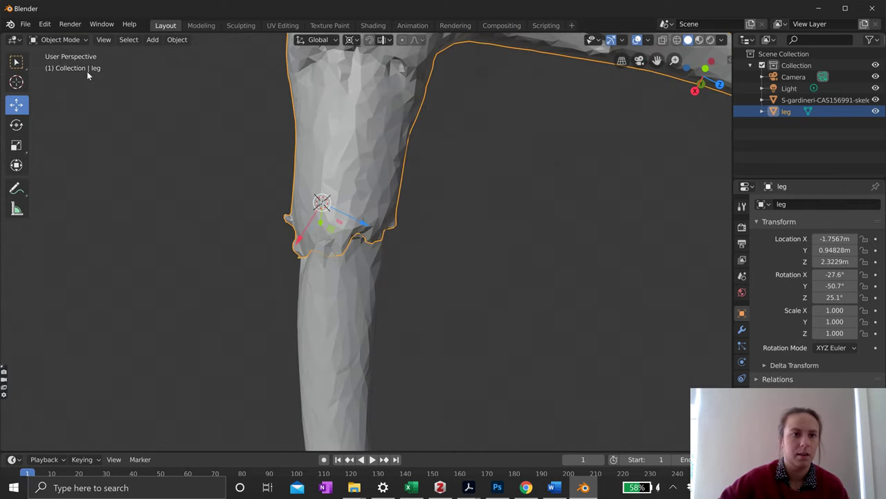
click(87, 44)
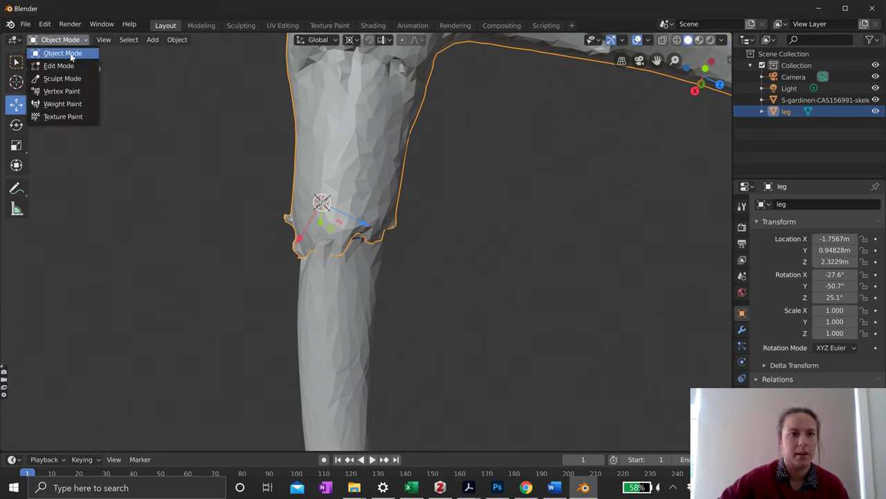
key(Tab)
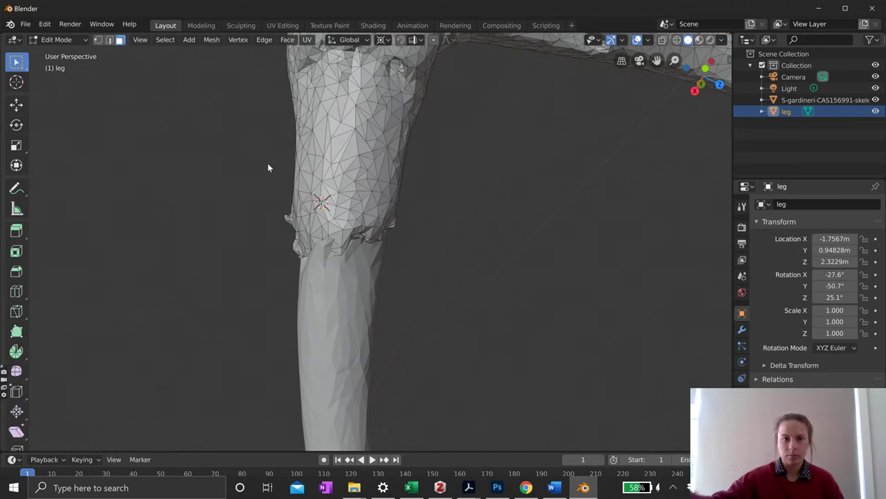
- Select the jagged fragments and rim faces all around the leg's broken end and delete them
middle_drag(268, 168, 346, 198)
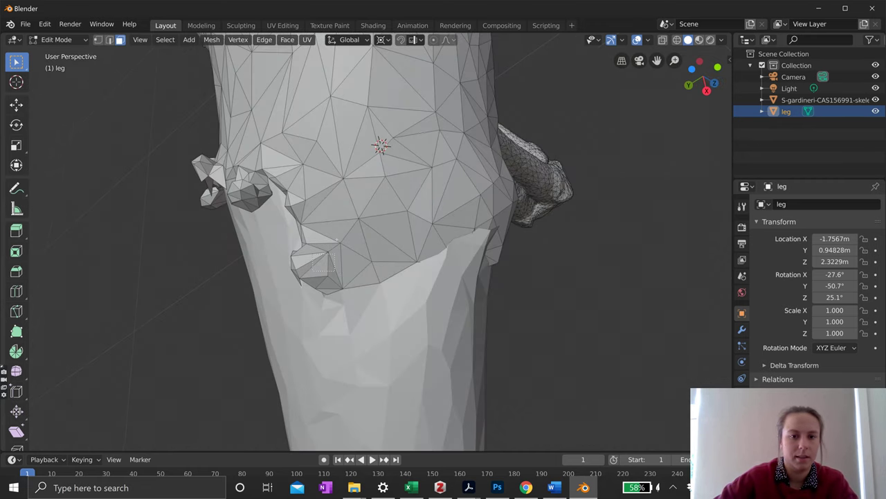
drag(339, 274, 341, 275)
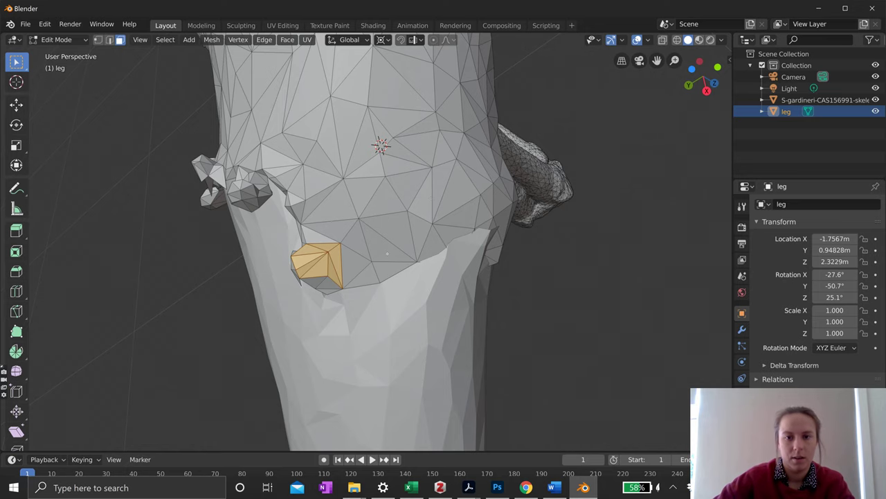
mouse_move(373, 249)
middle_down()
mouse_move(350, 232)
mouse_move(374, 249)
middle_up()
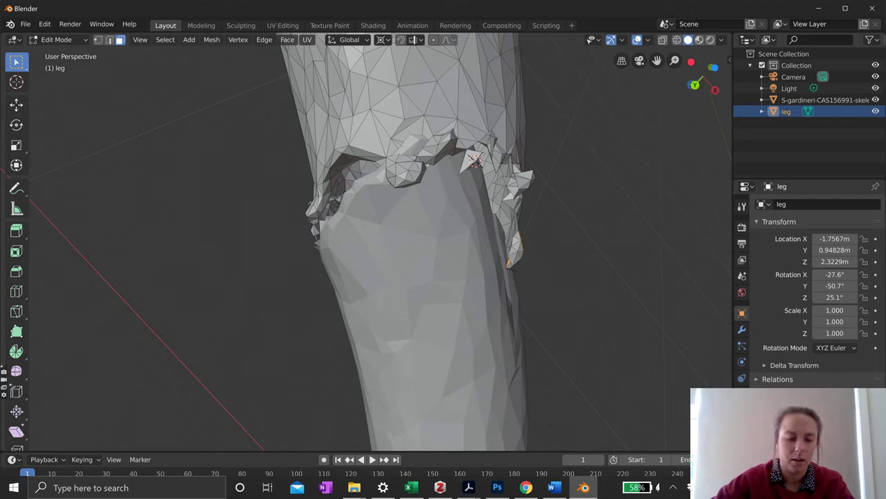
click(408, 172)
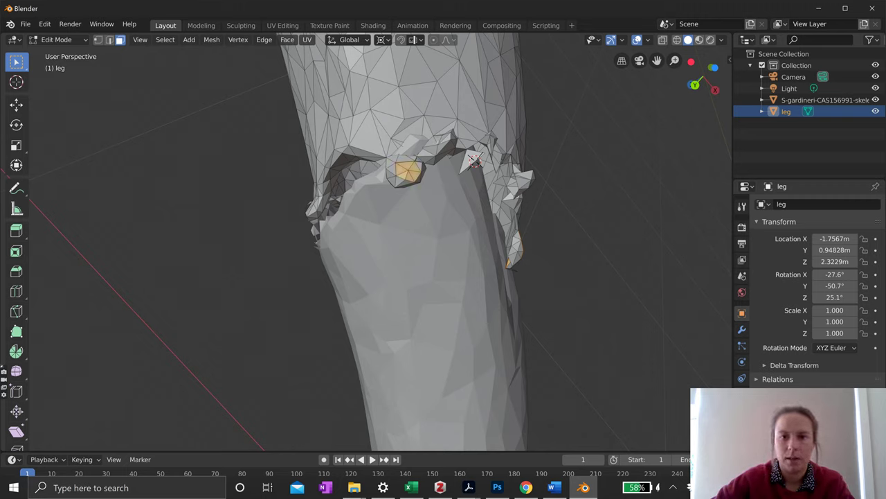
shift+click(441, 145)
shift+click(440, 126)
shift+click(465, 107)
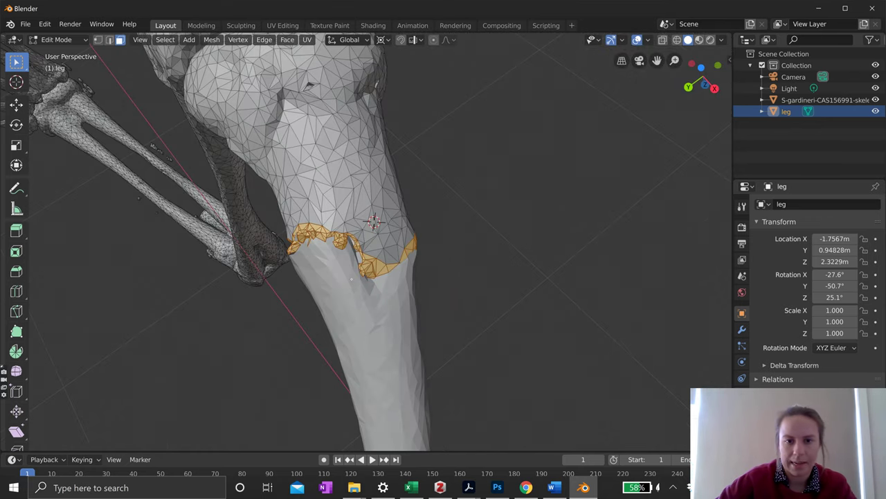
scroll(366, 243, up, 2)
middle_drag(458, 258, 451, 187)
scroll(366, 242, up, 2)
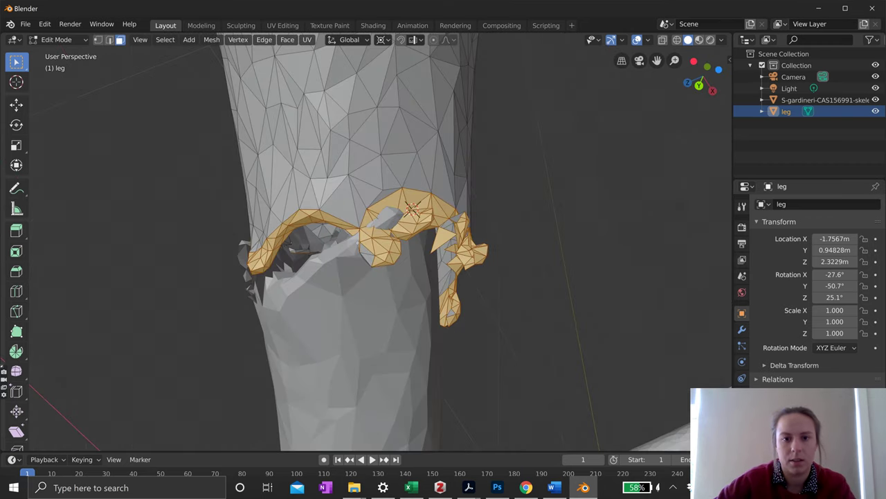
middle_drag(365, 242, 419, 254)
middle_drag(362, 286, 432, 283)
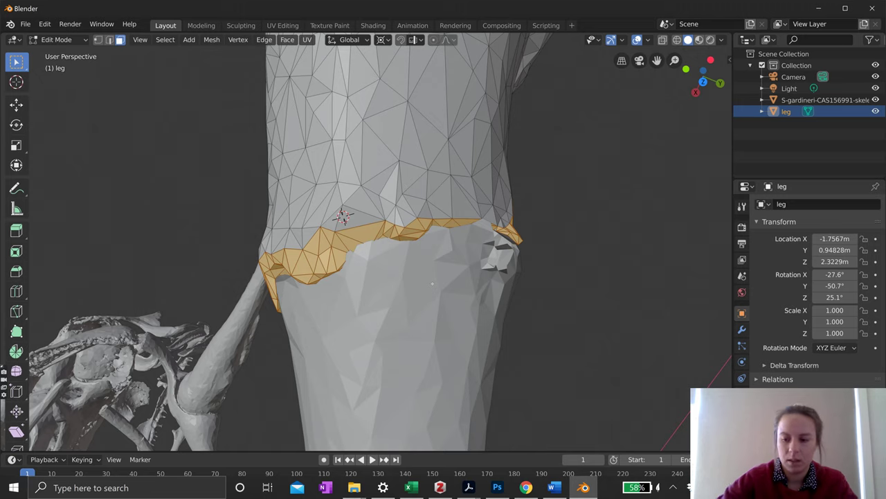
key(x)
click(432, 284)
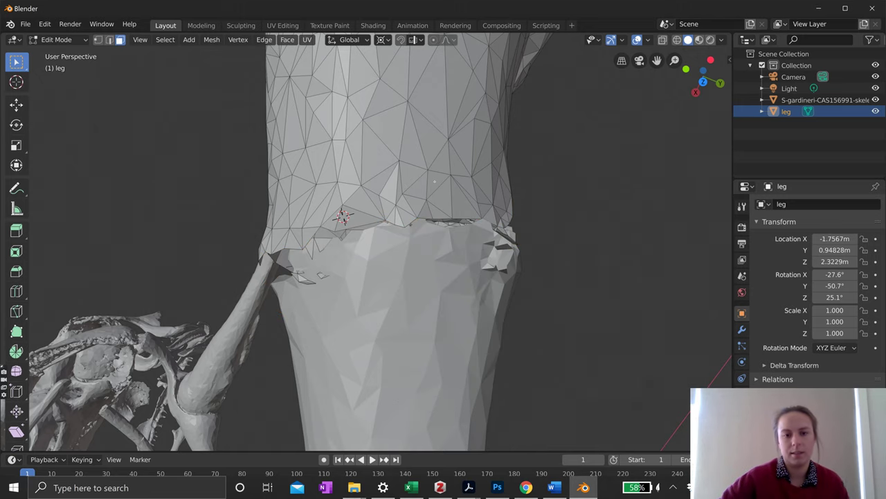
- Hide the skeleton to expose the leg's broken rim, delete the stray floating faces there, and show the skeleton again
middle_drag(442, 188, 405, 298)
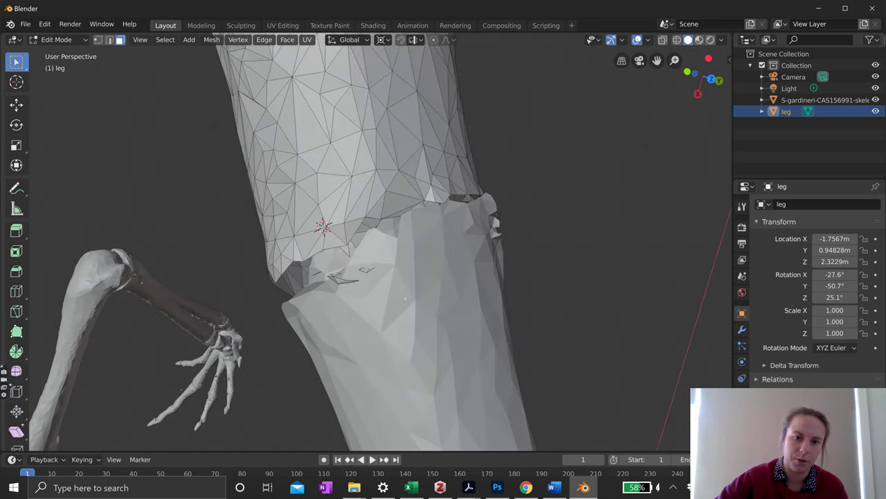
drag(405, 299, 405, 299)
middle_drag(405, 299, 450, 291)
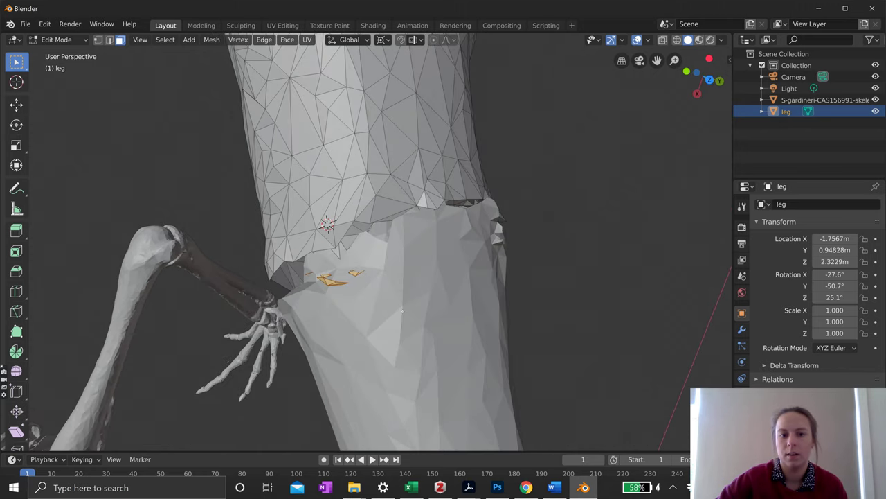
click(875, 100)
middle_drag(346, 291, 485, 298)
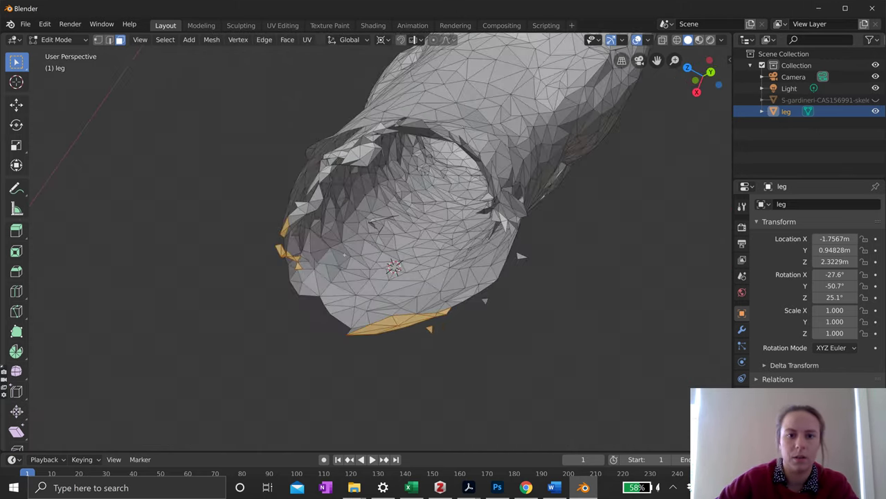
middle_drag(344, 254, 478, 318)
drag(455, 311, 401, 245)
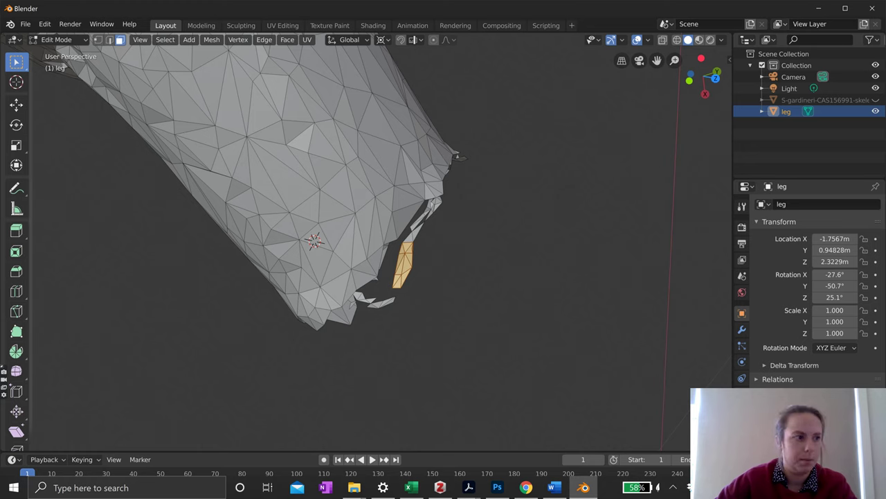
middle_drag(457, 156, 261, 194)
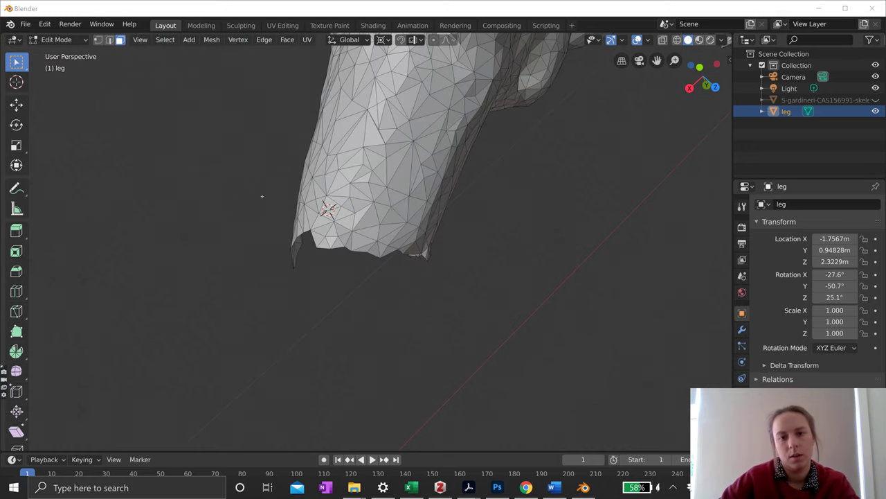
middle_drag(526, 183, 495, 160)
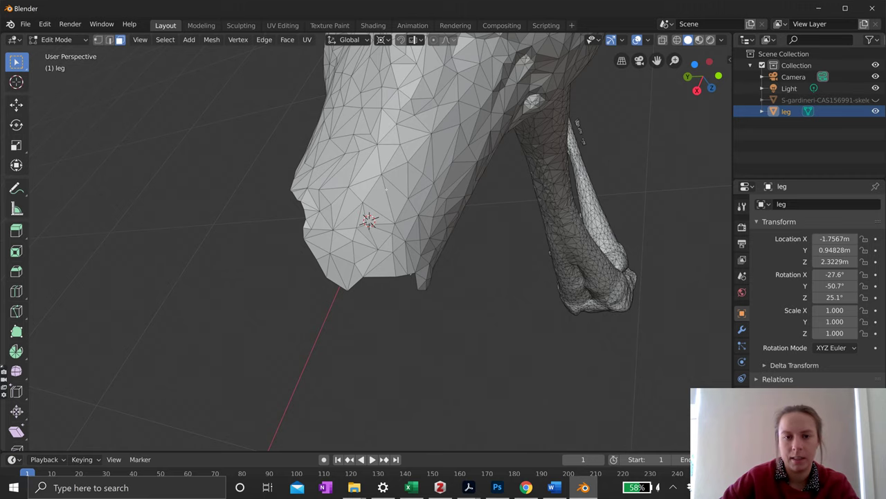
middle_drag(506, 277, 416, 305)
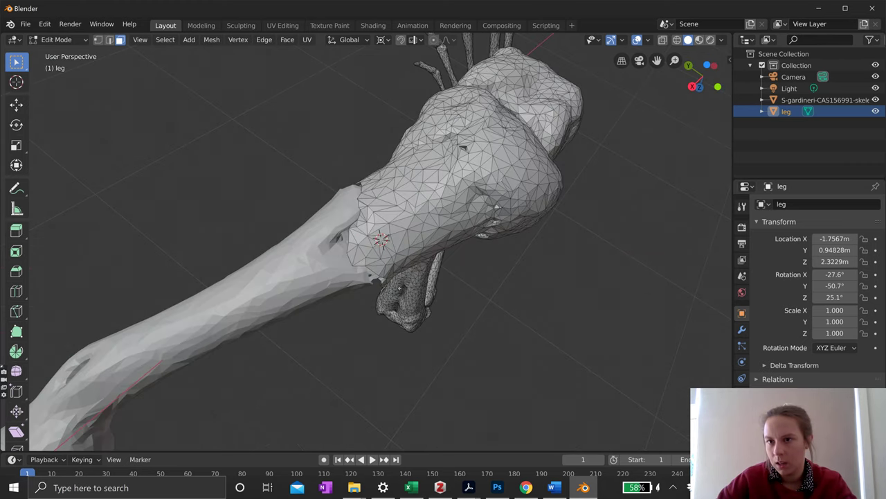
middle_drag(577, 233, 462, 291)
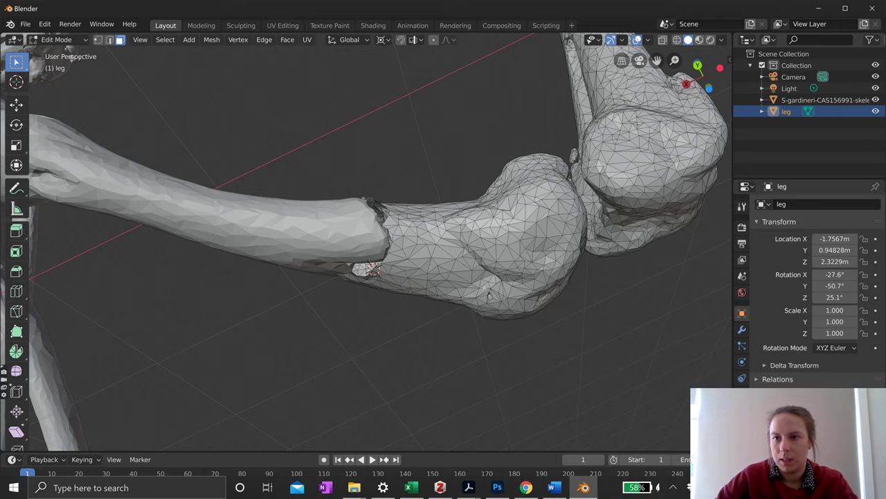
- Return to Object Mode, select the skeleton and the leg, and join them into one object
click(47, 40)
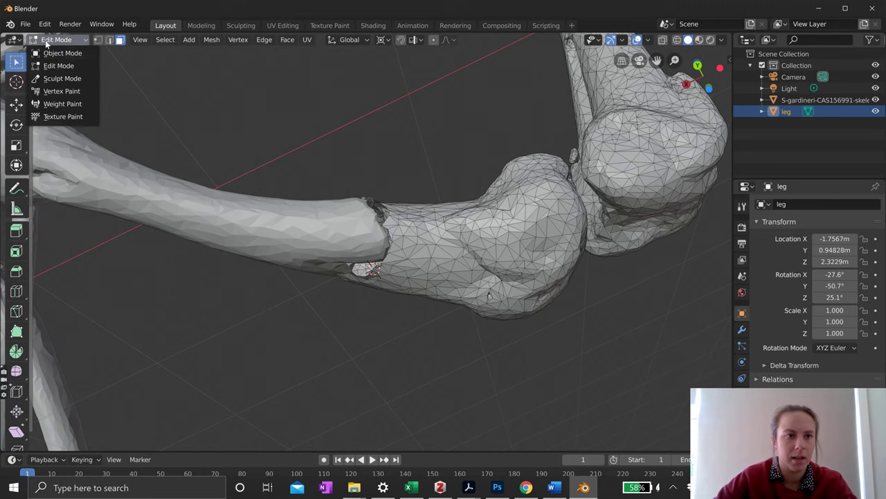
click(59, 56)
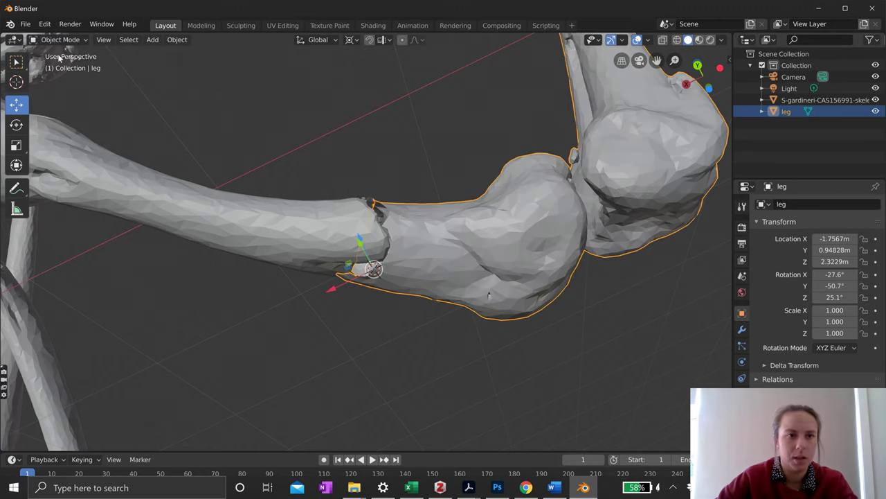
click(437, 367)
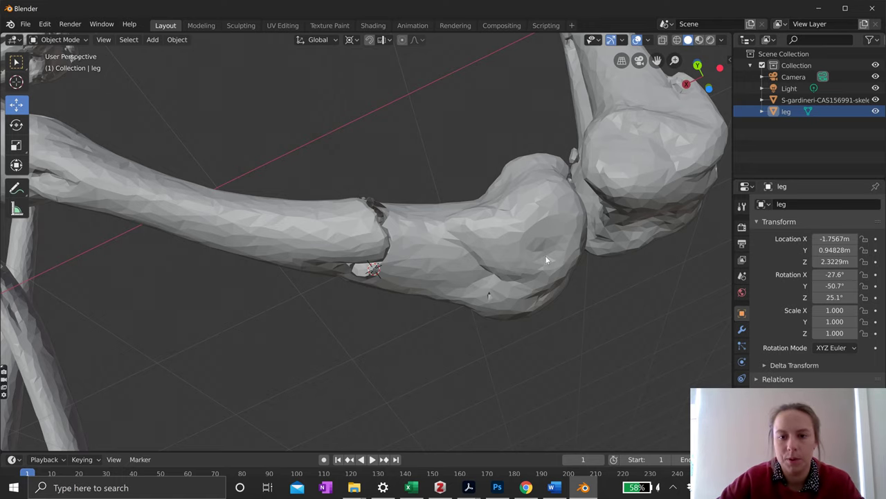
click(295, 239)
click(290, 235)
scroll(290, 234, down, 6)
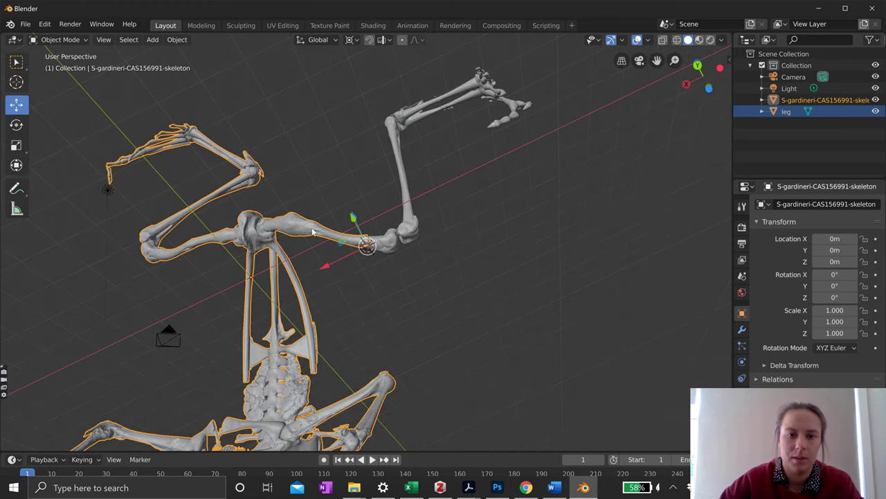
shift+click(414, 233)
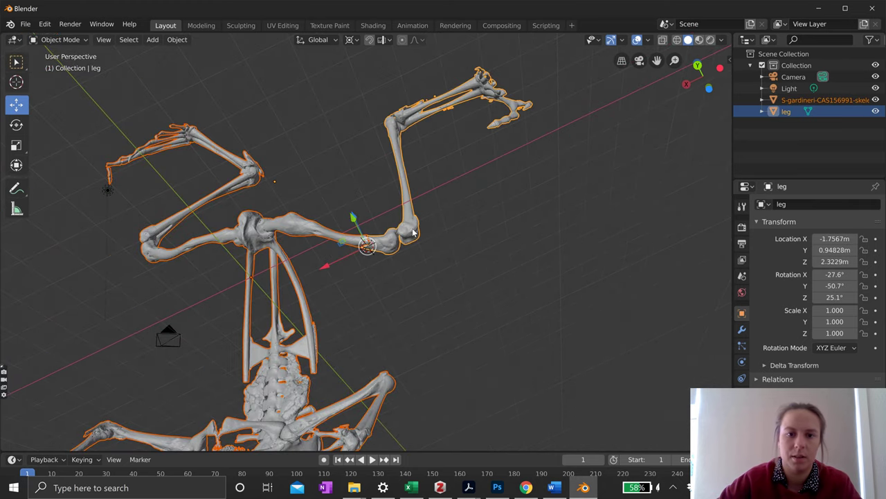
scroll(404, 247, down, 2)
scroll(398, 236, up, 5)
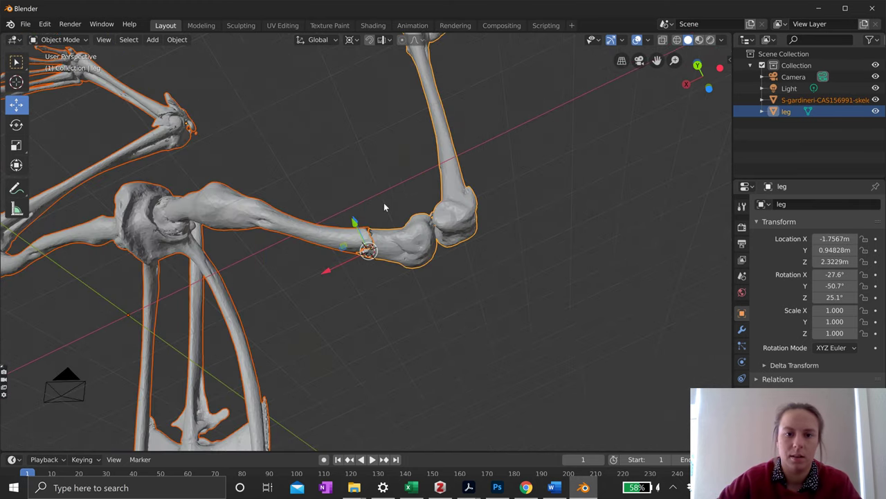
middle_drag(383, 202, 419, 237)
right_click(419, 237)
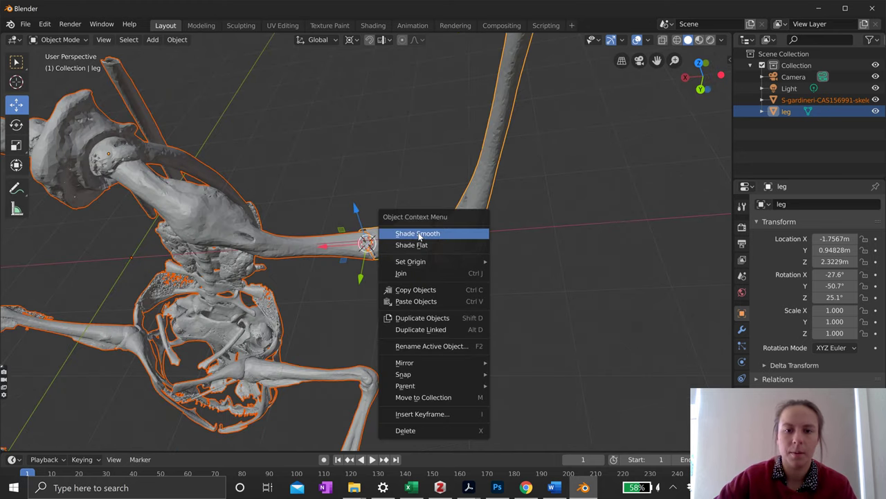
click(462, 276)
middle_drag(462, 298, 361, 403)
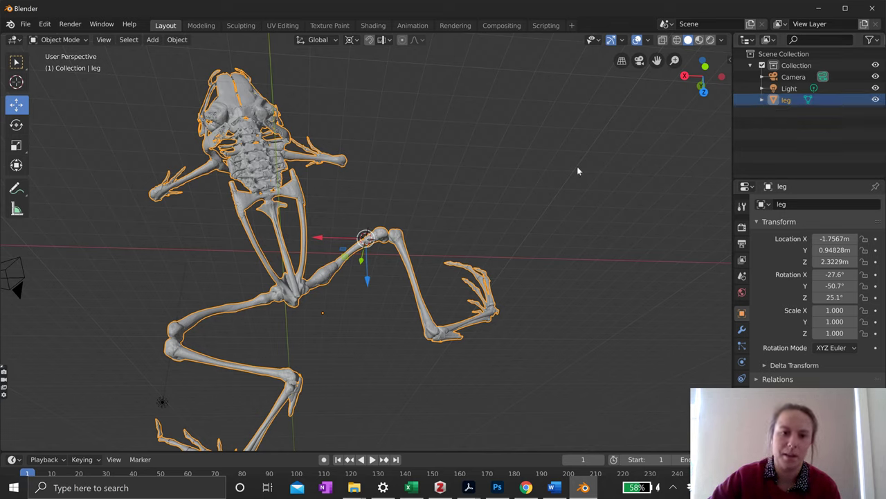
- Deselect the joined object and move the 3D cursor off the break by 4.82 m in X, 0.8 m in Y and 0.273 m in Z
click(326, 291)
click(16, 82)
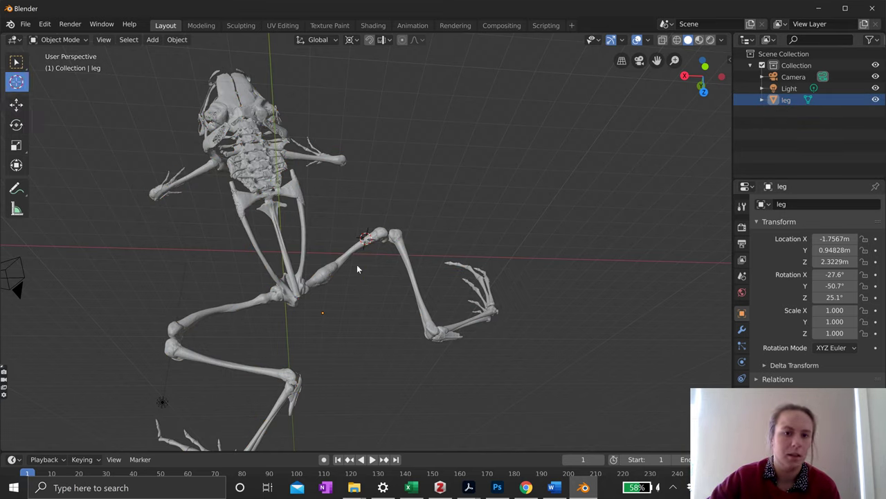
drag(372, 238, 257, 251)
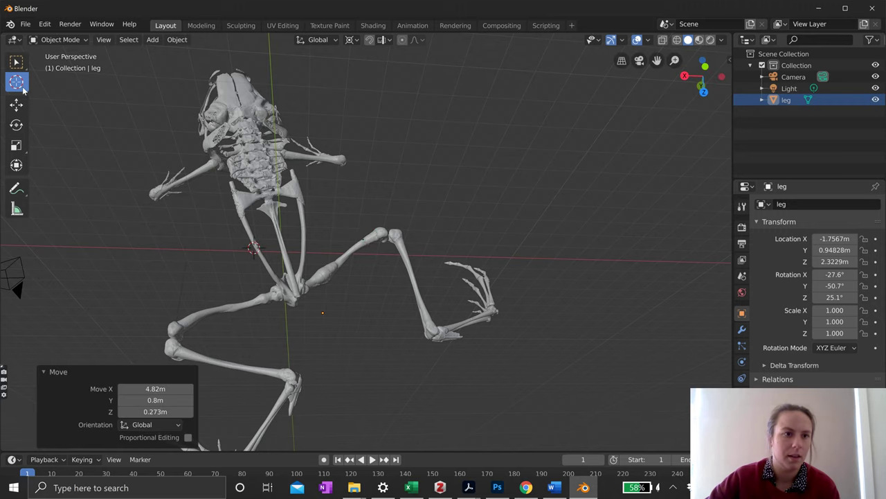
- Enter Edit Mode on the joined object and deselect all of its geometry around the break
middle_drag(269, 269, 374, 311)
scroll(344, 311, up, 5)
scroll(344, 312, down, 6)
scroll(387, 317, up, 4)
scroll(373, 311, up, 3)
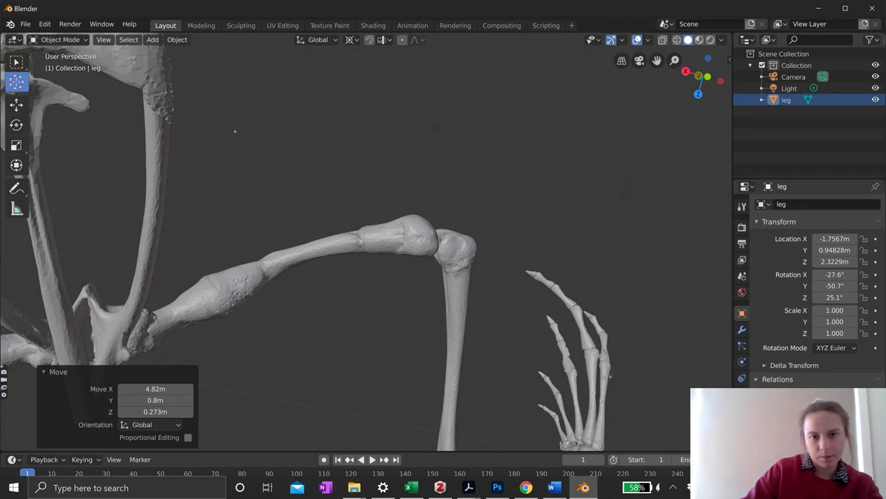
key(Tab)
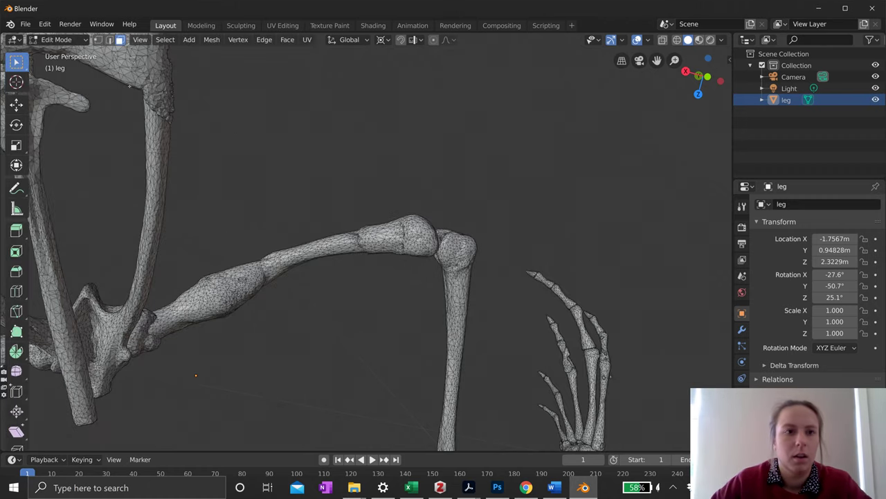
scroll(367, 242, up, 8)
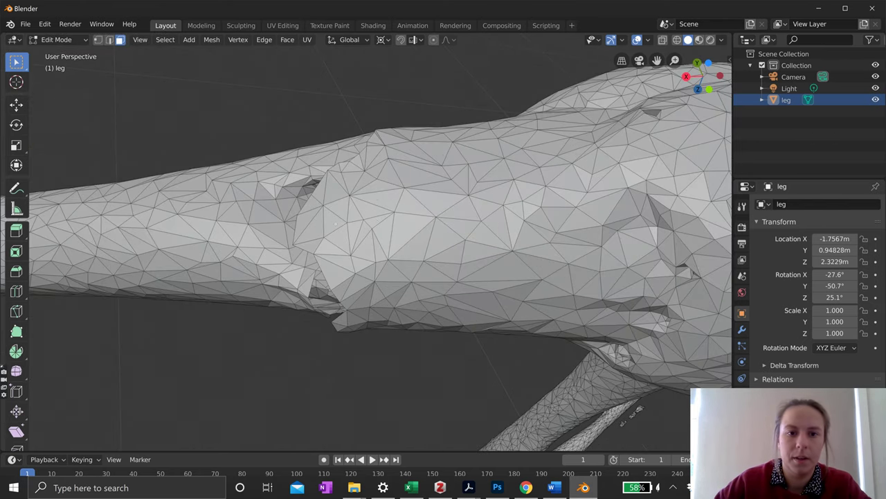
middle_drag(336, 224, 277, 291)
key(alt+a)
middle_drag(327, 233, 432, 201)
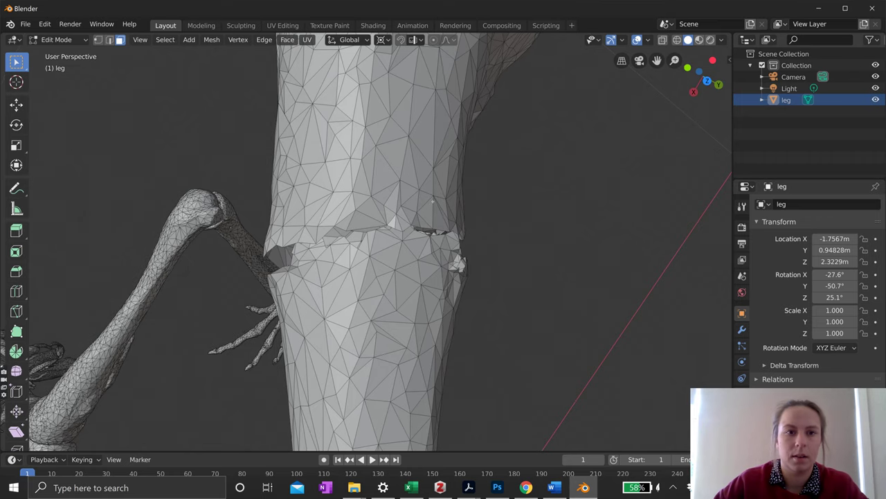
- Switch to vertex selection and bridge the break with a four-sided face between two vertices on each opposing rim
click(98, 40)
middle_drag(471, 173, 554, 199)
scroll(443, 239, up, 4)
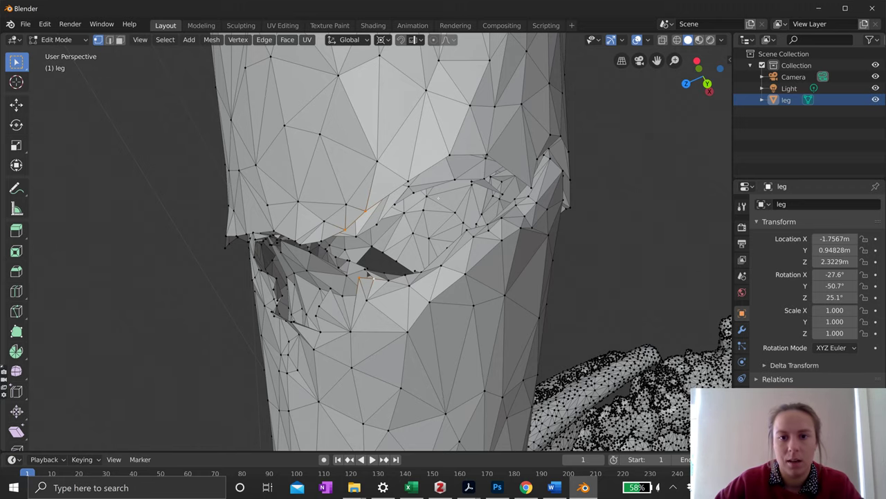
middle_drag(448, 334, 455, 342)
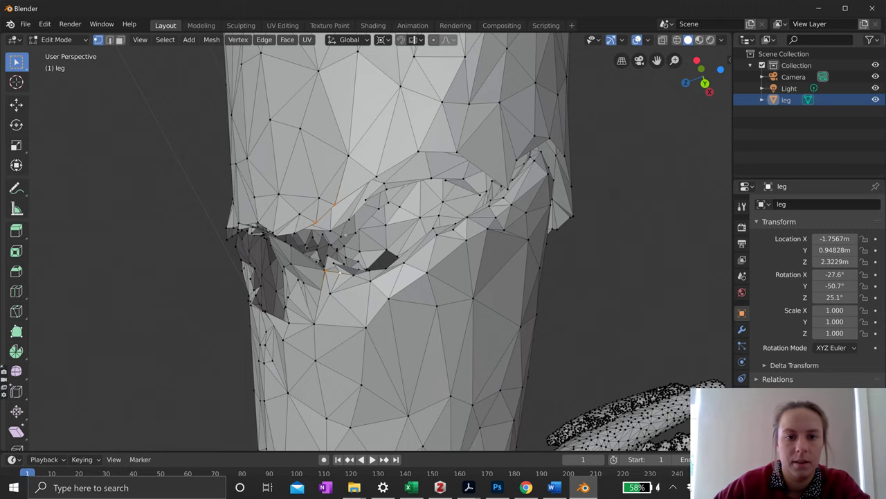
click(329, 236)
scroll(329, 235, up, 6)
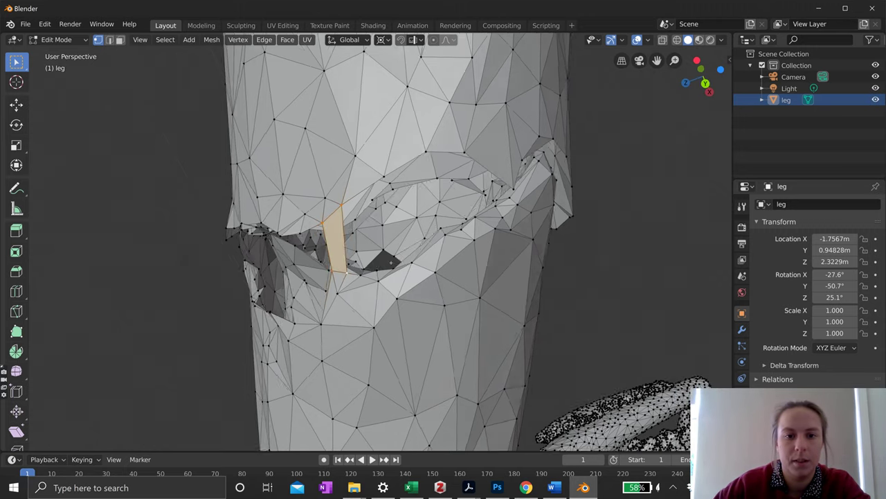
- Create a second four-vertex bridging face across the break at the other end of the open gap
scroll(388, 243, down, 5)
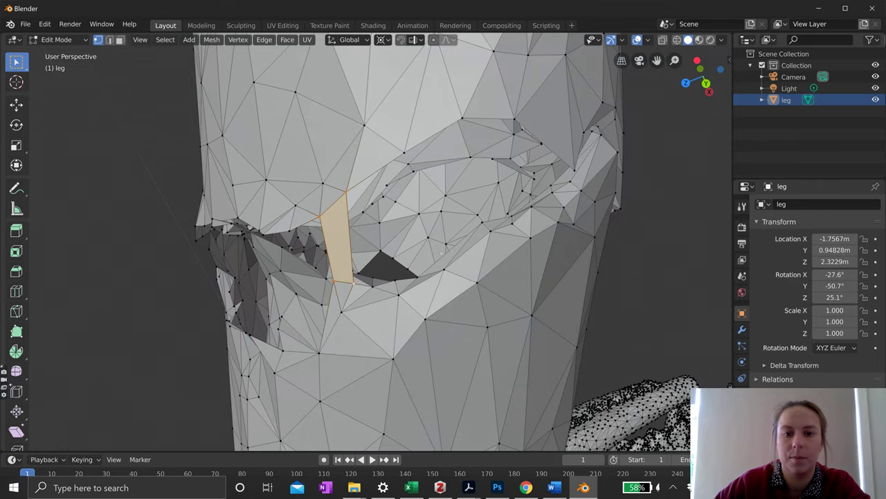
middle_drag(449, 251, 409, 260)
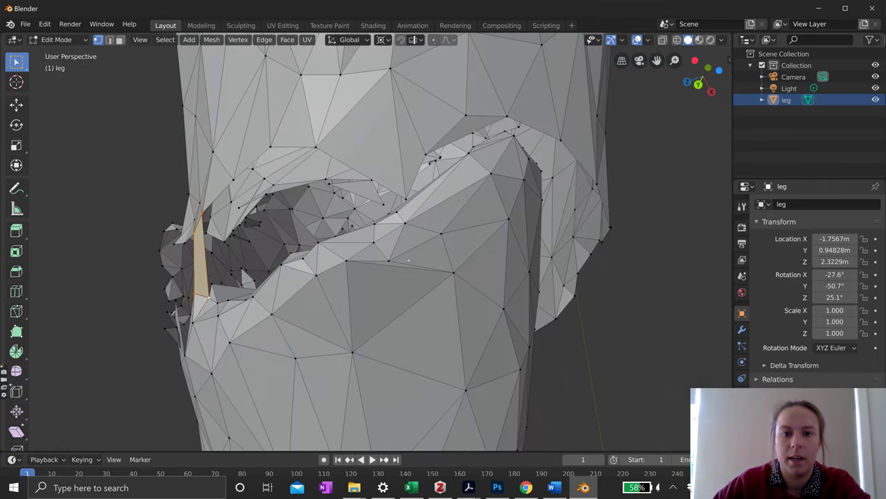
scroll(408, 260, up, 2)
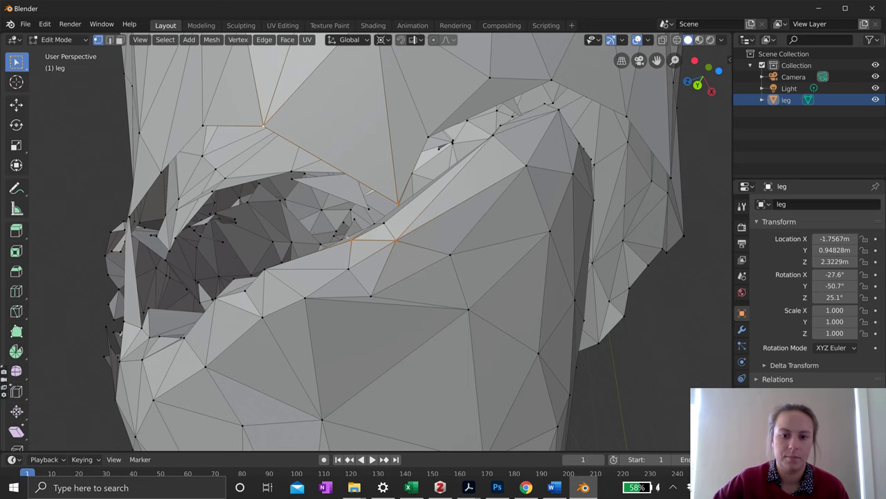
middle_drag(371, 243, 432, 244)
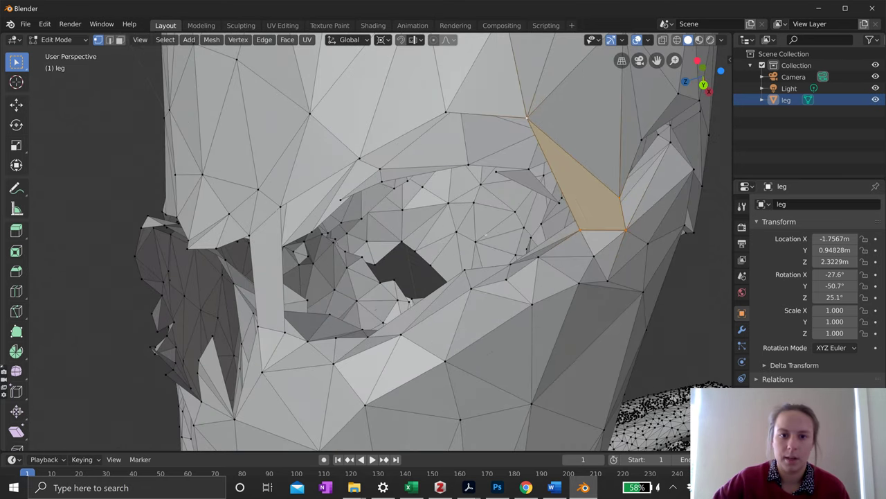
- Switch to face selection, select the inward-folded faces along the leg rim between the two bridging faces, and delete them
middle_drag(486, 235, 513, 229)
middle_drag(485, 277, 459, 321)
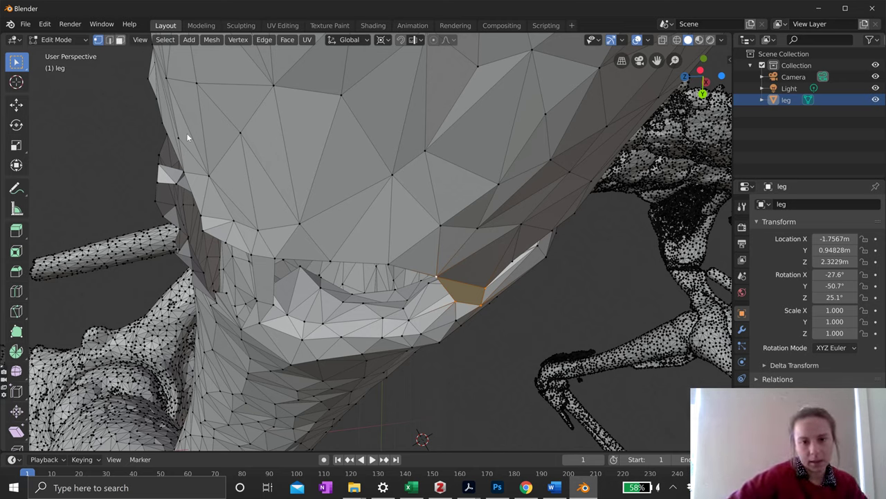
key(3)
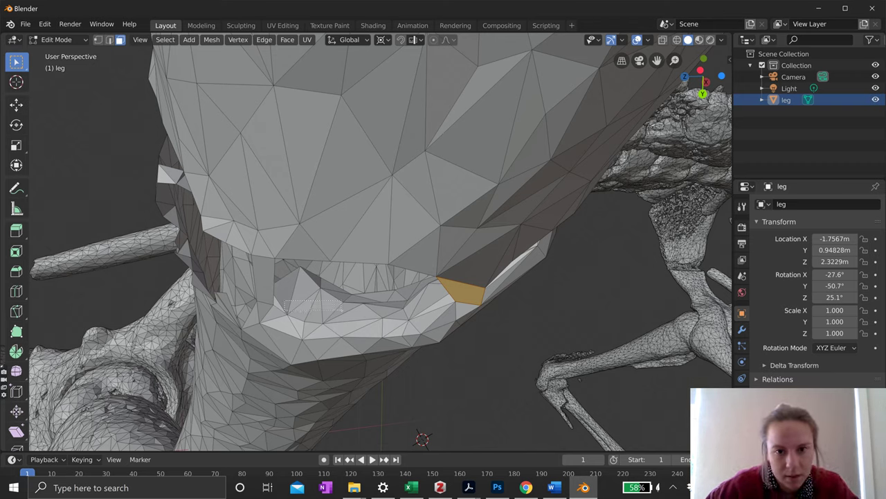
drag(284, 299, 432, 299)
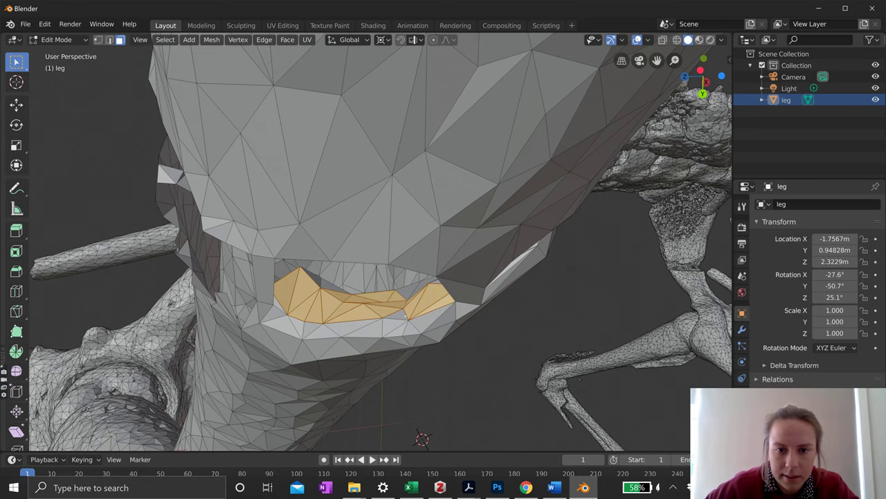
middle_drag(357, 344, 359, 413)
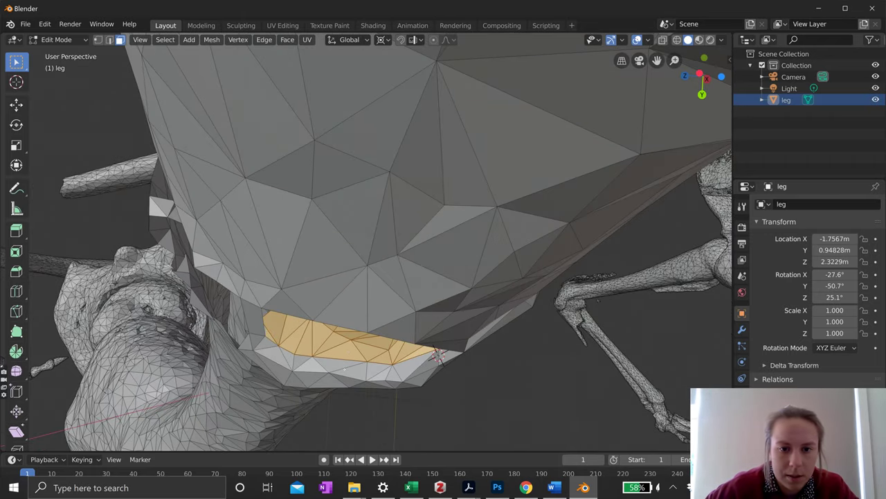
middle_drag(438, 355, 408, 296)
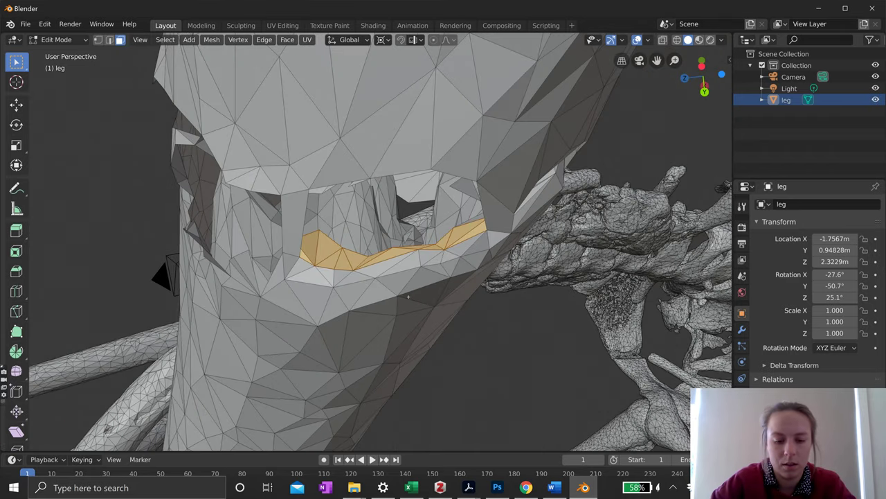
key(x)
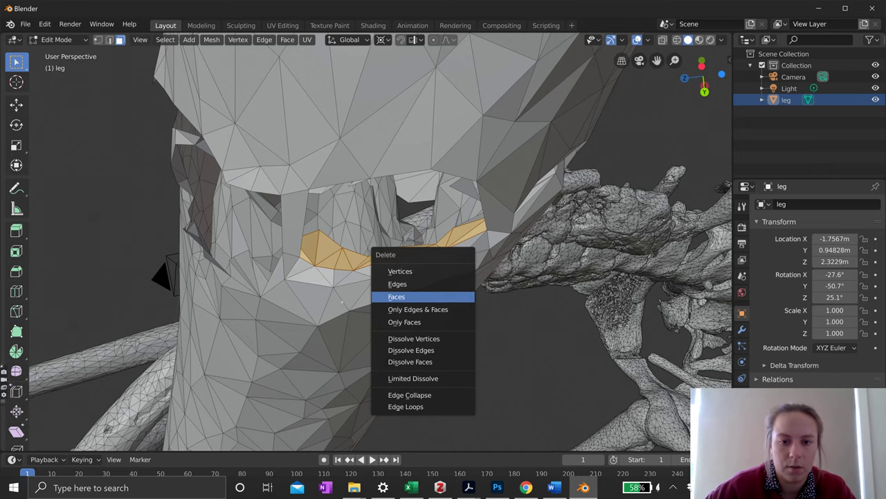
key(Return)
- Select the single stray face left at the far end of the gap's rim and delete it
middle_drag(396, 296, 443, 165)
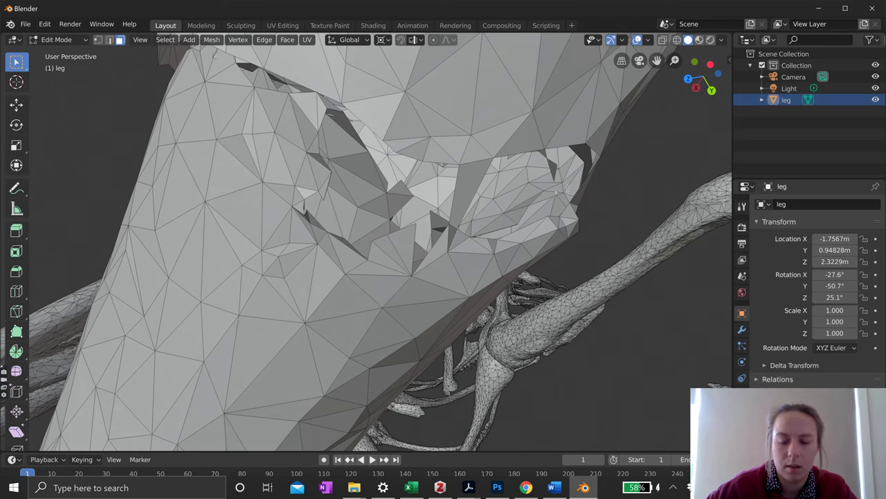
click(566, 187)
key(x)
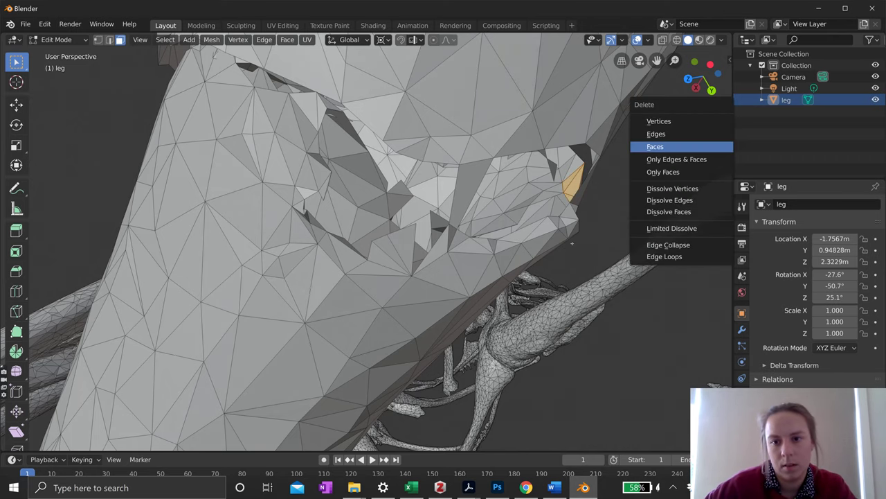
key(Return)
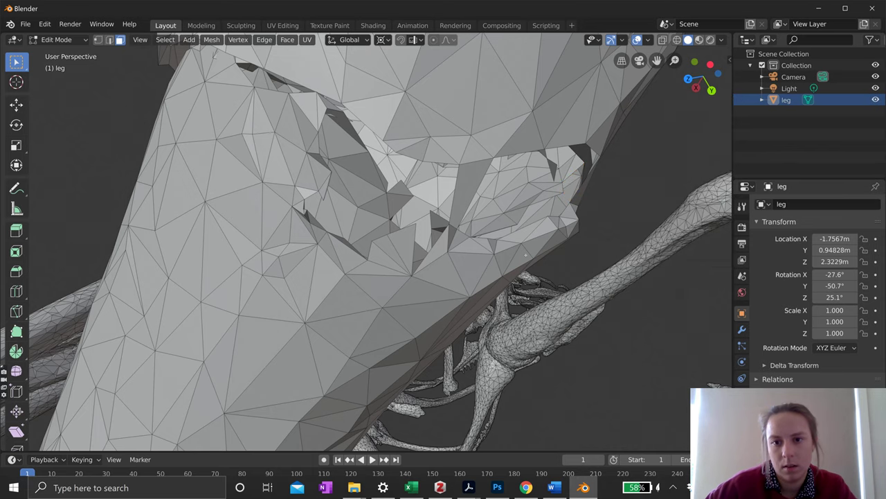
- Select the rim face beside the first bridge and use Select Loops > Edge Loops to outline the hole between the bridges
middle_drag(526, 255, 288, 269)
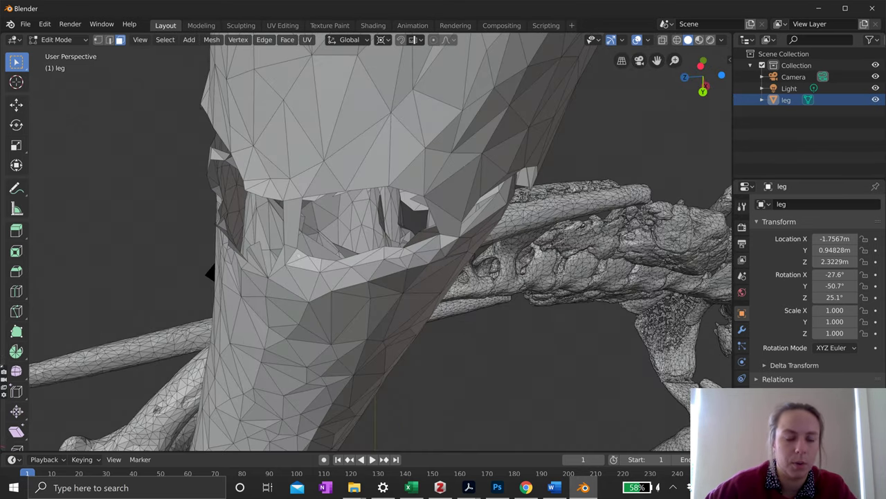
click(296, 256)
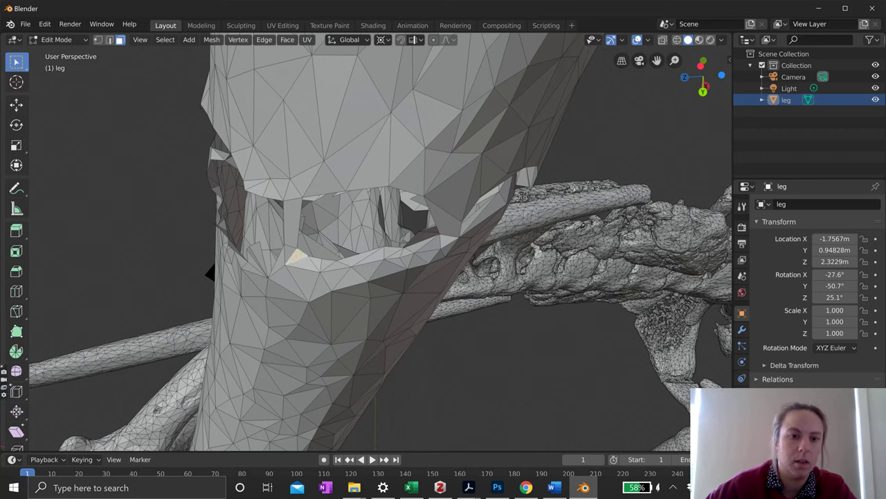
click(173, 41)
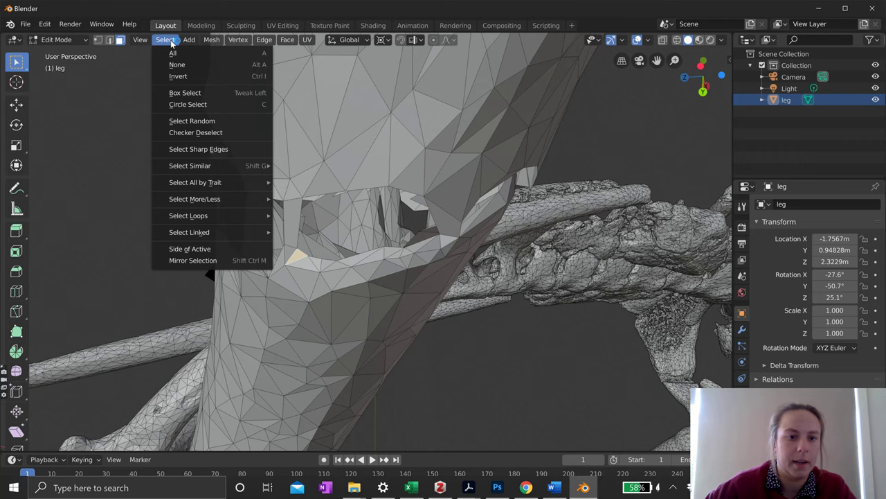
click(233, 216)
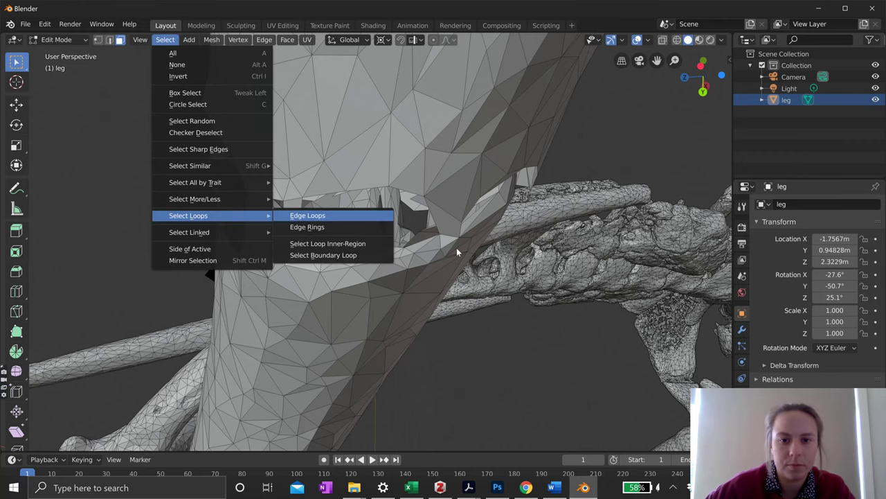
key(Return)
scroll(456, 247, up, 4)
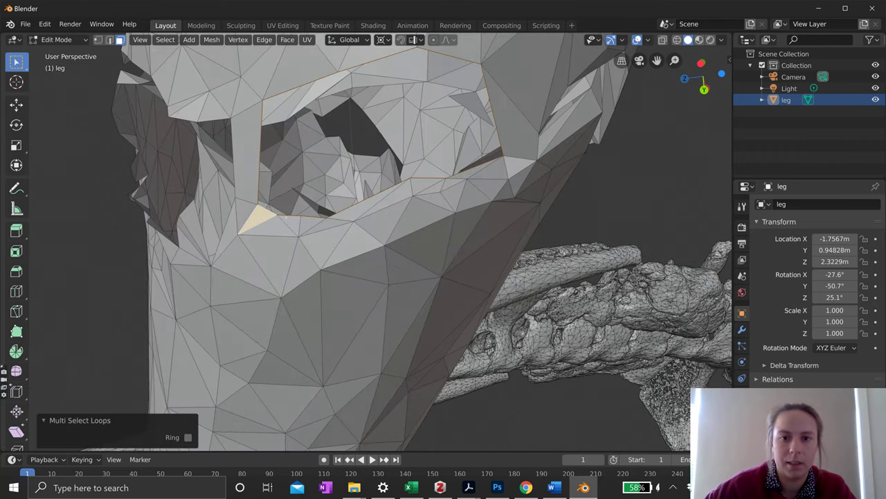
mouse_move(381, 242)
middle_down()
mouse_move(384, 204)
mouse_move(384, 235)
middle_up()
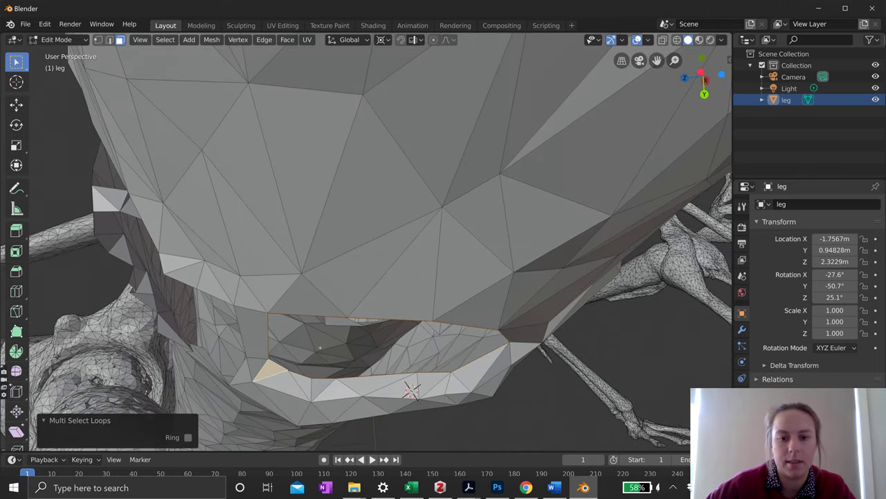
middle_drag(374, 416, 348, 297)
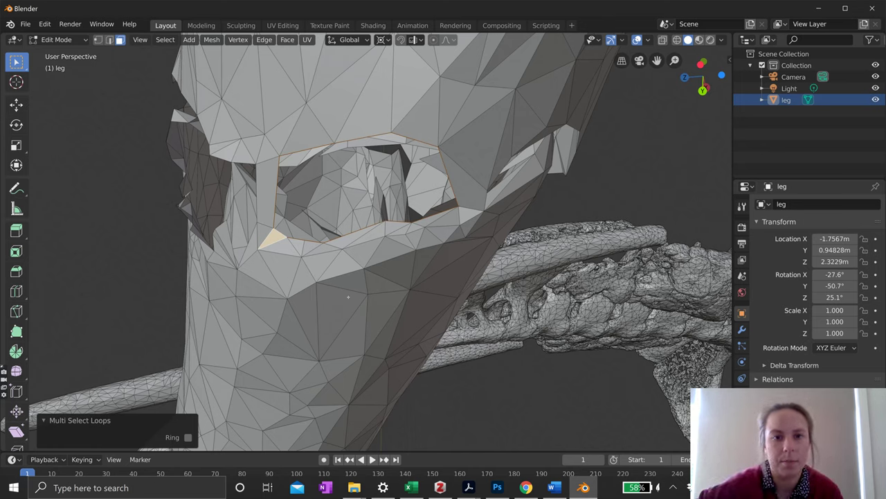
- Fill the outlined hole between the two bridging faces with triangulated faces
key(alt+f)
middle_drag(348, 297, 329, 345)
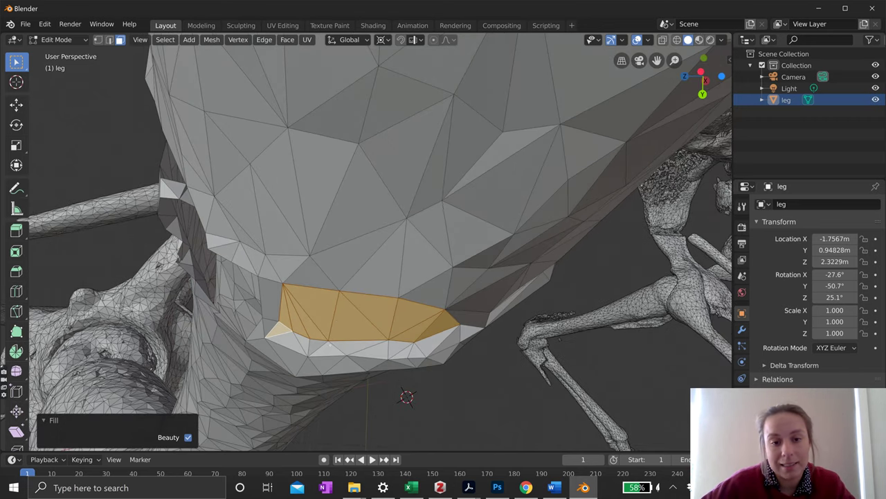
middle_drag(433, 347, 423, 323)
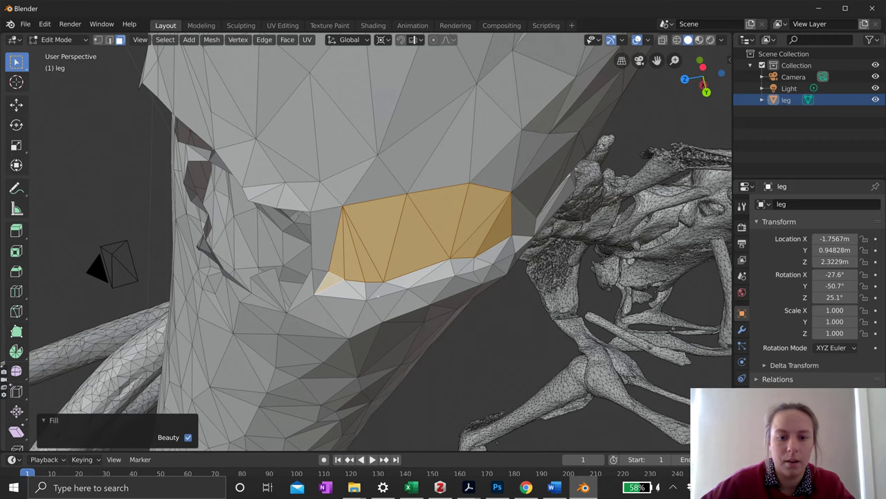
- Examine the seam from all around the leg for gaps that still need bridging
middle_drag(377, 295, 263, 347)
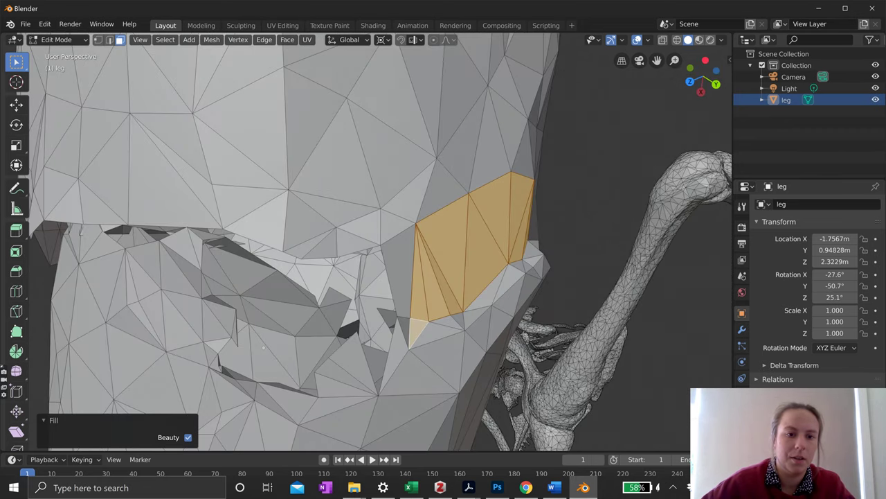
scroll(263, 348, down, 3)
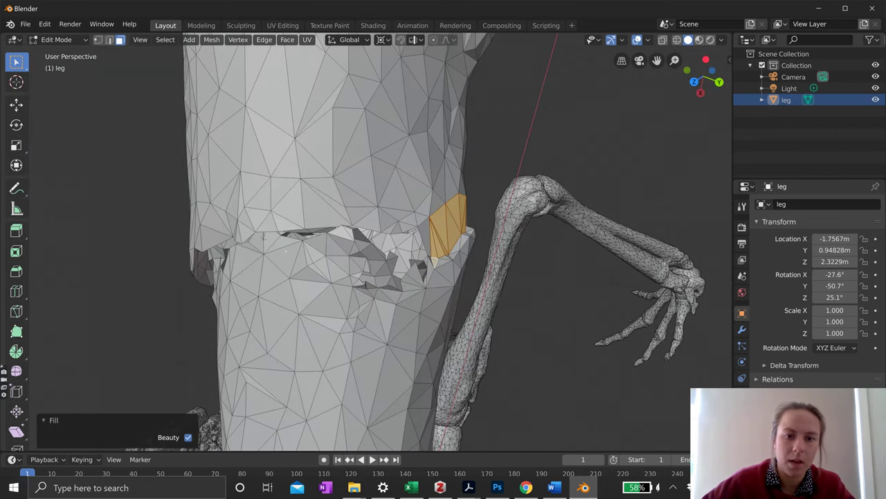
middle_drag(285, 251, 344, 275)
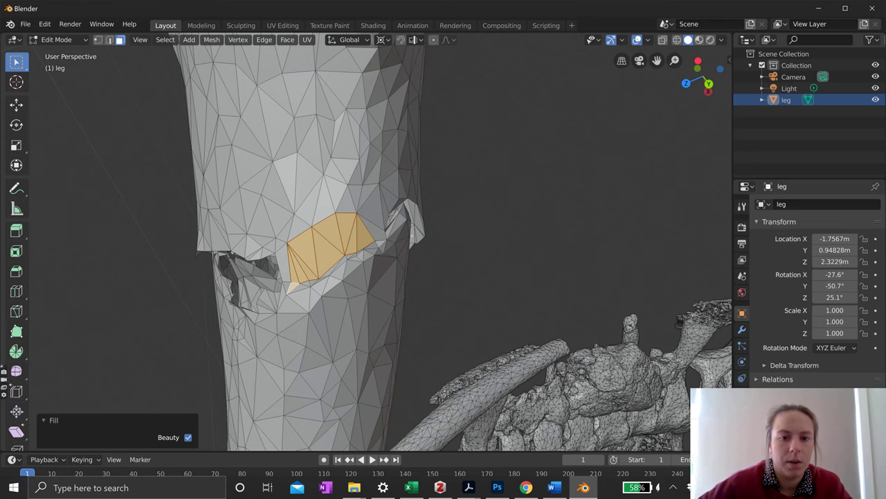
middle_drag(381, 243, 450, 235)
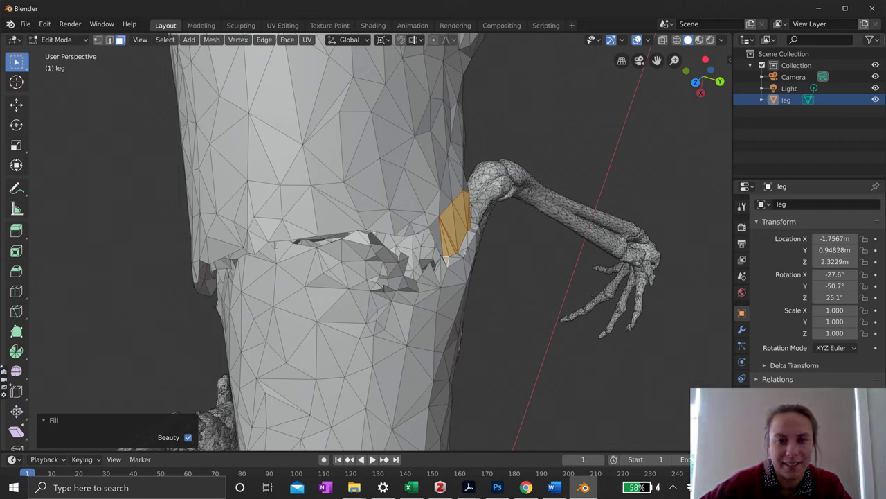
click(16, 251)
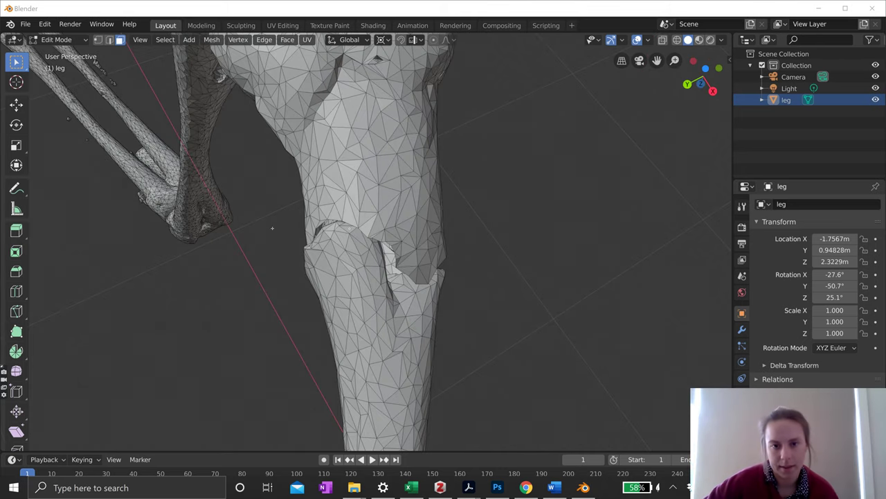
middle_drag(433, 227, 295, 236)
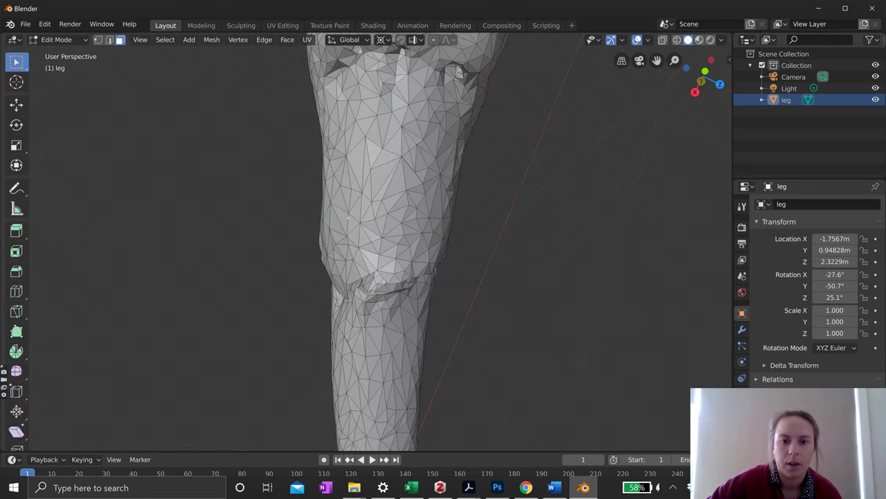
- With X-ray on, select a band of faces all around the leg's seam, including the faces on the far side
middle_drag(349, 217, 434, 259)
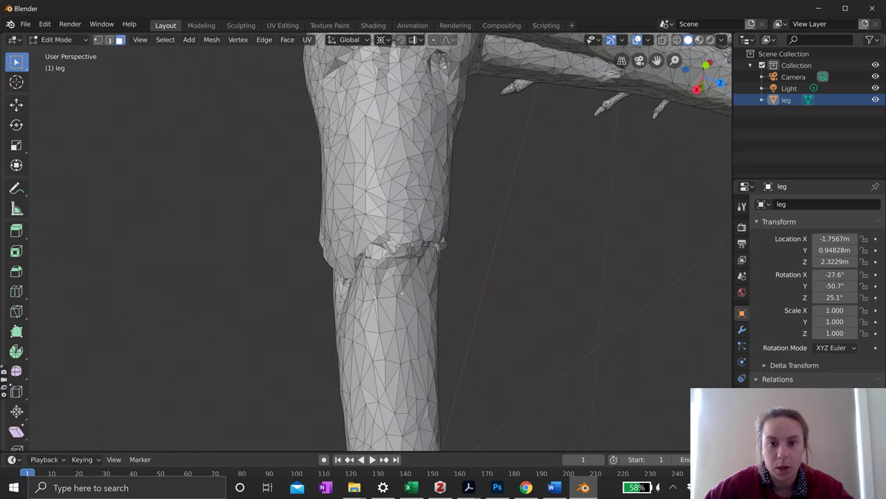
key(alt+z)
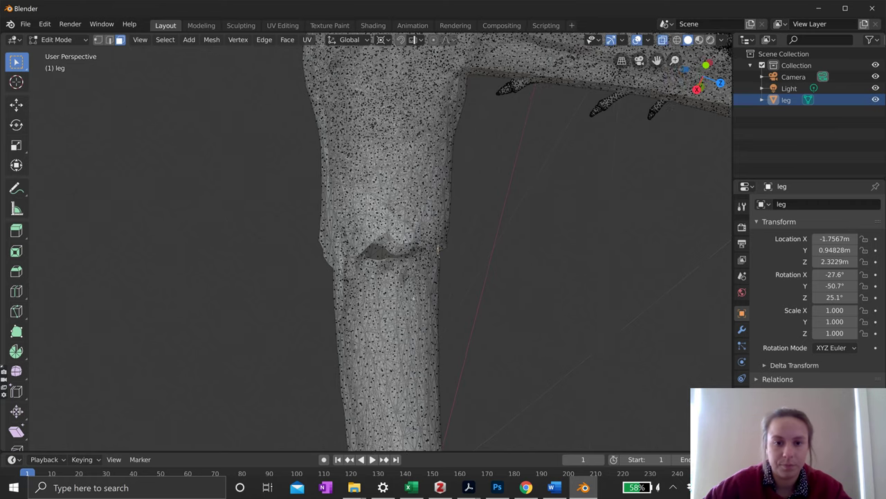
middle_drag(402, 293, 426, 206)
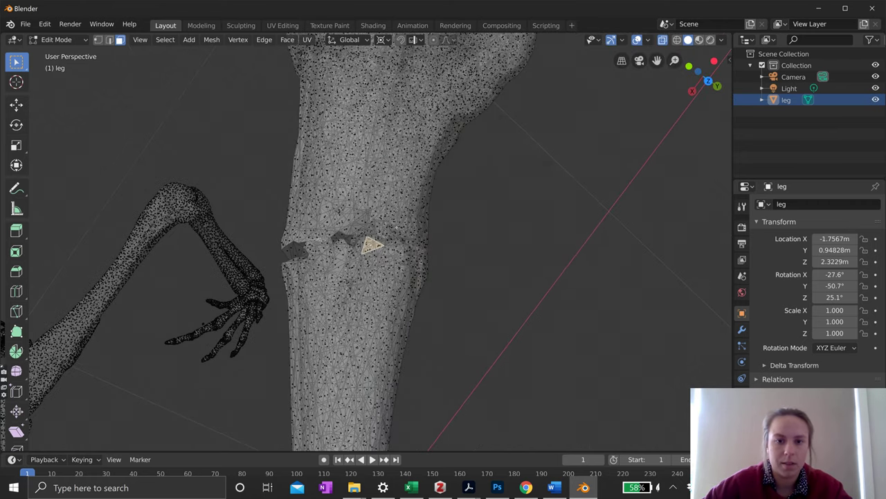
drag(421, 208, 269, 300)
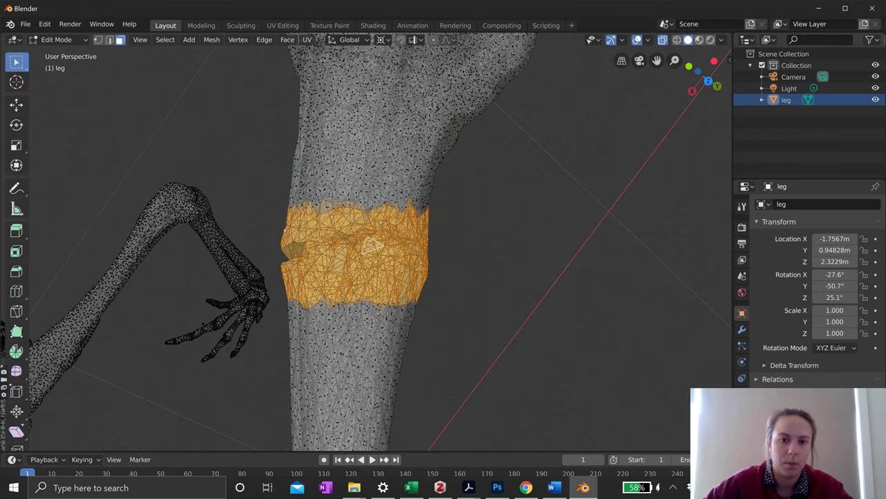
middle_drag(372, 245, 478, 256)
key(alt+z)
- Apply Decimate Geometry to the selected seam faces with a ratio of 0.5
click(219, 40)
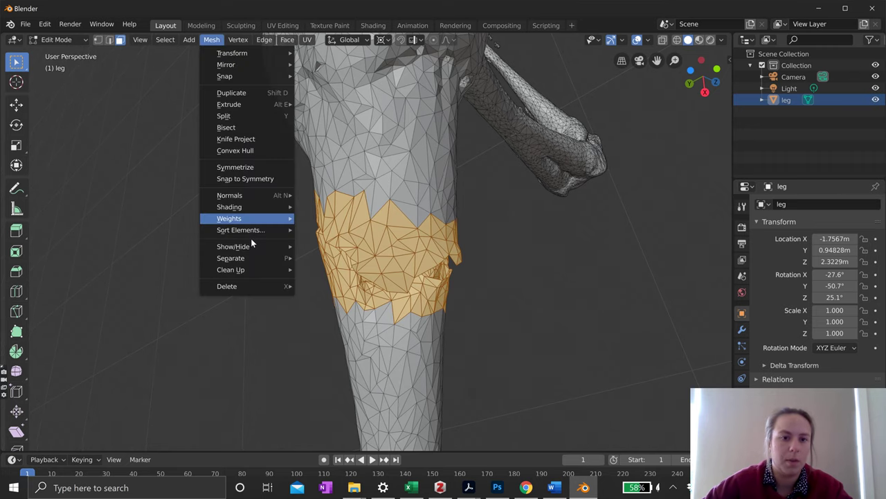
mouse_move(303, 272)
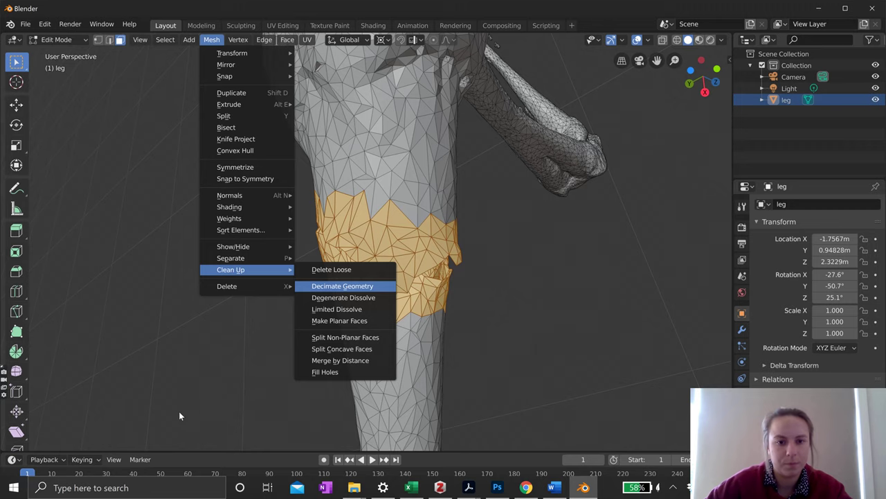
key(Return)
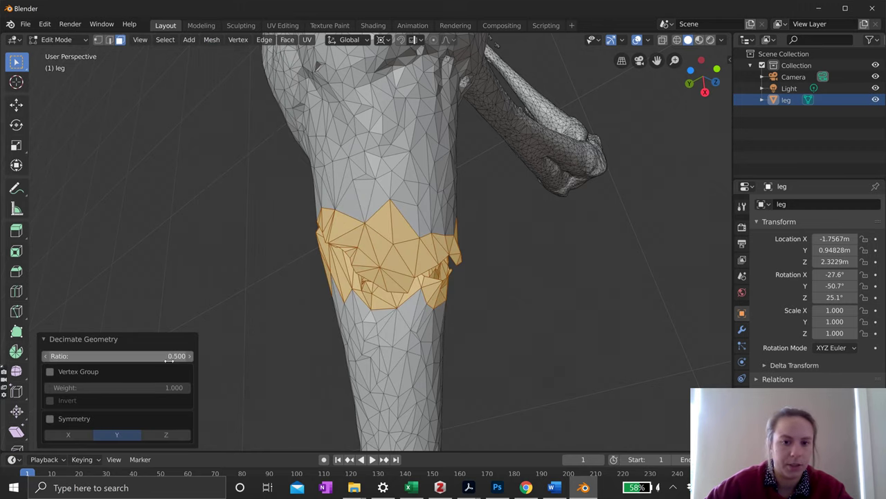
- Examine the decimated seam from several sides for remaining gaps, and check the reattached leg against the whole skeleton
middle_drag(346, 277, 491, 221)
middle_drag(492, 221, 436, 235)
middle_drag(547, 50, 484, 280)
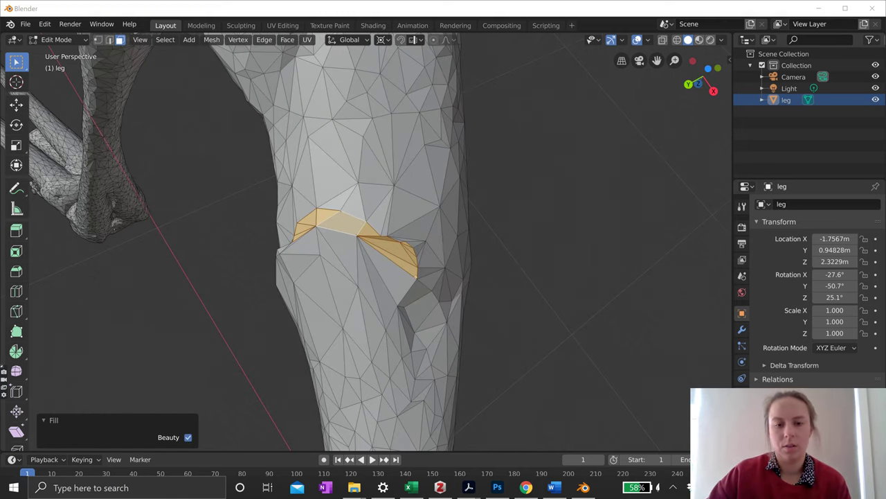
middle_drag(444, 236, 466, 240)
middle_drag(510, 262, 364, 230)
middle_drag(364, 290, 368, 321)
scroll(368, 234, down, 4)
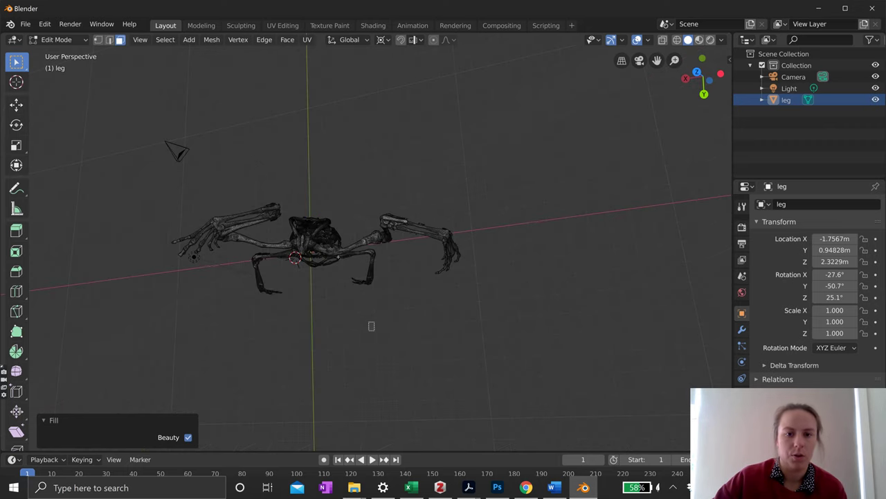
key(ctrl+z)
middle_drag(357, 293, 341, 362)
scroll(349, 330, up, 3)
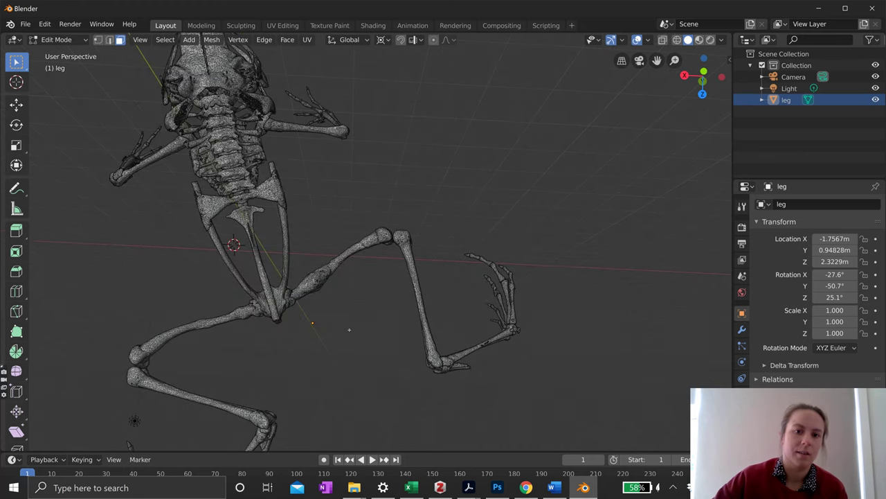
middle_drag(349, 330, 414, 113)
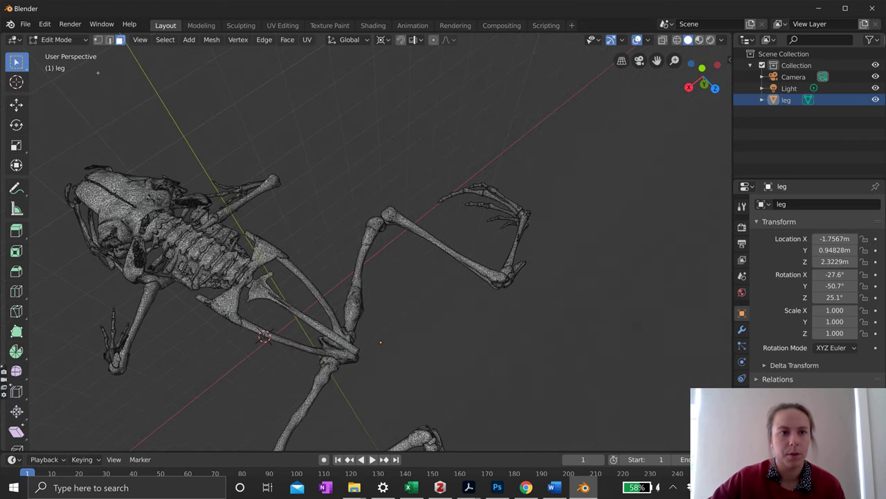
- Switch the skeleton to Object Mode and move the 3D cursor away from the bones
click(56, 40)
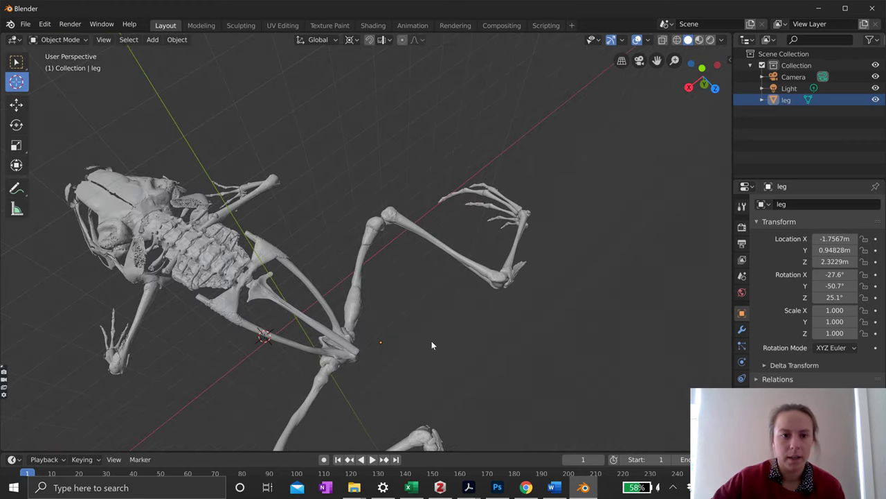
middle_drag(432, 344, 409, 350)
drag(303, 225, 302, 315)
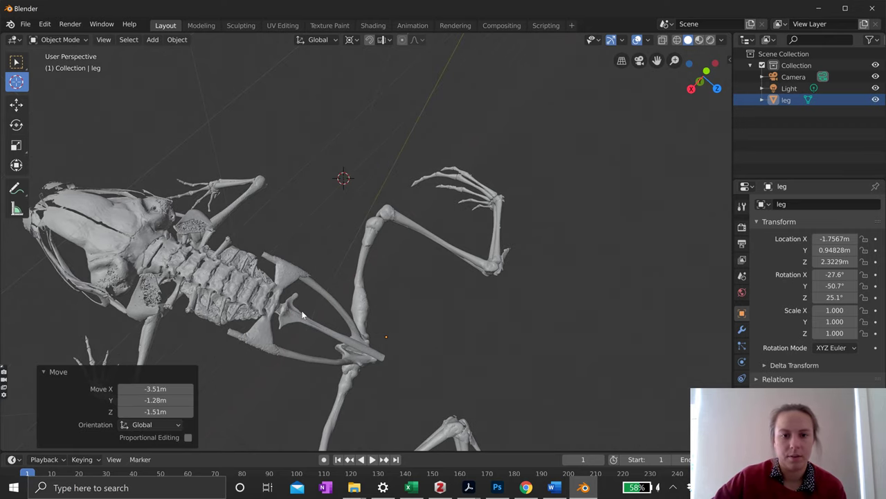
middle_drag(302, 315, 494, 283)
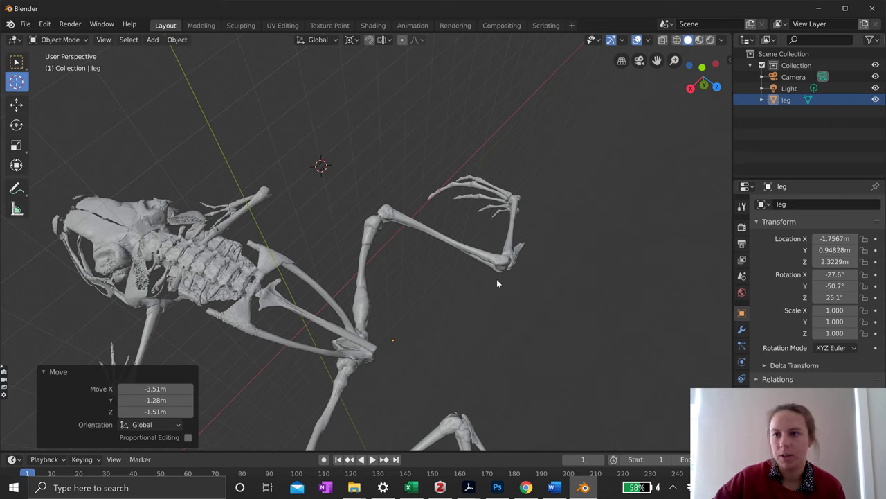
- Rename the joined skeleton object as frog-operation
click(787, 101)
double_click(788, 100)
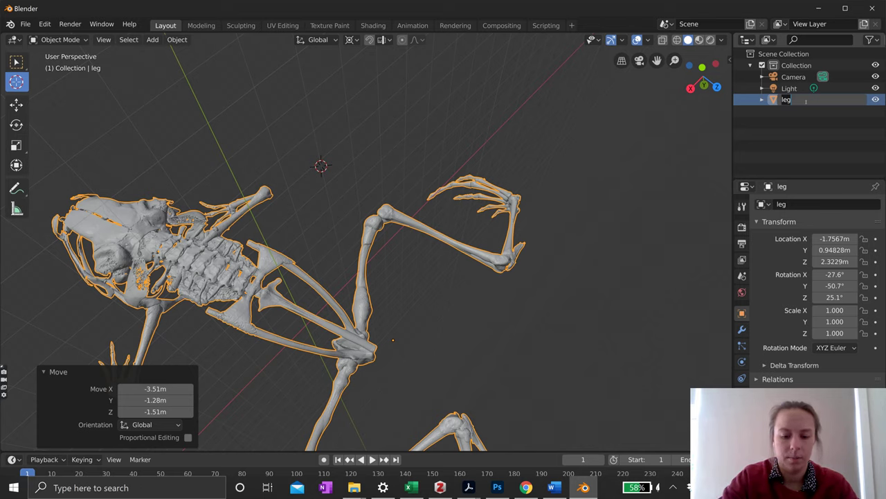
text(frog-)
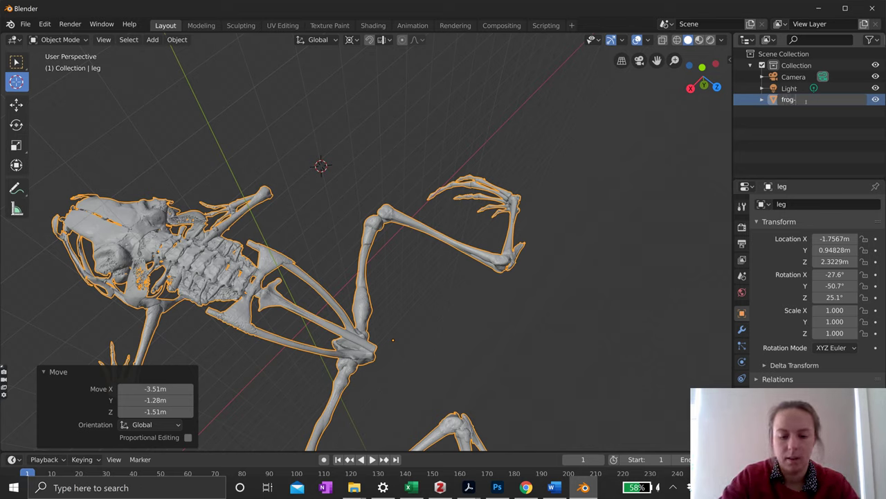
text(operation)
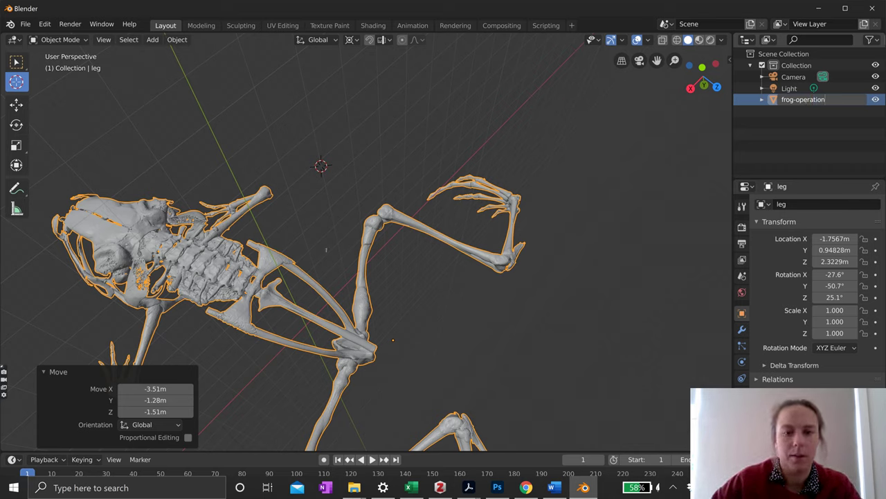
key(Return)
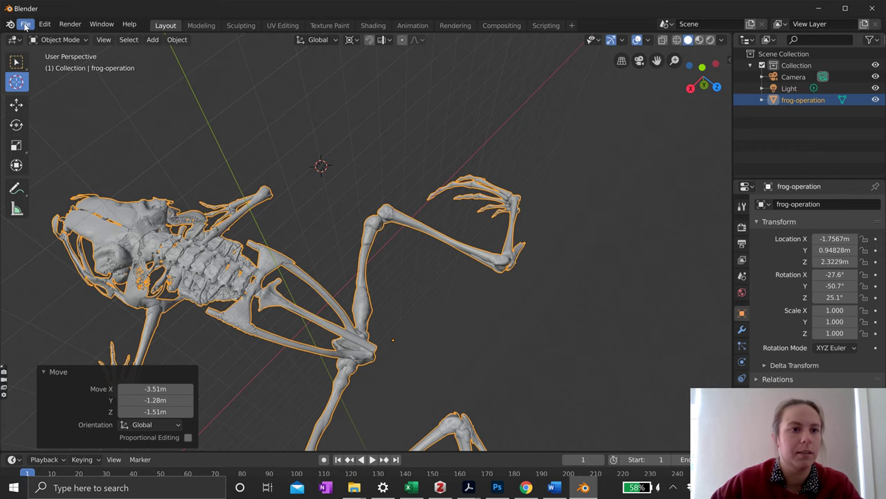
- Save the project as frog-operation.blend in the sooglossidae-seychellophryne-gardineri folder
click(25, 24)
middle_drag(228, 145, 404, 240)
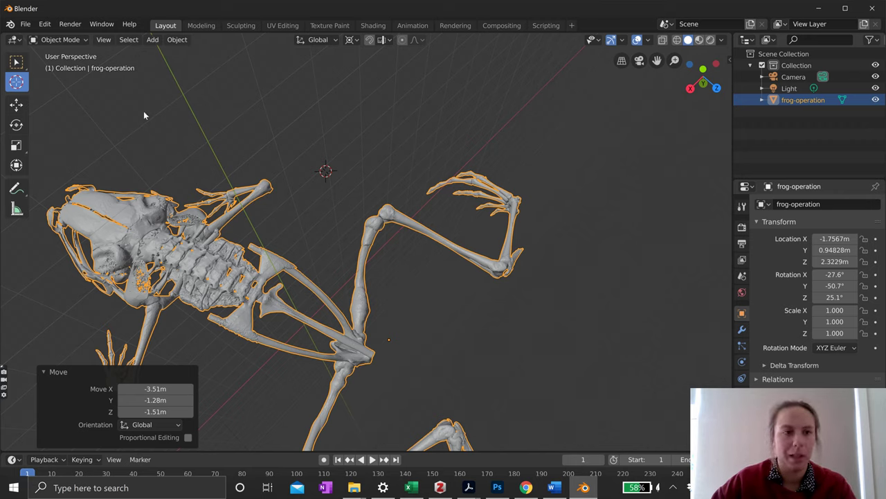
click(25, 24)
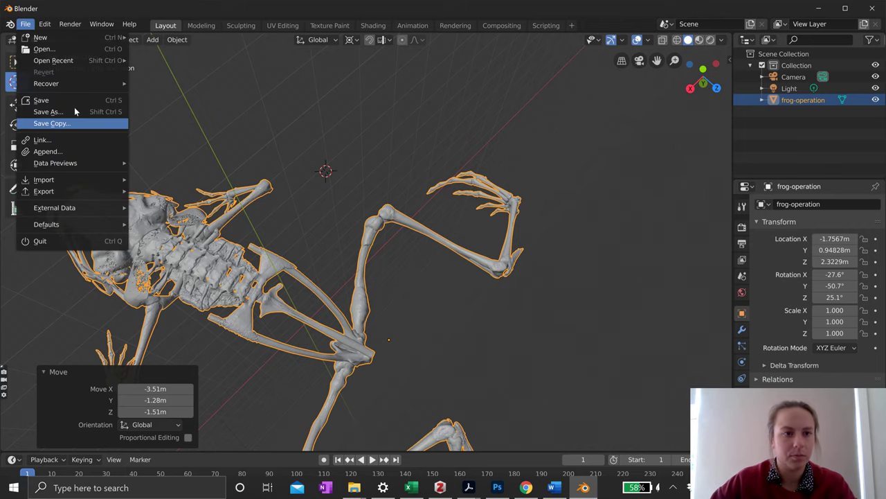
click(65, 101)
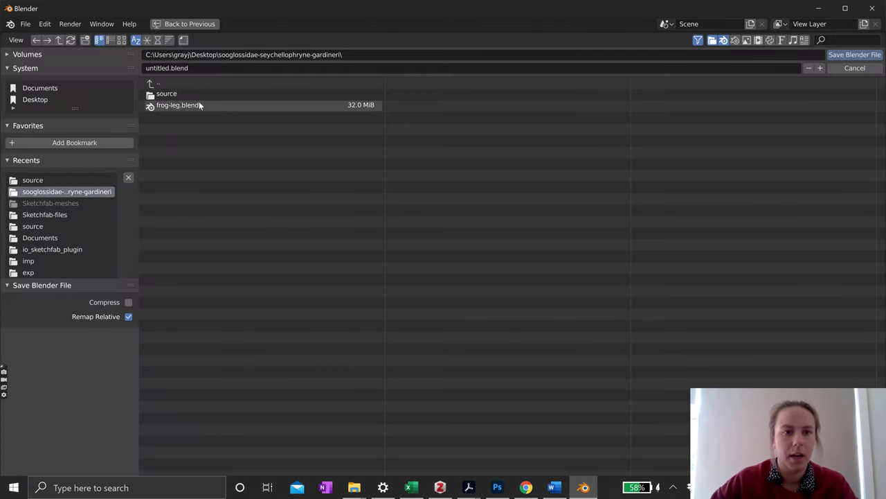
click(184, 69)
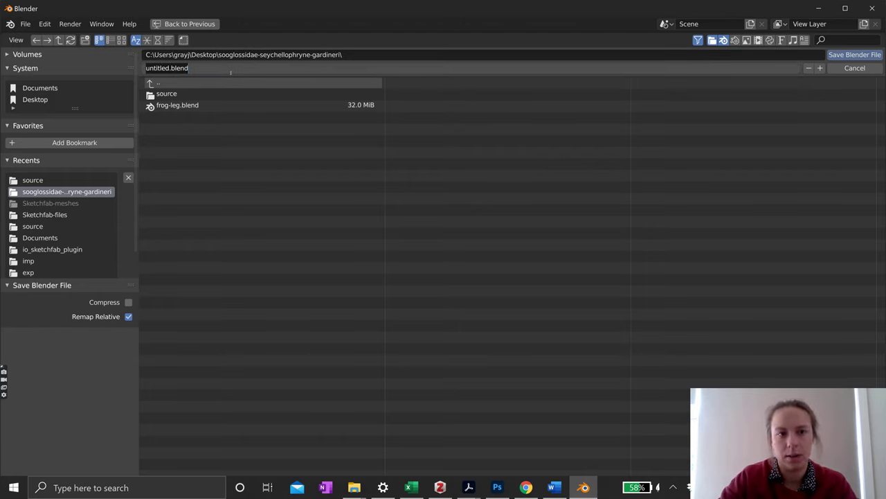
text(frog-)
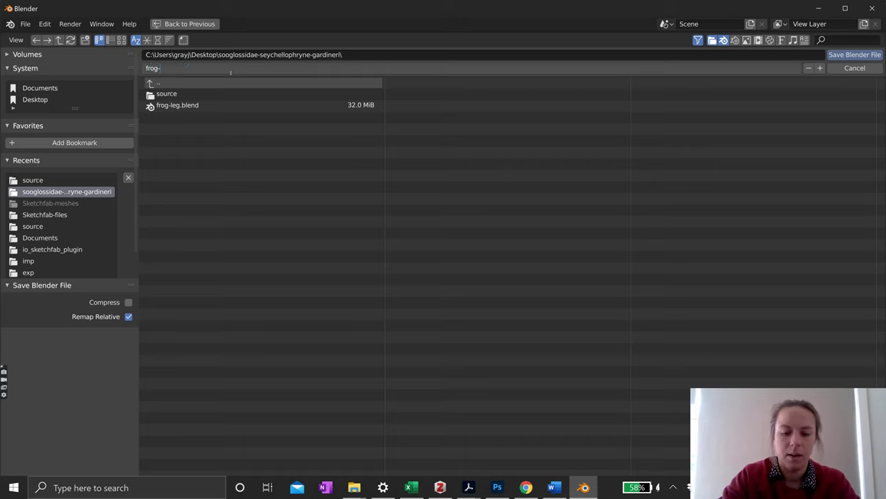
text(operation)
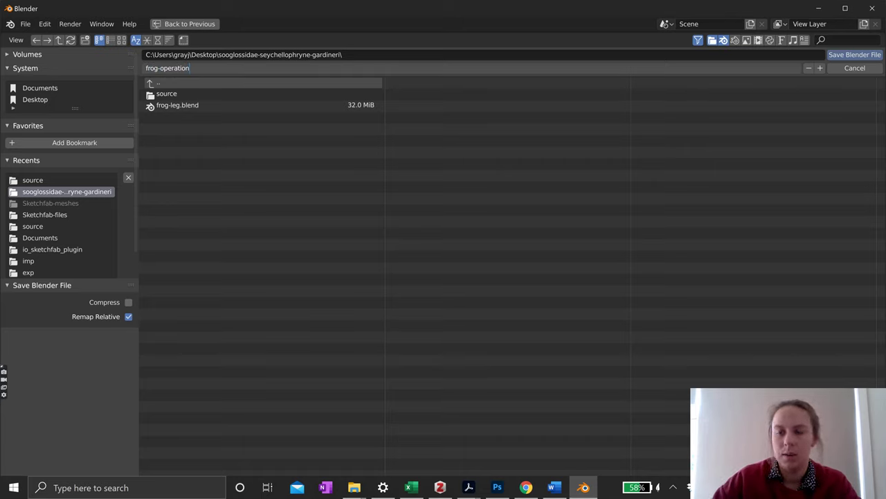
key(Return)
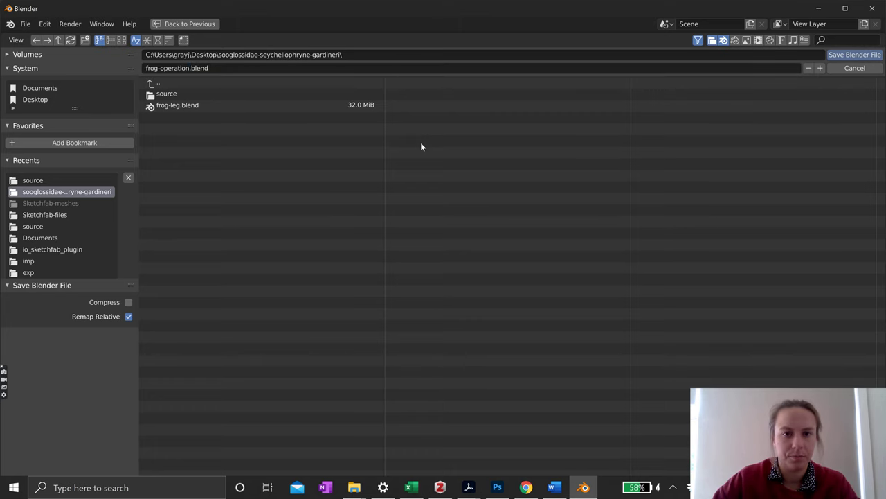
click(870, 54)
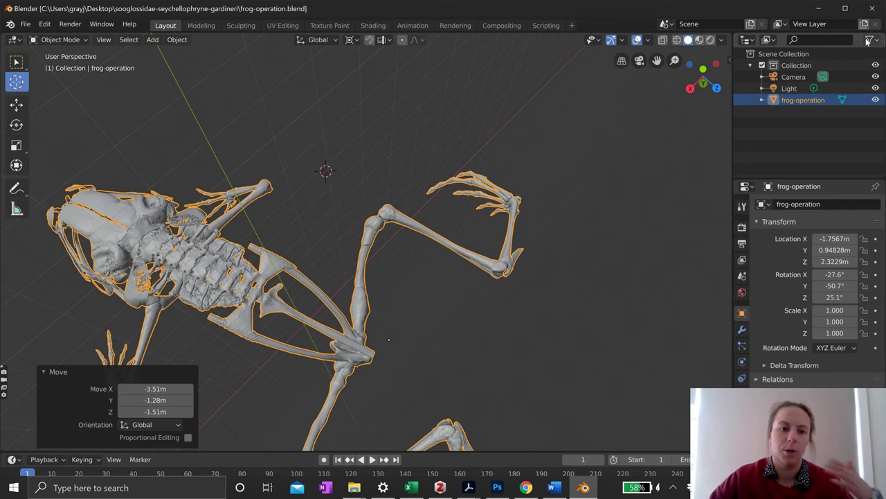
- Start exporting the repaired skeleton in Wavefront (.obj) format
middle_drag(559, 144, 550, 292)
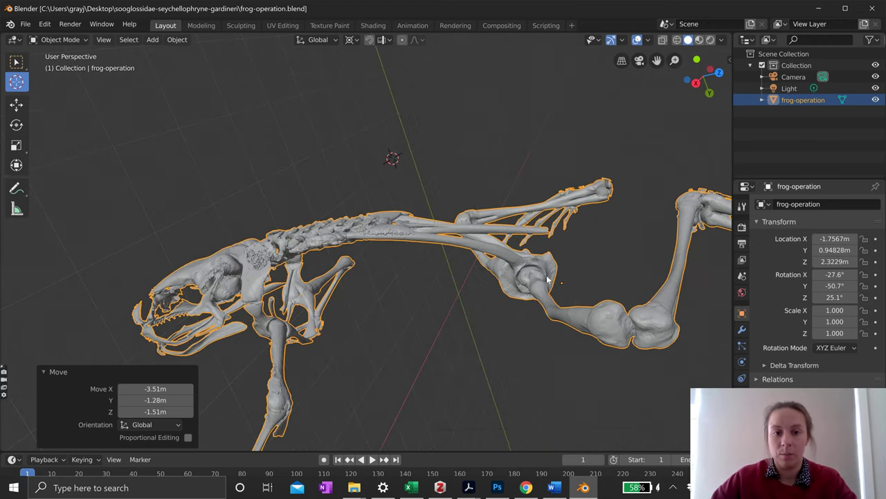
click(25, 23)
mouse_move(83, 191)
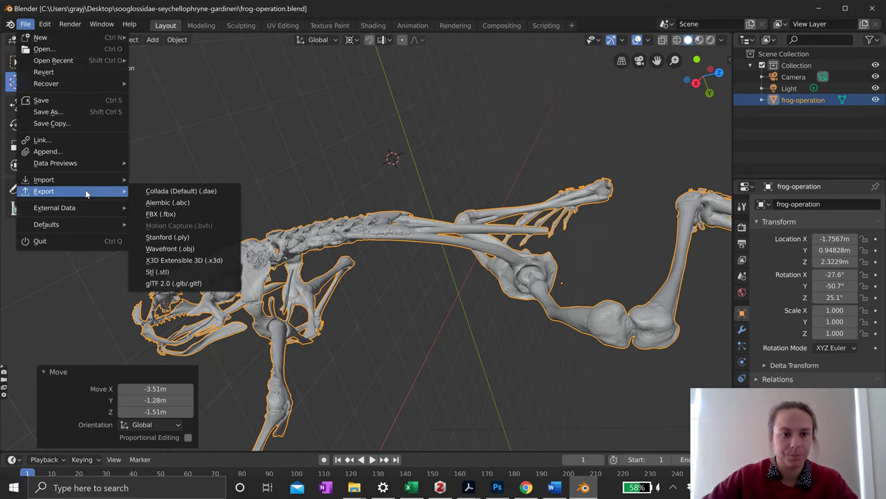
click(205, 254)
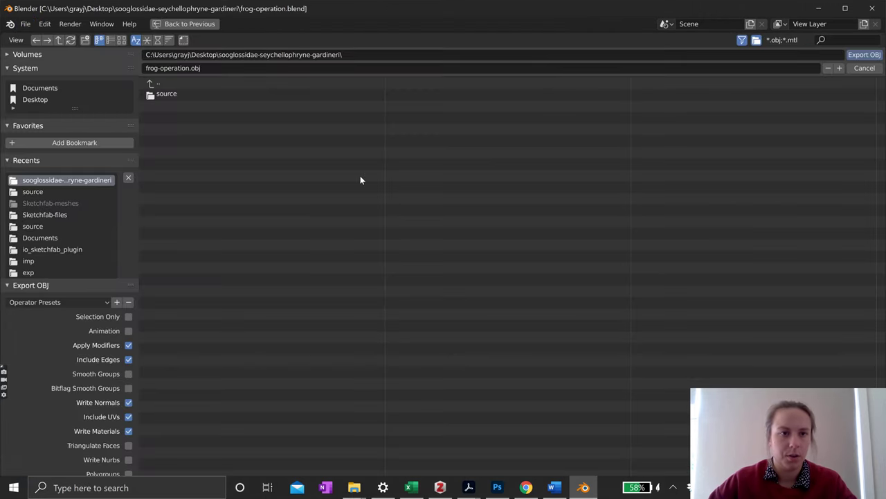